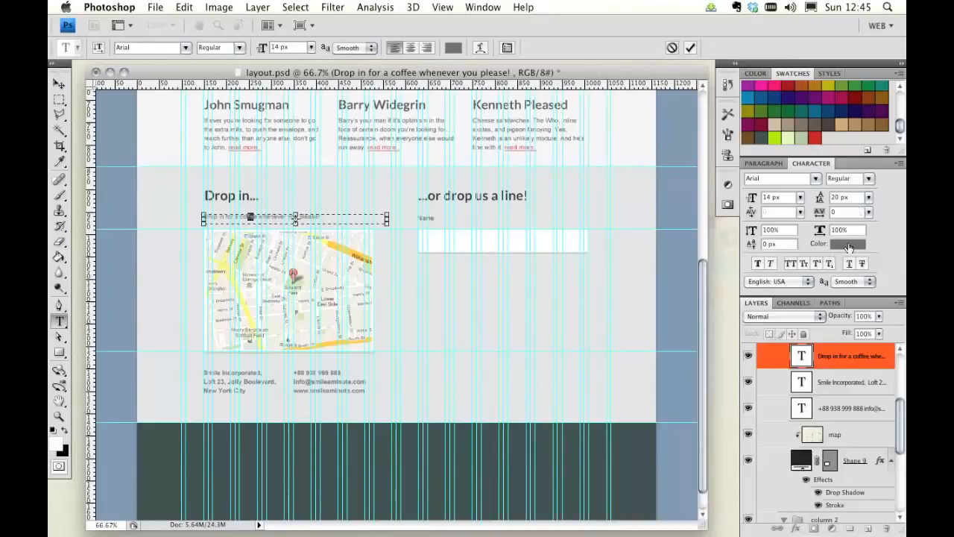
Step: Apply the text colour 5f5f5f to the 'Drop in for a coffee whenever you please!' line
drag(468, 344, 481, 226)
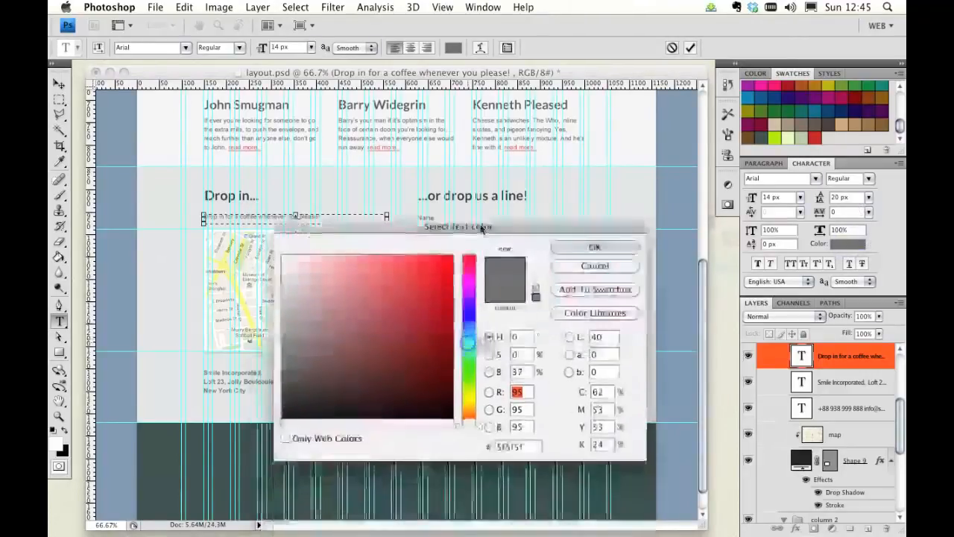
double_click(510, 447)
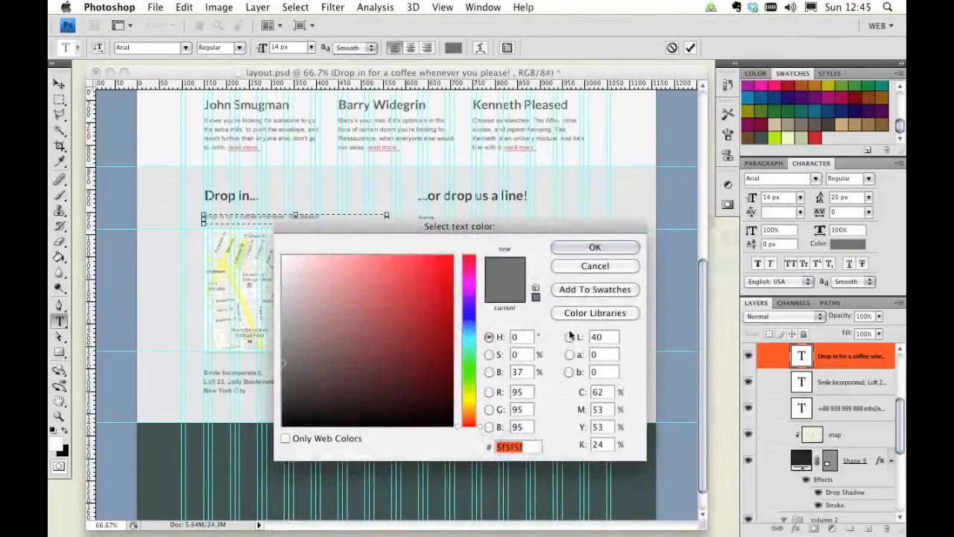
click(574, 248)
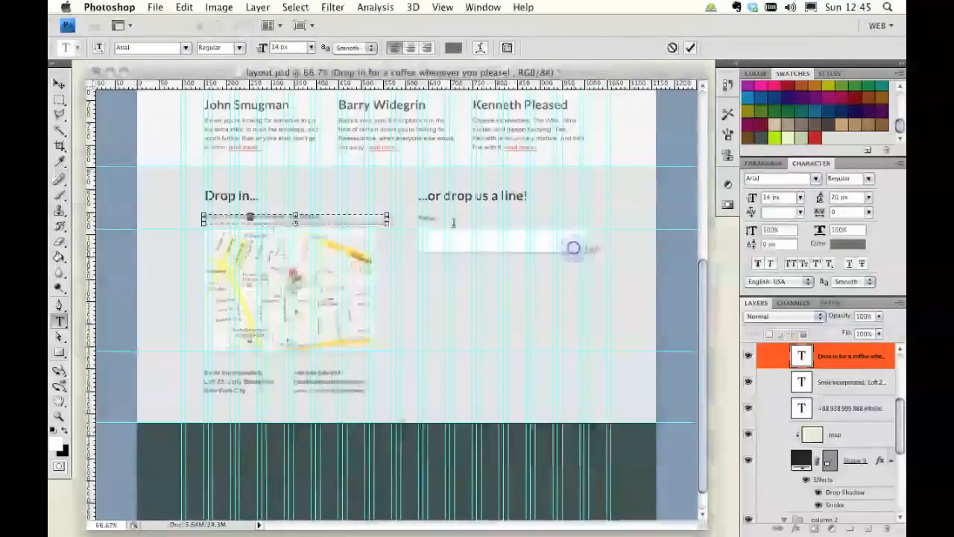
Step: Select the Name label and set its text colour to 5f5f5f
click(60, 84)
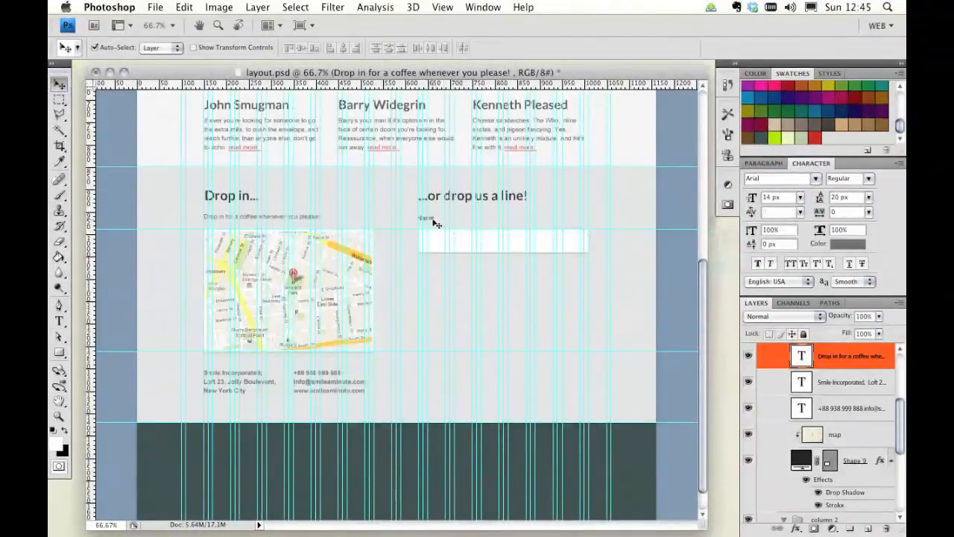
click(435, 221)
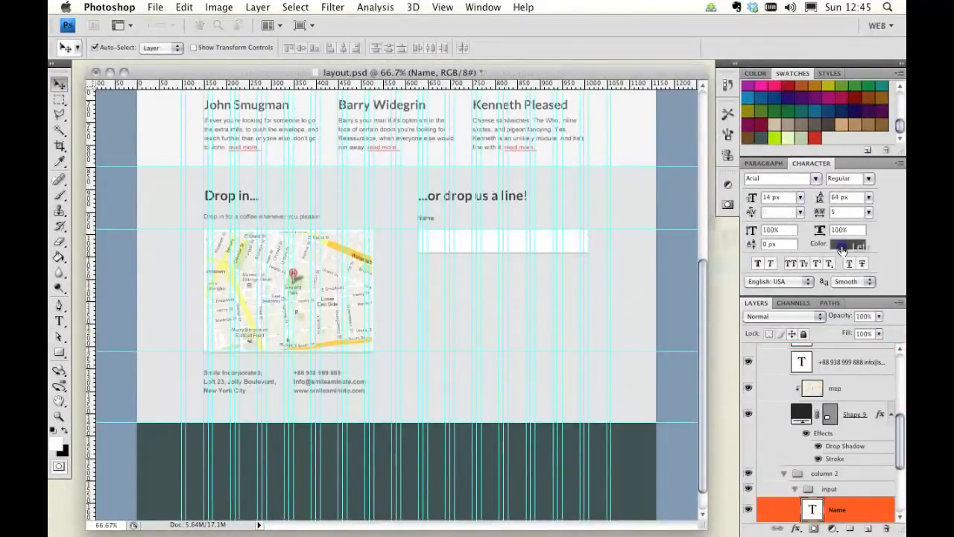
click(840, 246)
click(515, 446)
text(5f5f5f)
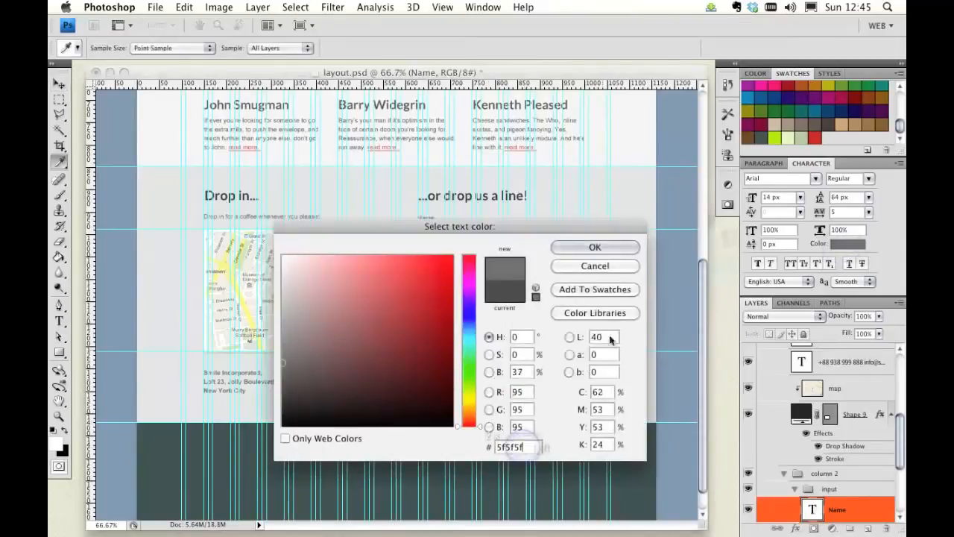
click(594, 246)
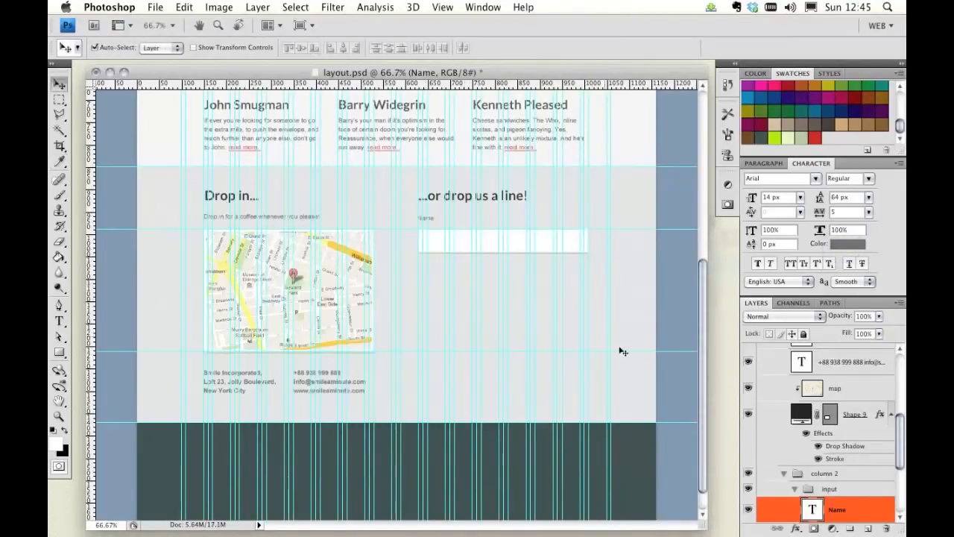
Step: Hide the guides, select the input layer group and duplicate it
key(super+semicolon)
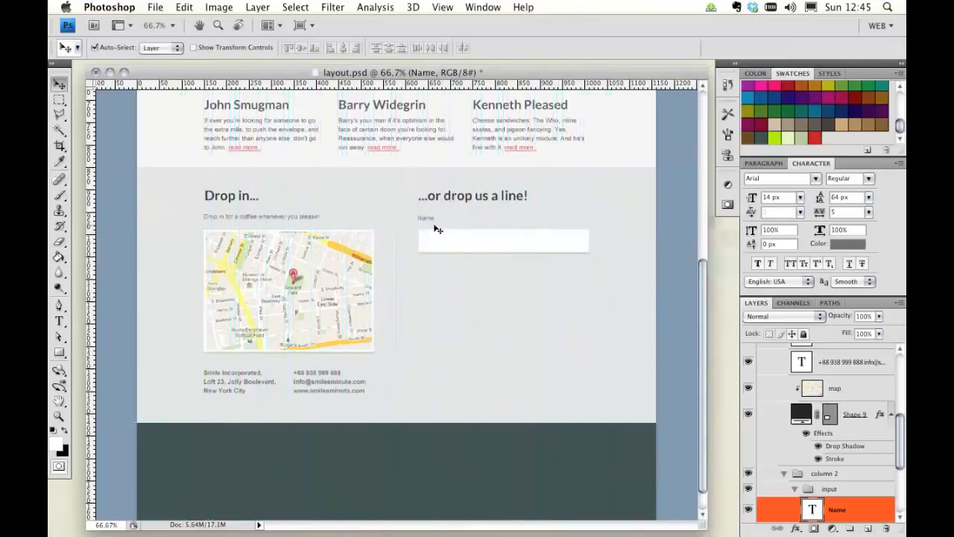
click(429, 220)
scroll(821, 477, down, 3)
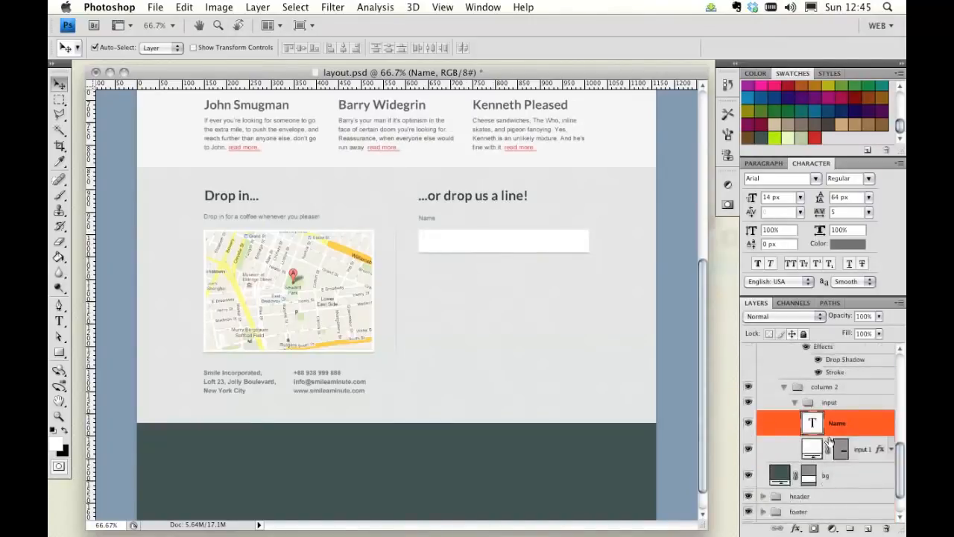
click(795, 407)
click(854, 416)
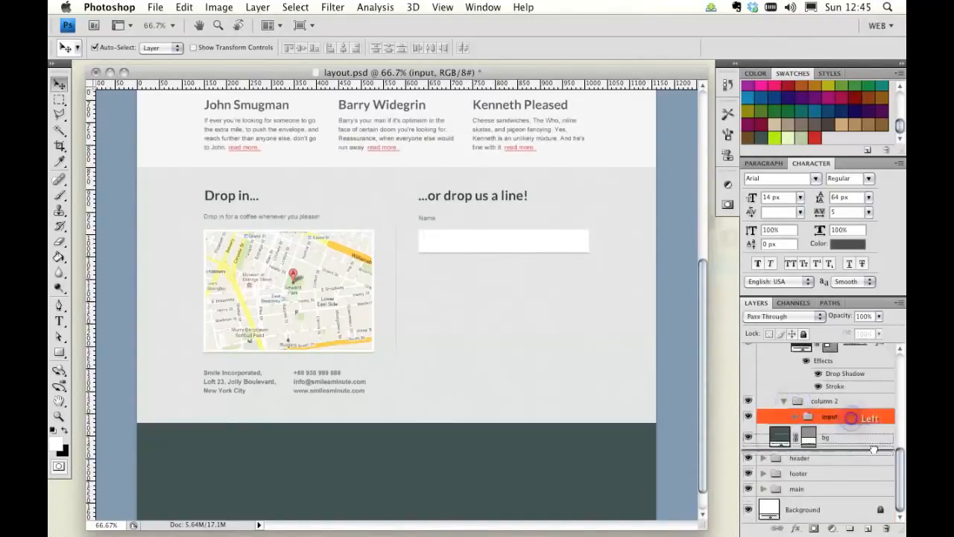
key(super+j)
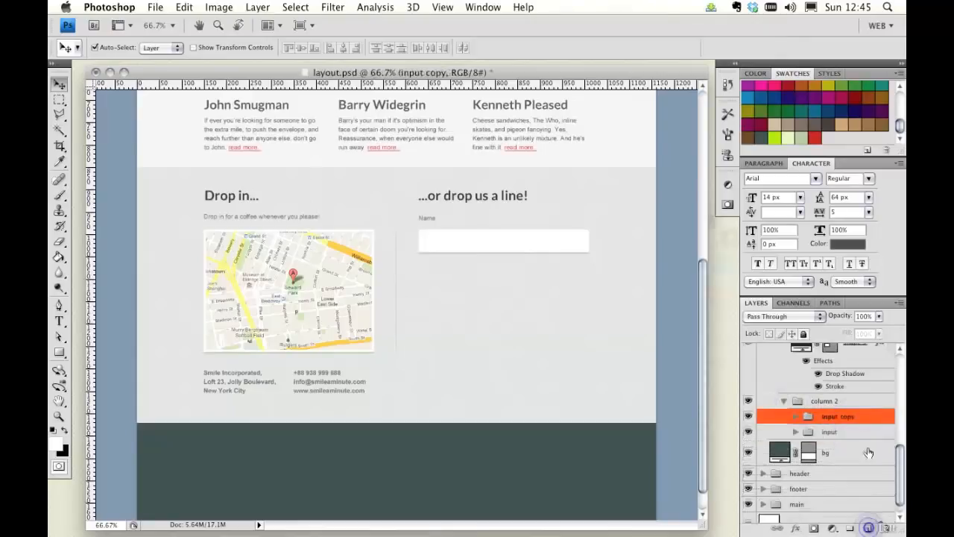
Step: Rename the duplicated group to "input email"
double_click(837, 420)
double_click(847, 419)
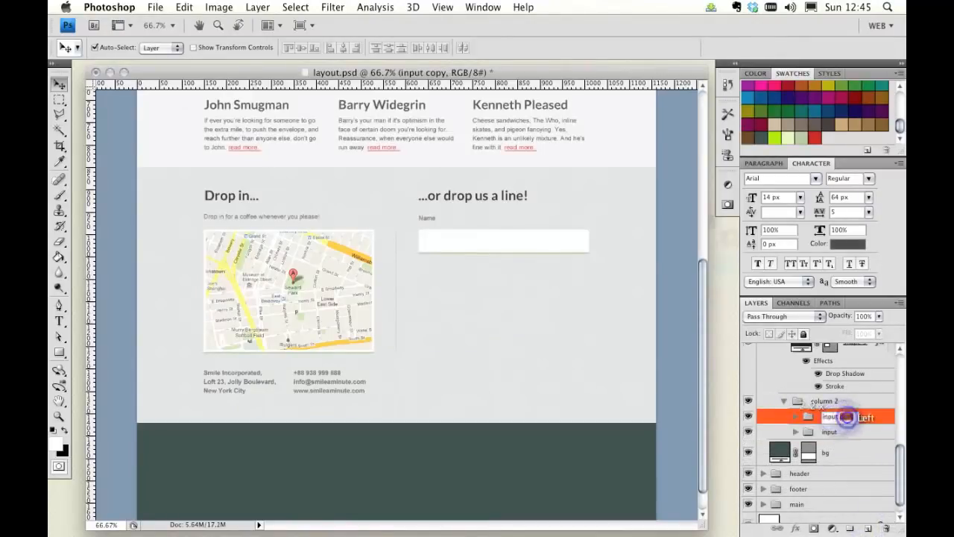
text(email)
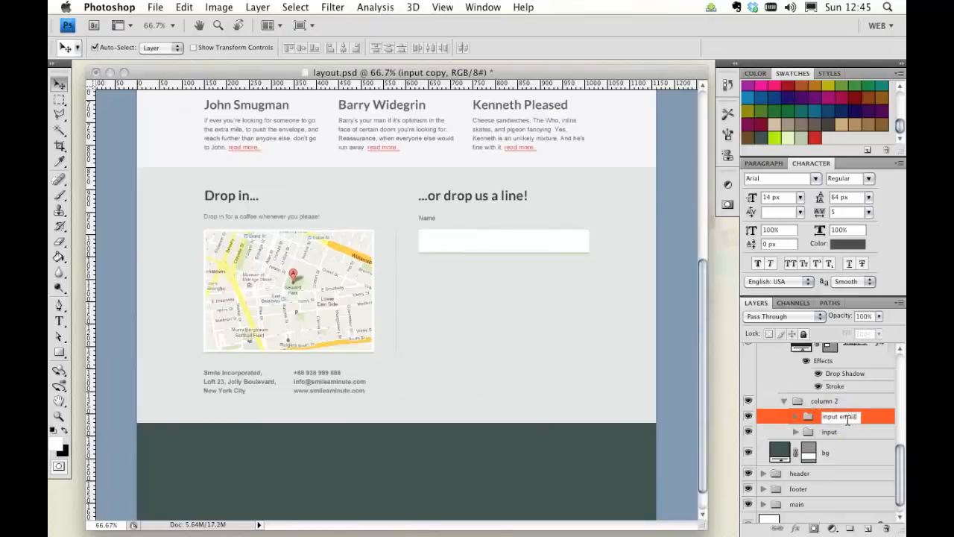
key(Return)
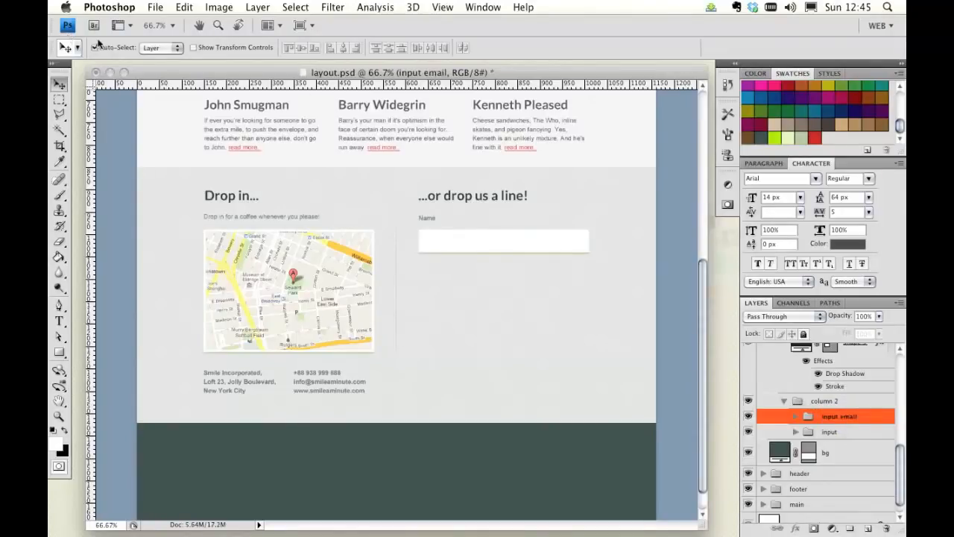
Step: Turn off auto-select and move the duplicated field down to sit below the Name field
click(97, 47)
drag(490, 242, 493, 297)
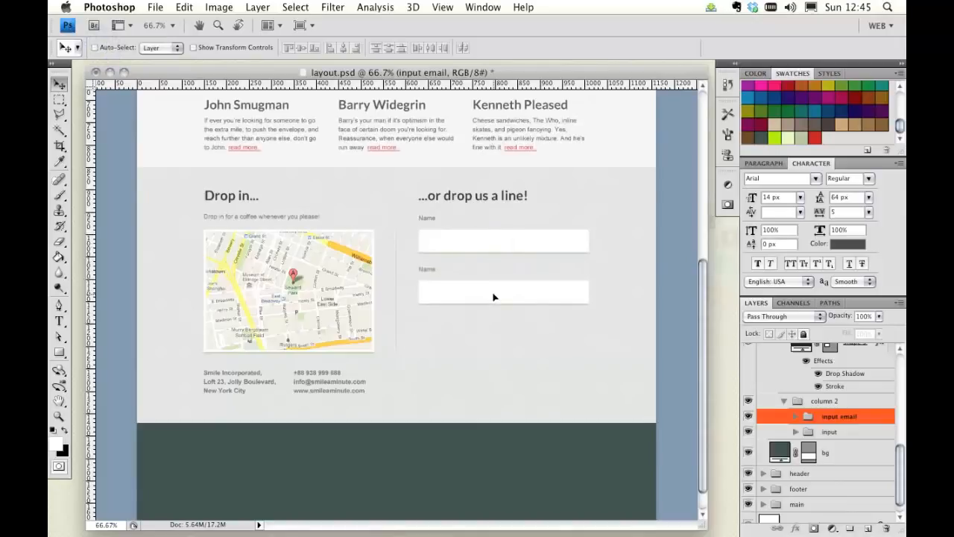
key(Up)
key(Up)
key(Up)
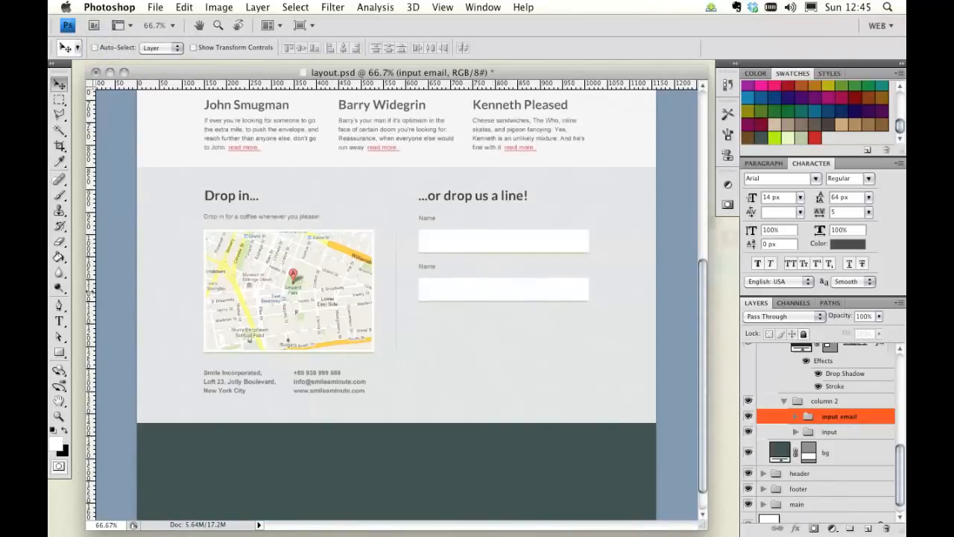
Step: Change the second field's label text to "Email"
click(59, 322)
double_click(428, 265)
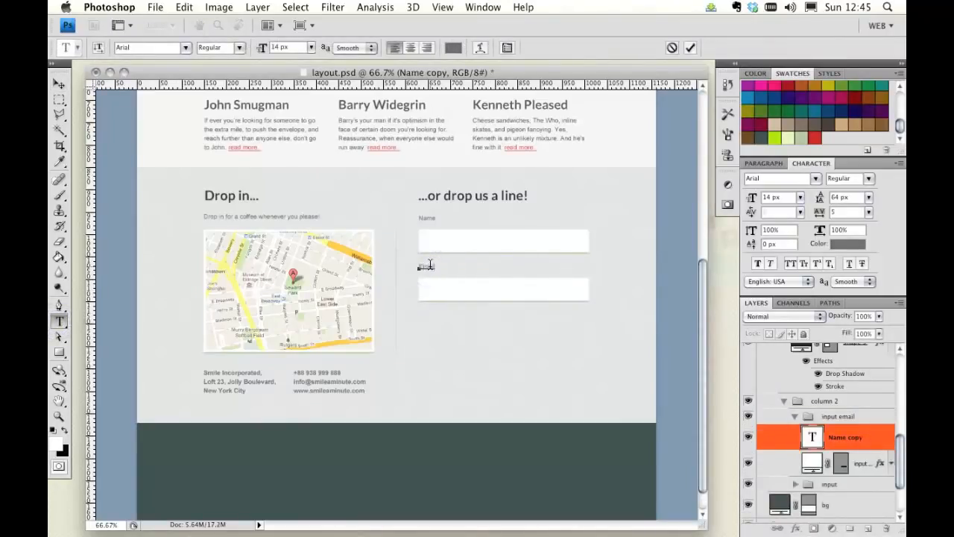
click(59, 85)
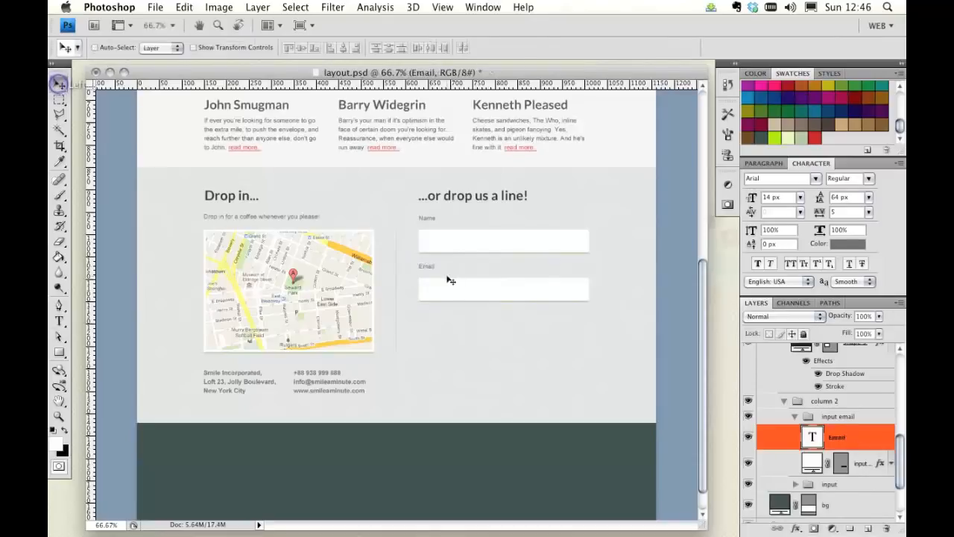
Step: Duplicate the input email group and move the copy down below the Email field
click(794, 416)
drag(877, 416, 867, 527)
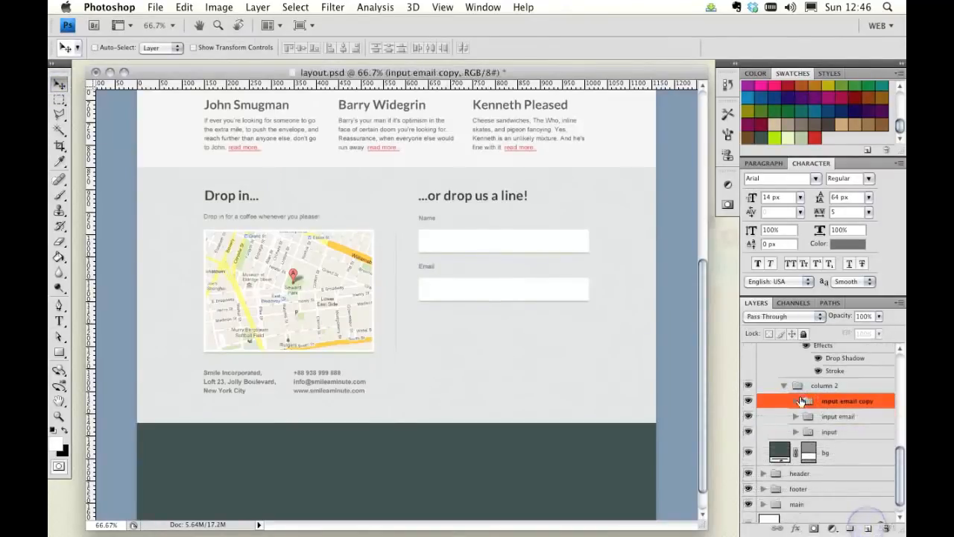
drag(462, 305, 463, 337)
Step: Change the third field's label text to "Message"
key(super+semicolon)
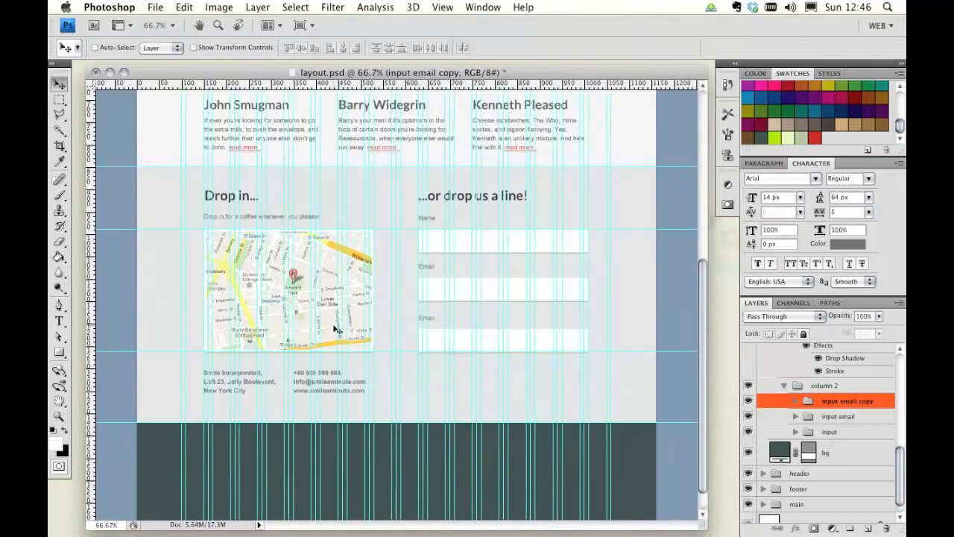
click(59, 320)
click(429, 318)
double_click(430, 317)
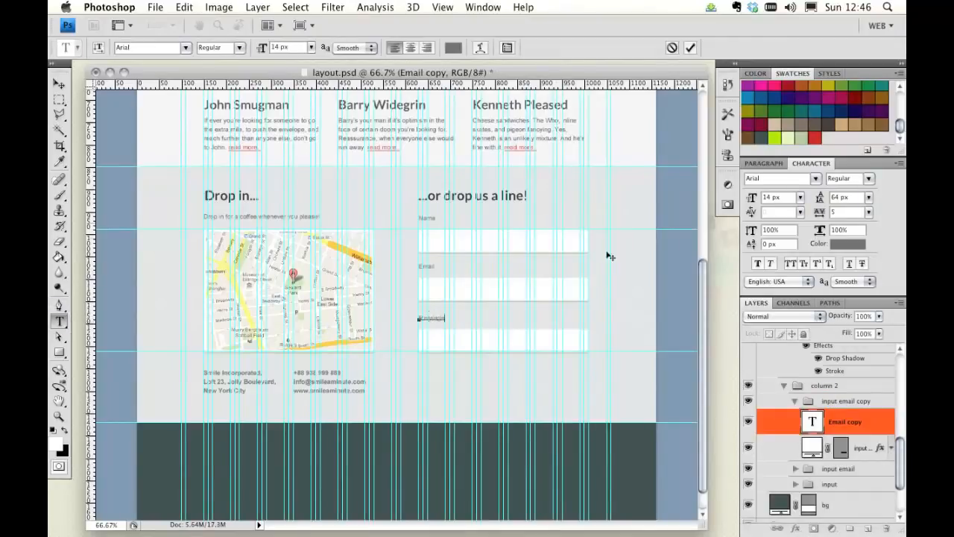
click(58, 84)
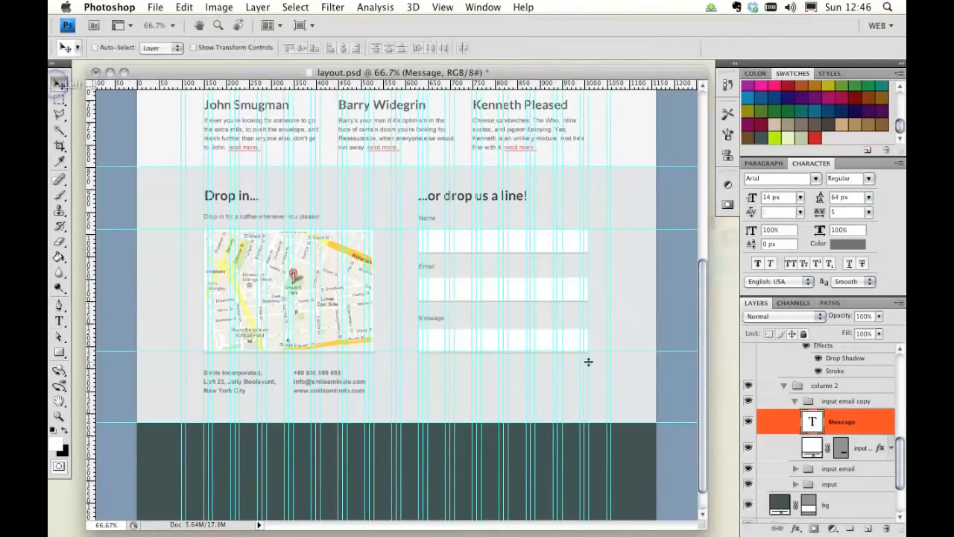
Step: Hide the guides, zoom to 100% on the contact form and select the Name field's shape layer
key(super+semicolon)
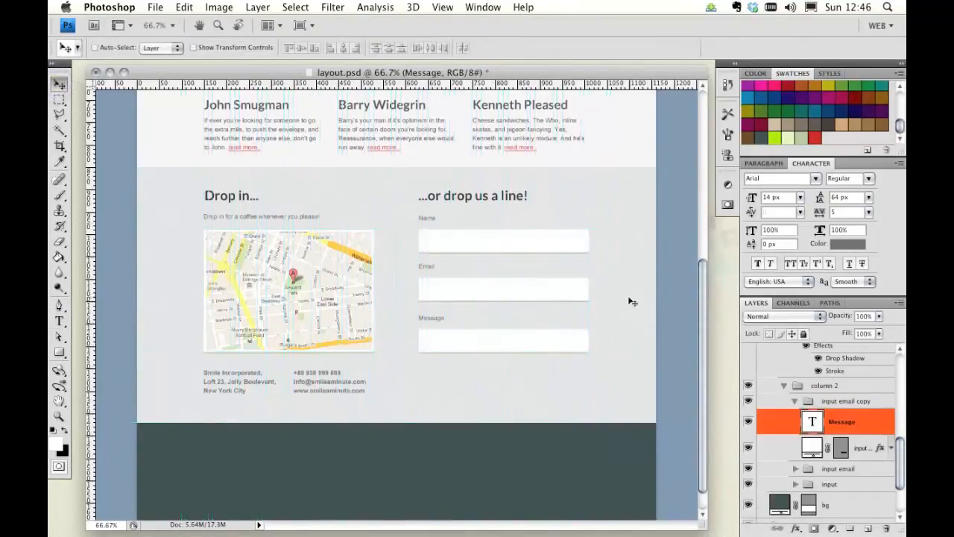
double_click(59, 414)
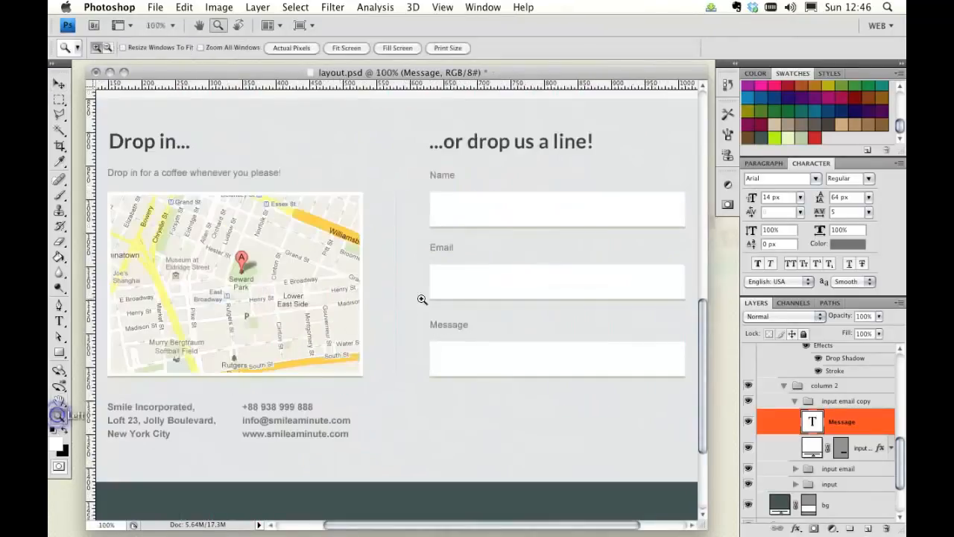
scroll(456, 293, right, 1)
scroll(425, 219, right, 5)
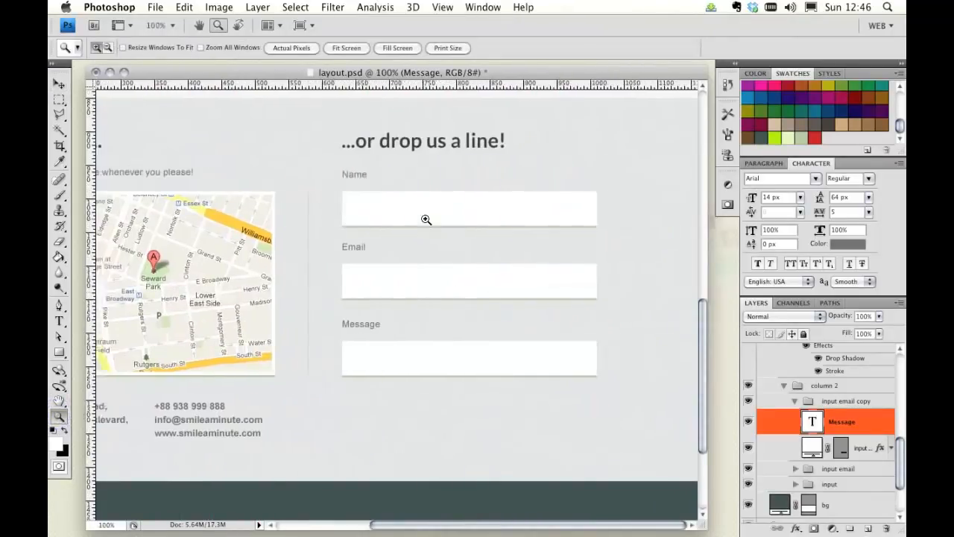
click(59, 84)
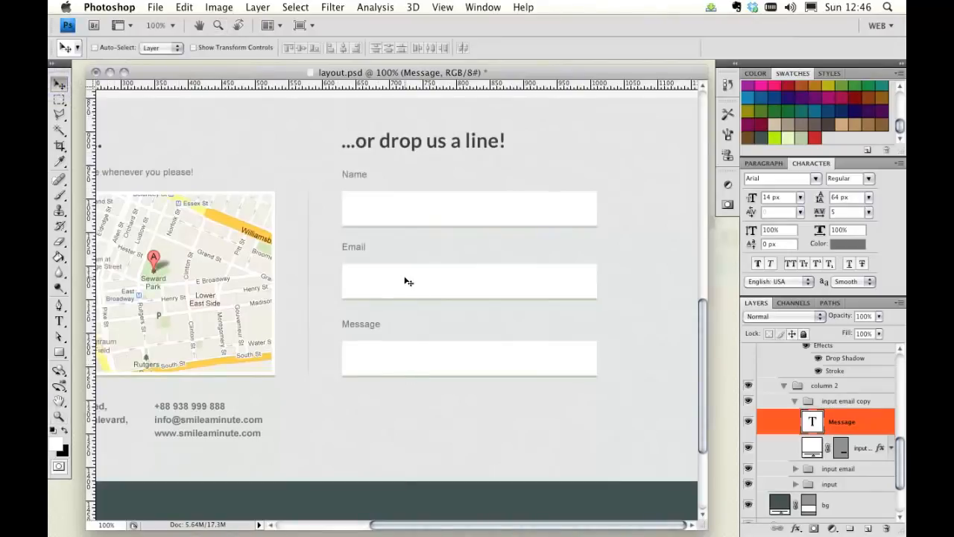
click(407, 281)
click(394, 208)
scroll(817, 459, down, 3)
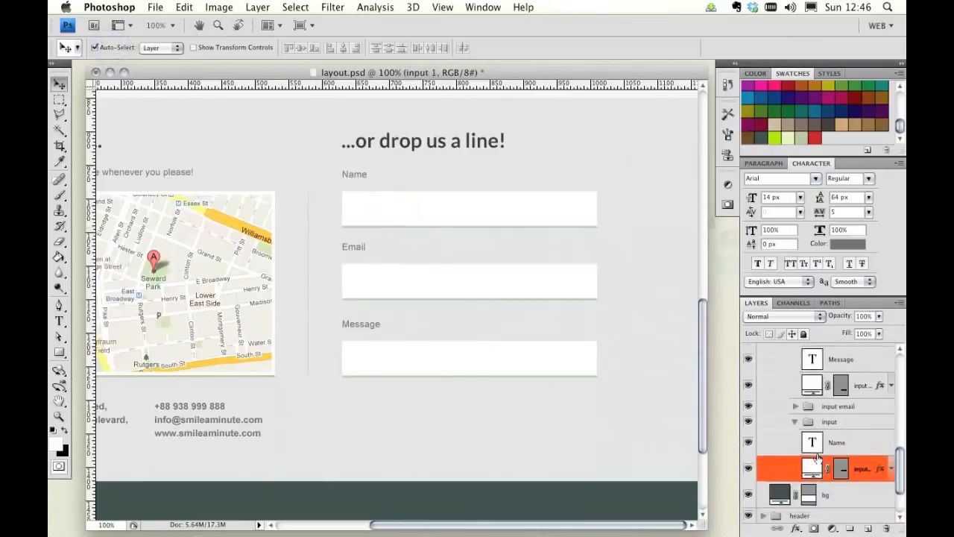
click(838, 466)
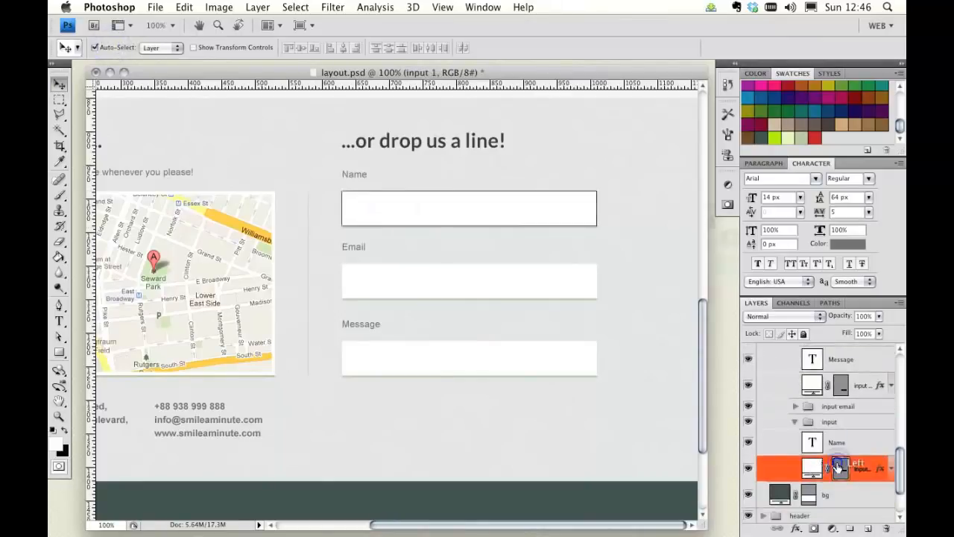
Step: With the Direct Selection tool, raise the Name field's two bottom anchor points to make the field shorter
click(62, 307)
click(104, 302)
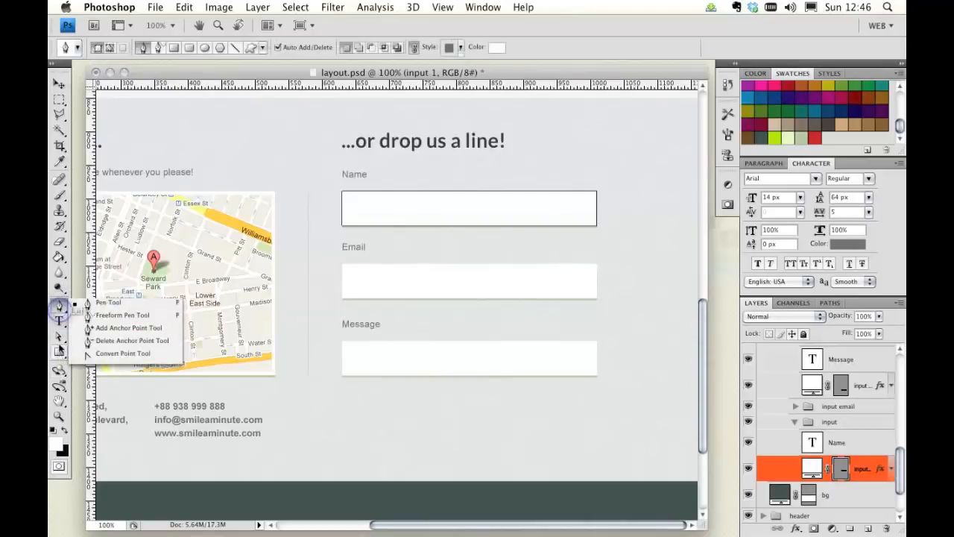
click(60, 340)
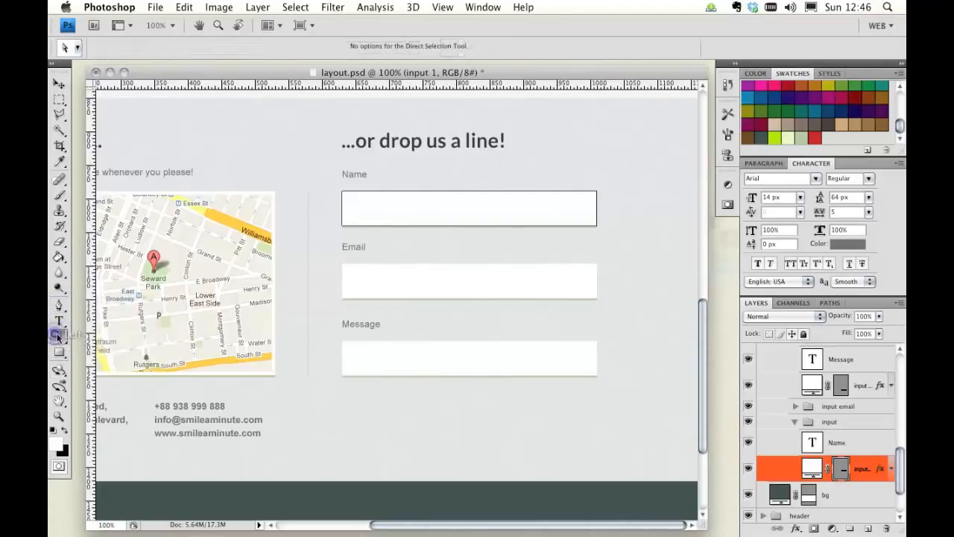
click(342, 223)
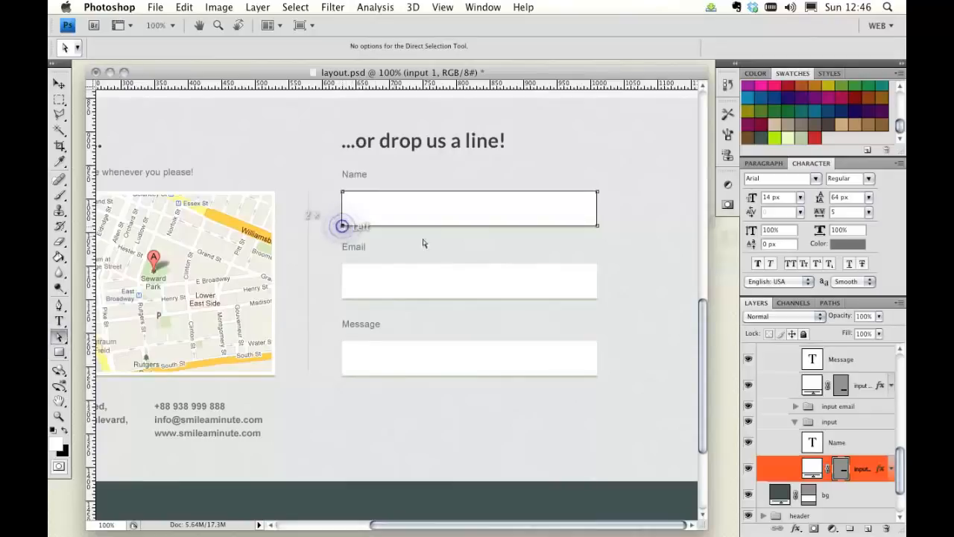
click(597, 225)
key(Up)
key(Up)
key(Up)
key(Up)
key(Up)
key(Up)
key(Up)
key(Up)
key(Up)
key(Up)
key(Up)
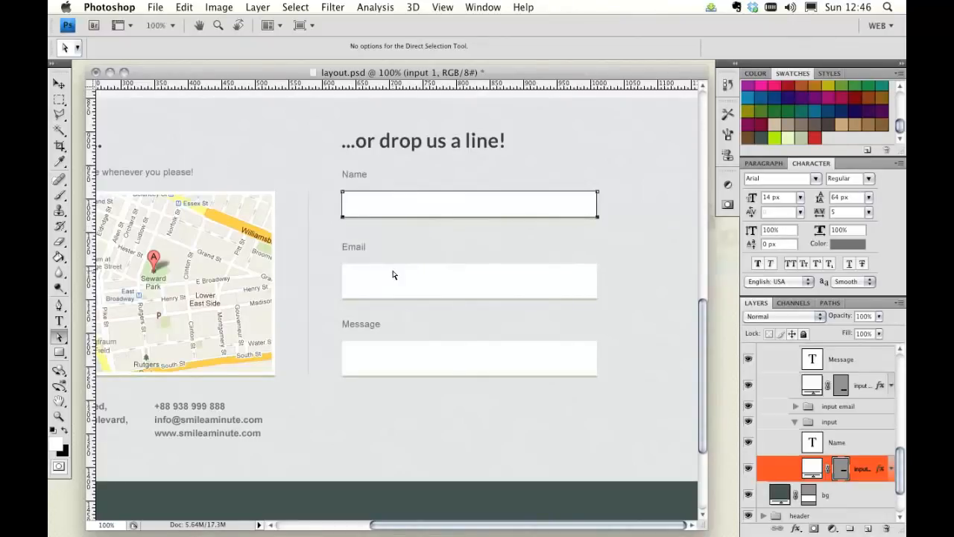
key(Up)
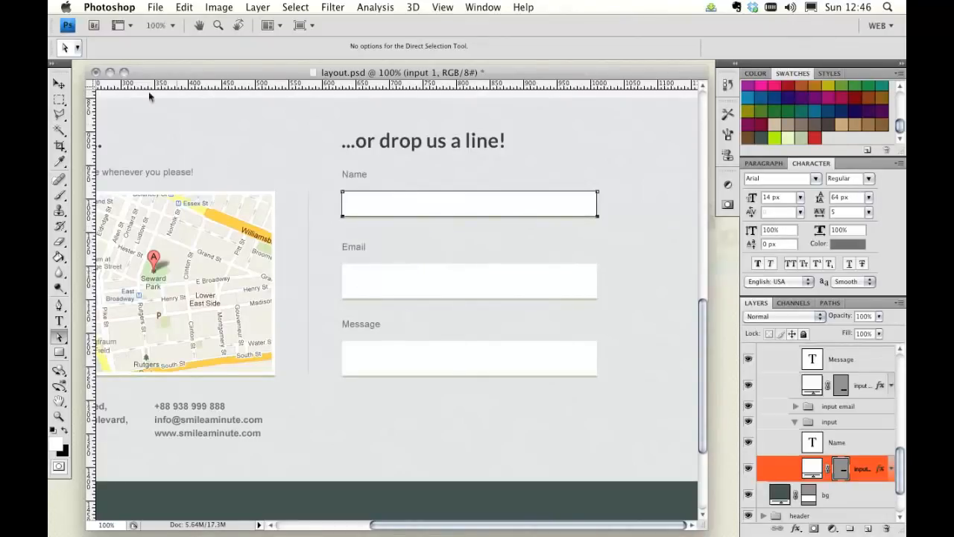
click(59, 83)
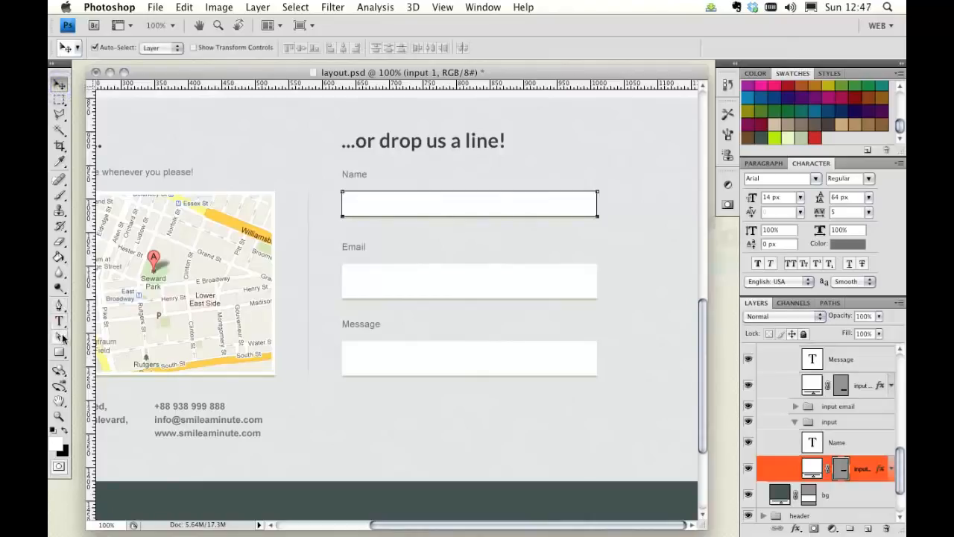
Step: With the Direct Selection tool, raise the Email field's two bottom anchor points to make the field shorter
click(59, 337)
drag(796, 422, 835, 451)
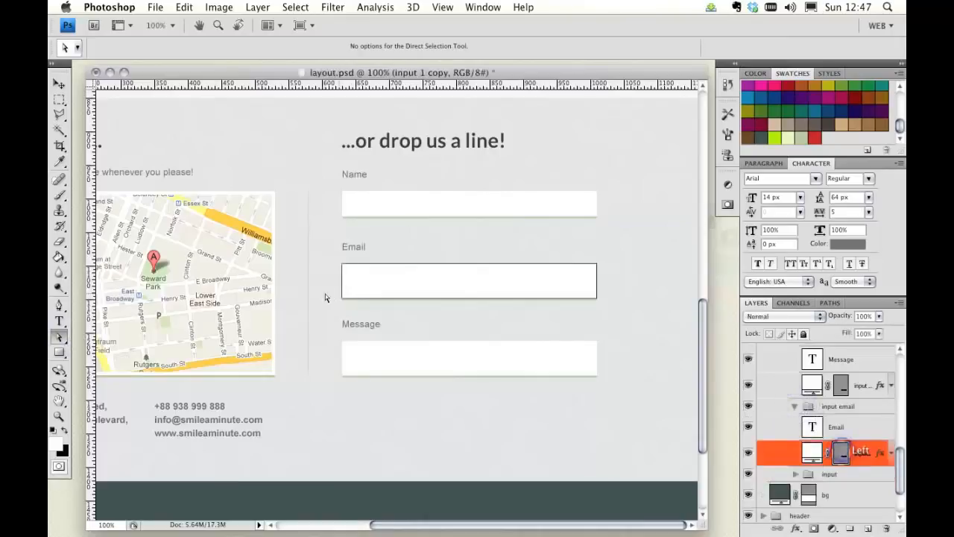
click(343, 300)
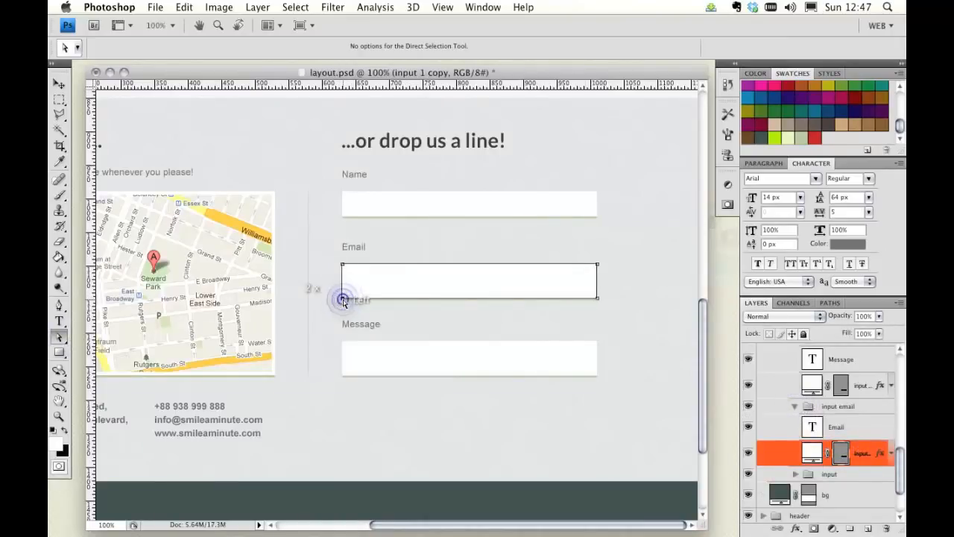
shift+click(599, 300)
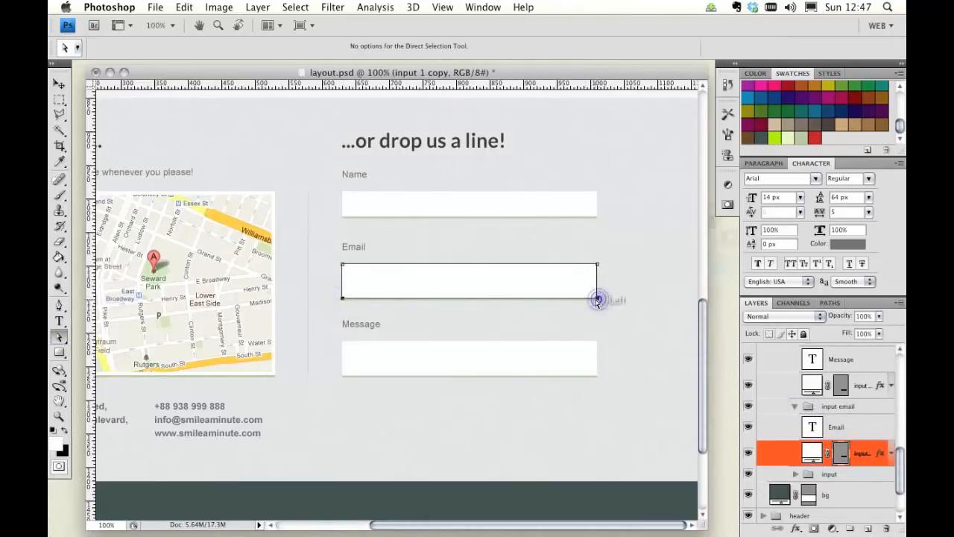
key(Up)
key(Up)
key(Up)
key(Up)
key(Up)
key(Up)
key(Up)
key(Up)
key(Up)
key(Up)
key(Up)
key(Up)
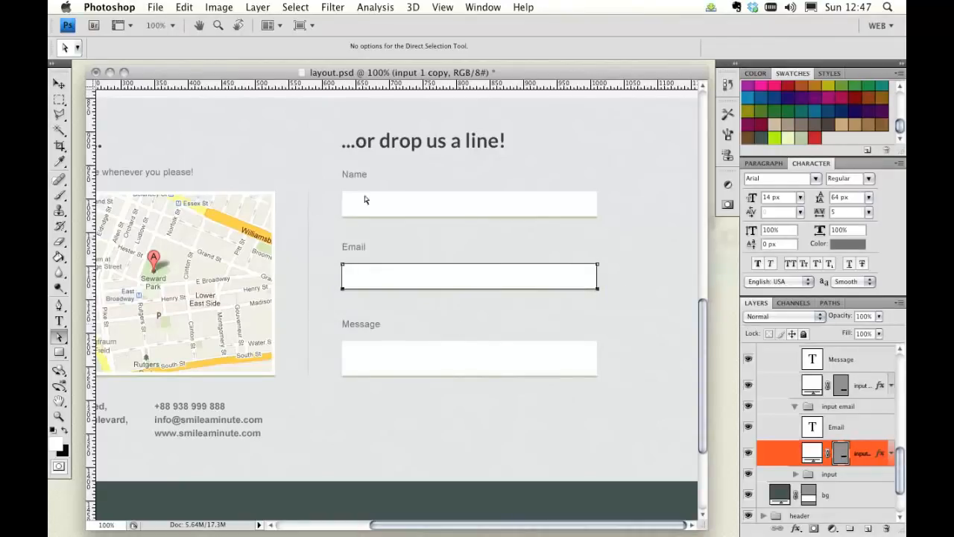
Step: Turn off Auto-Select and move the input email group up slightly toward the Name field
click(60, 84)
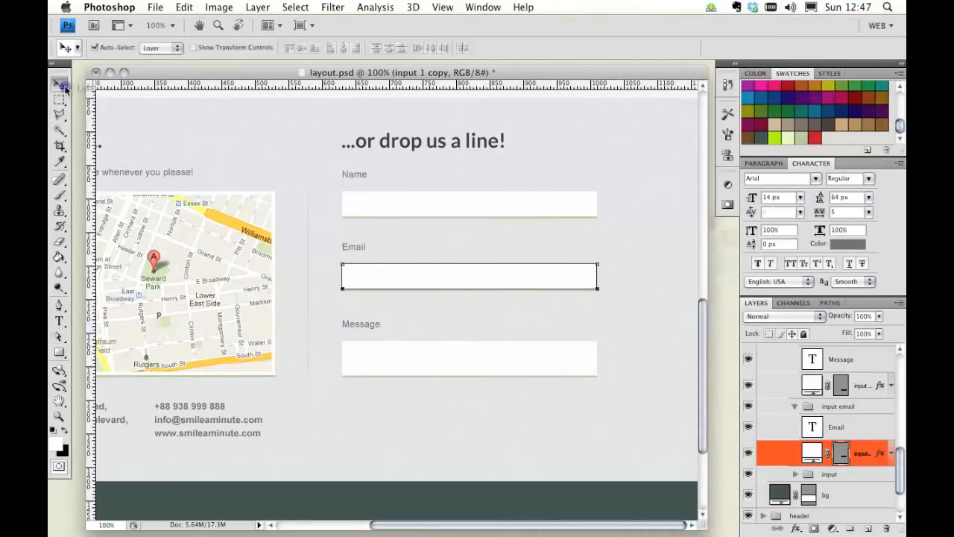
click(862, 412)
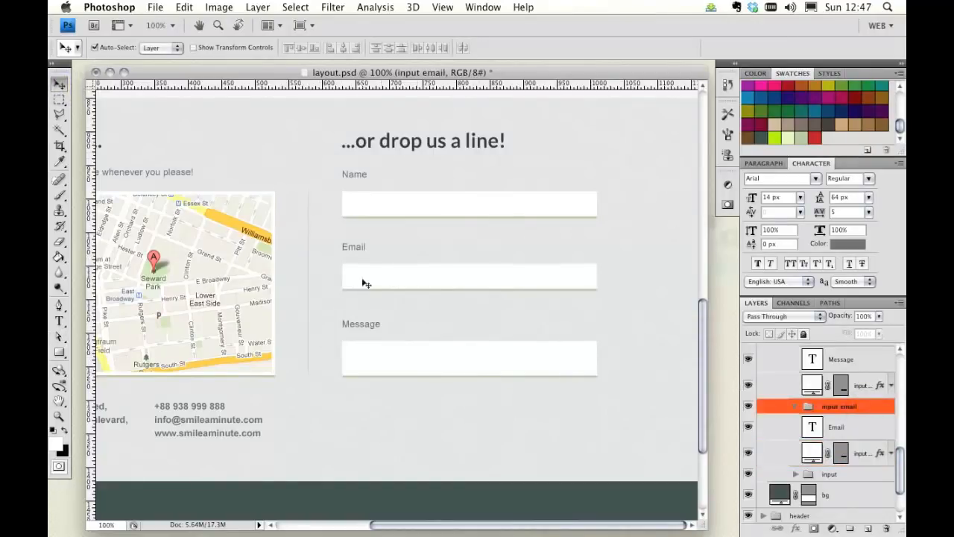
click(95, 47)
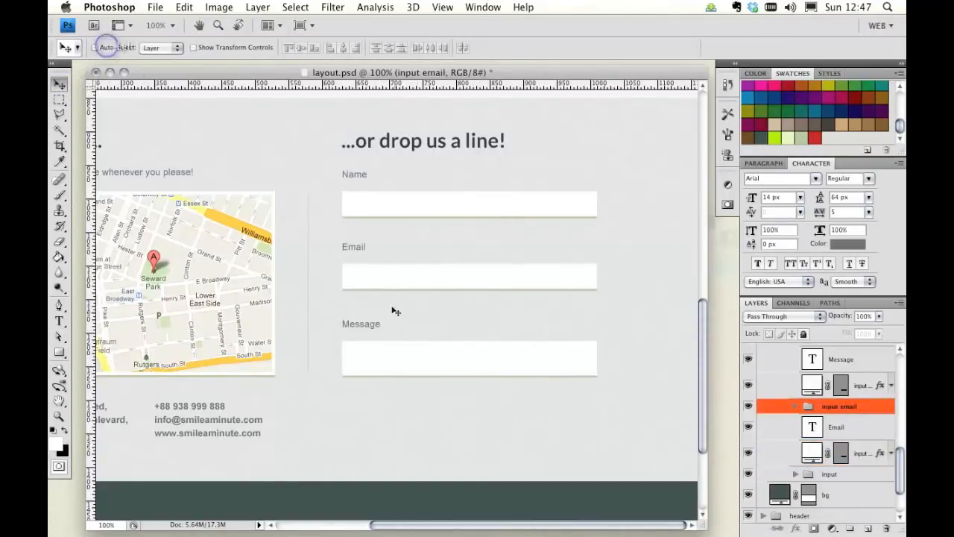
drag(386, 282, 385, 275)
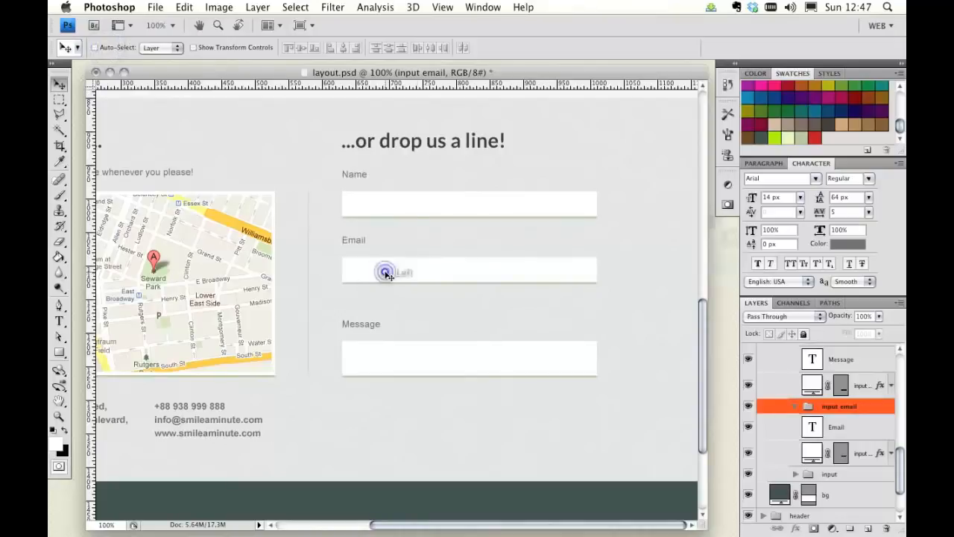
Step: Select the input email copy group and move it up closer to the Email field
scroll(857, 430, up, 2)
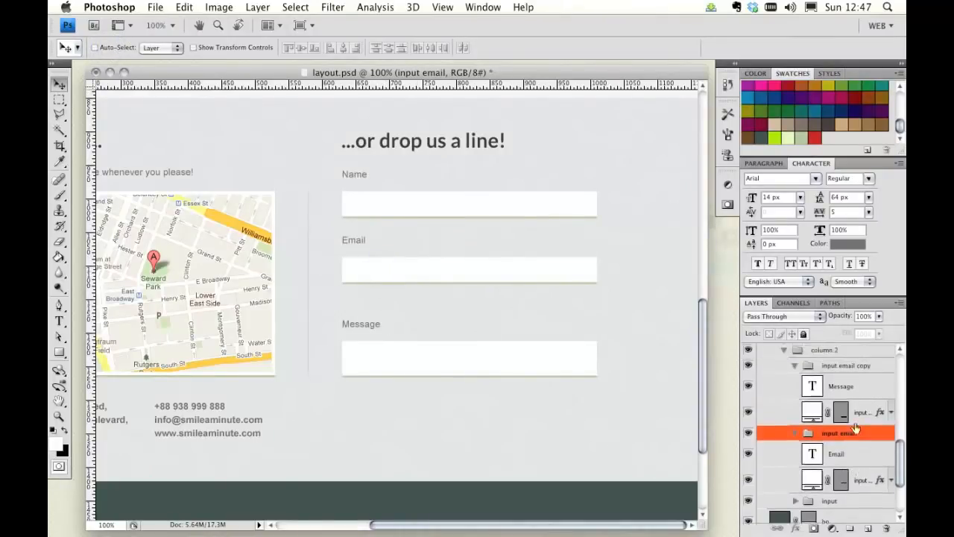
click(847, 365)
click(396, 365)
drag(396, 365, 395, 344)
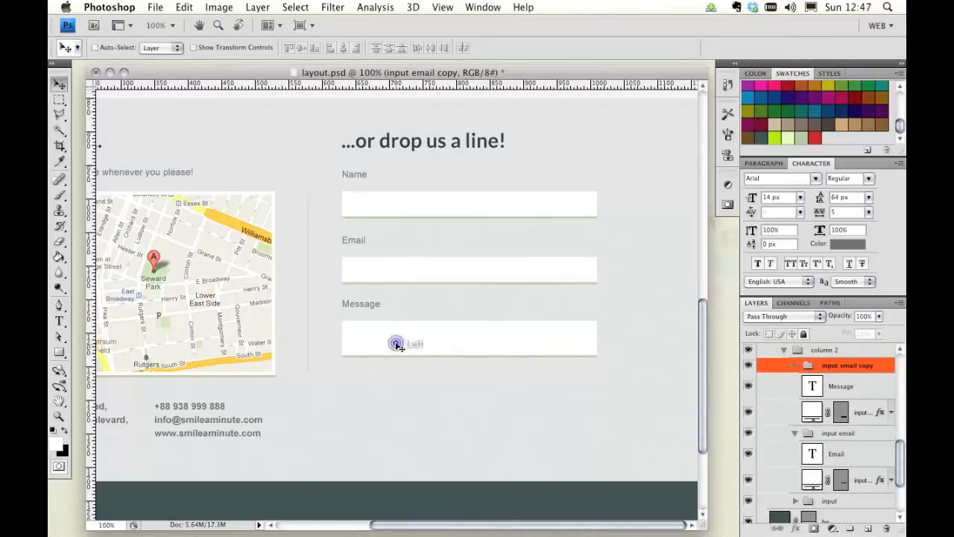
Step: Nudge the input email group up a few more pixels
click(842, 433)
drag(409, 270, 406, 265)
click(882, 389)
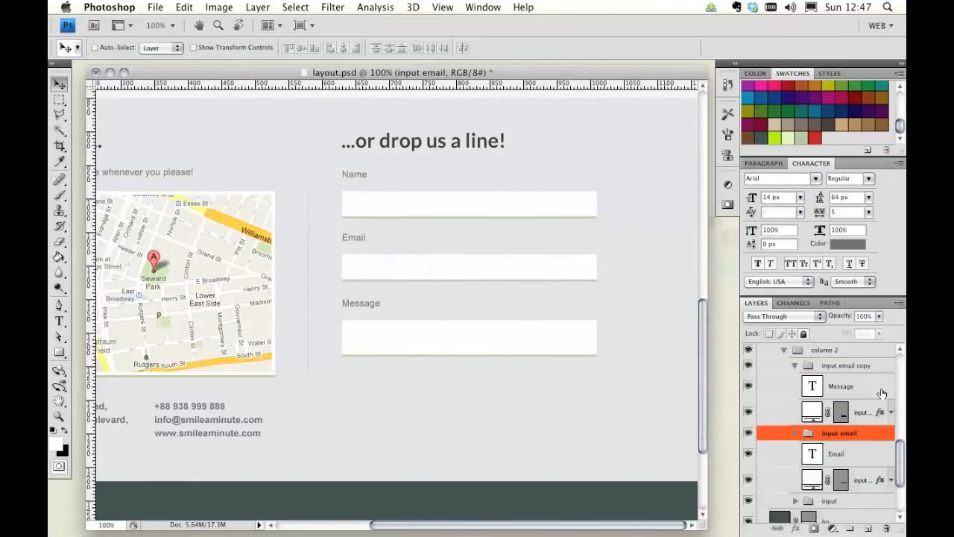
Step: Rename the input email copy group to "input message"
click(870, 367)
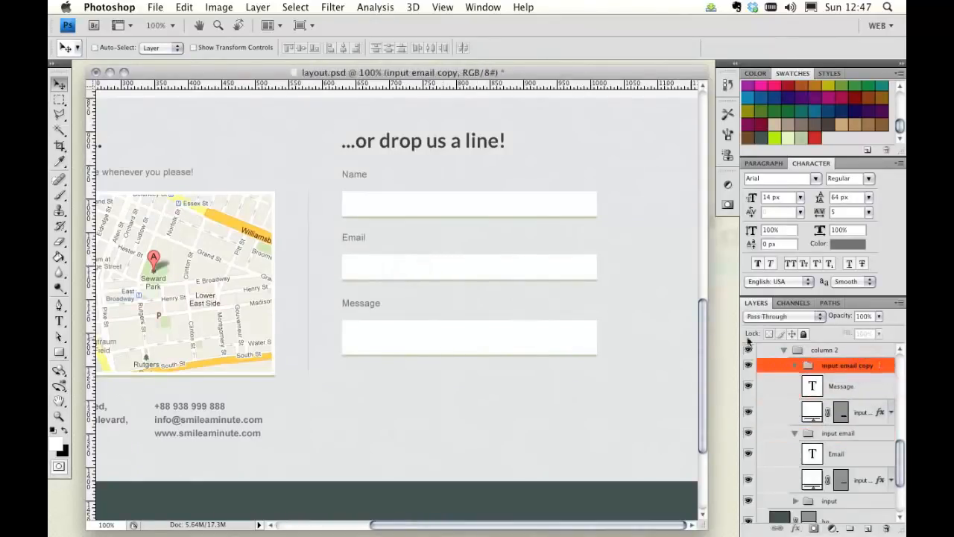
double_click(843, 366)
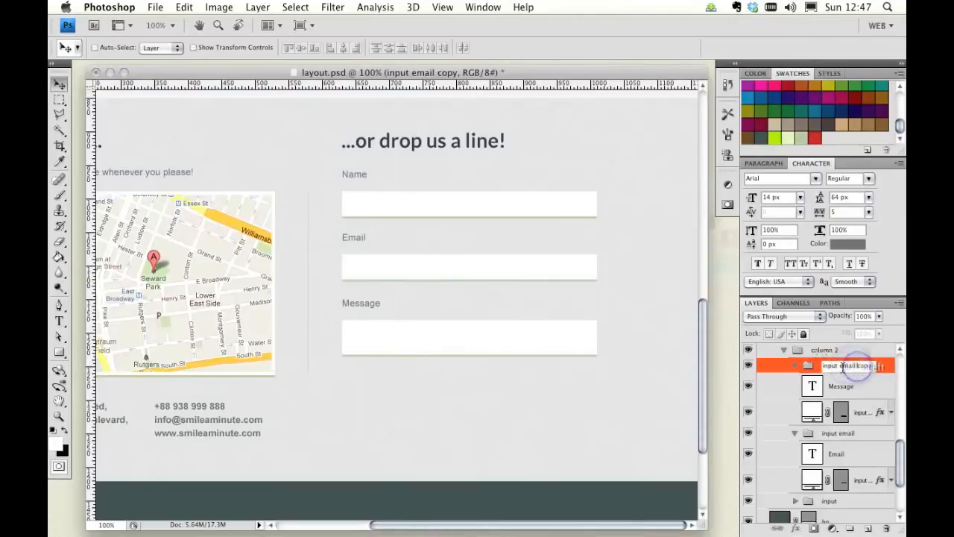
text(input message)
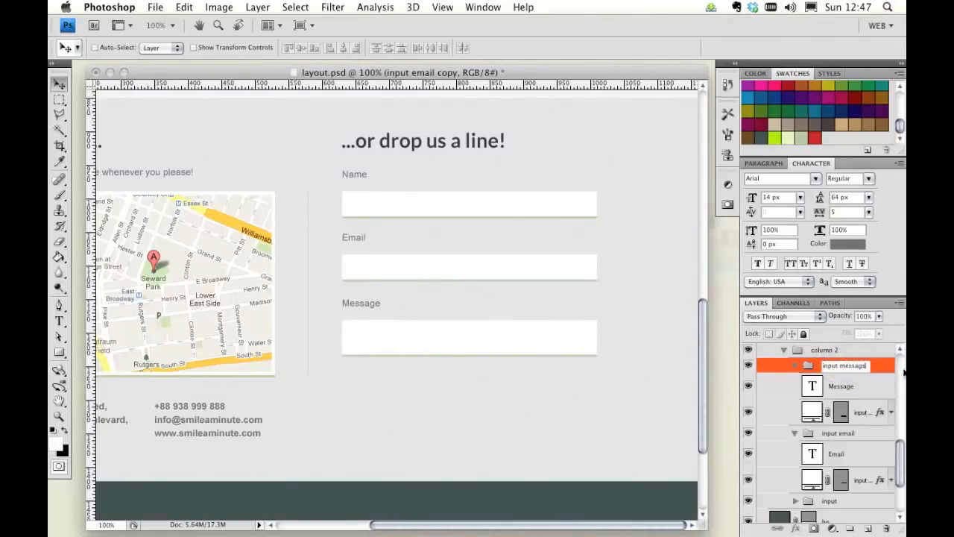
key(Return)
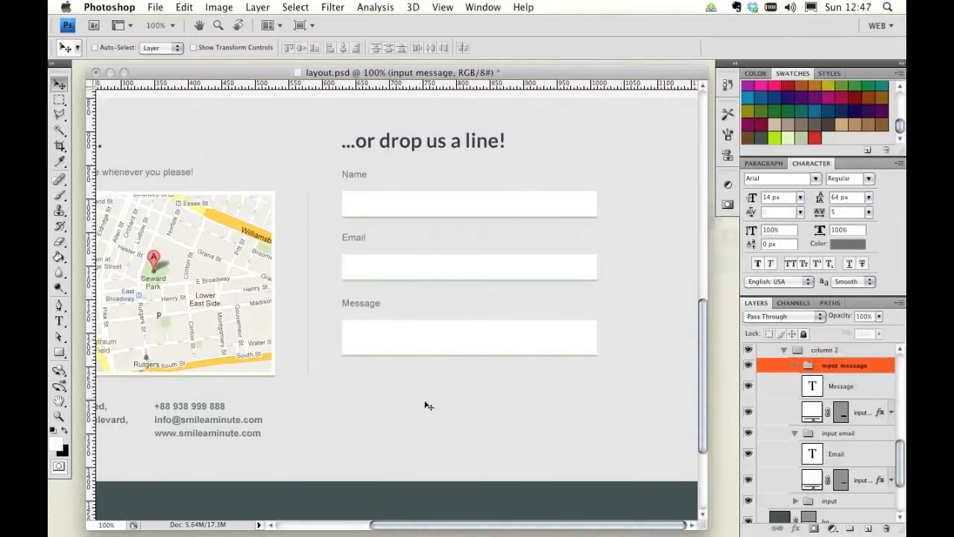
Step: Nudge the input message group up by 2 pixels
click(386, 338)
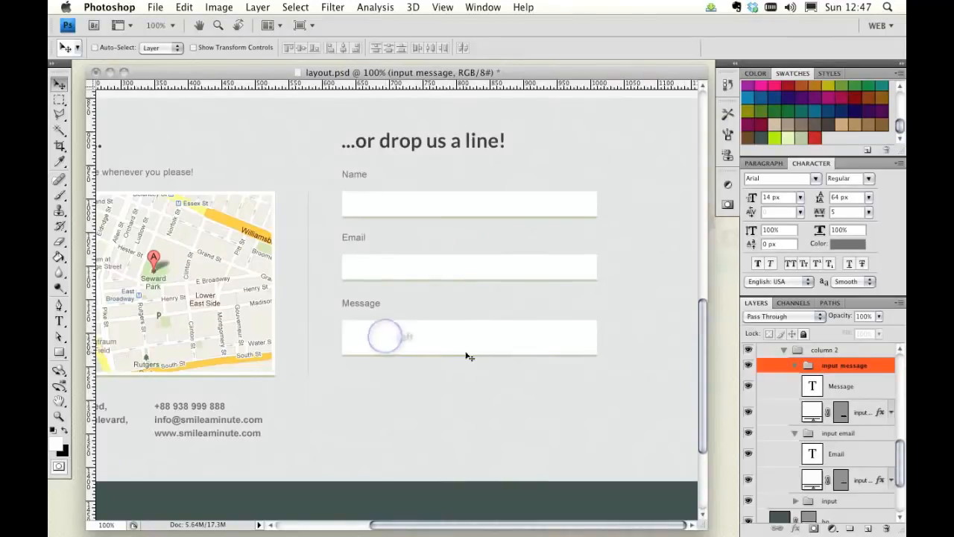
key(Up)
key(Up)
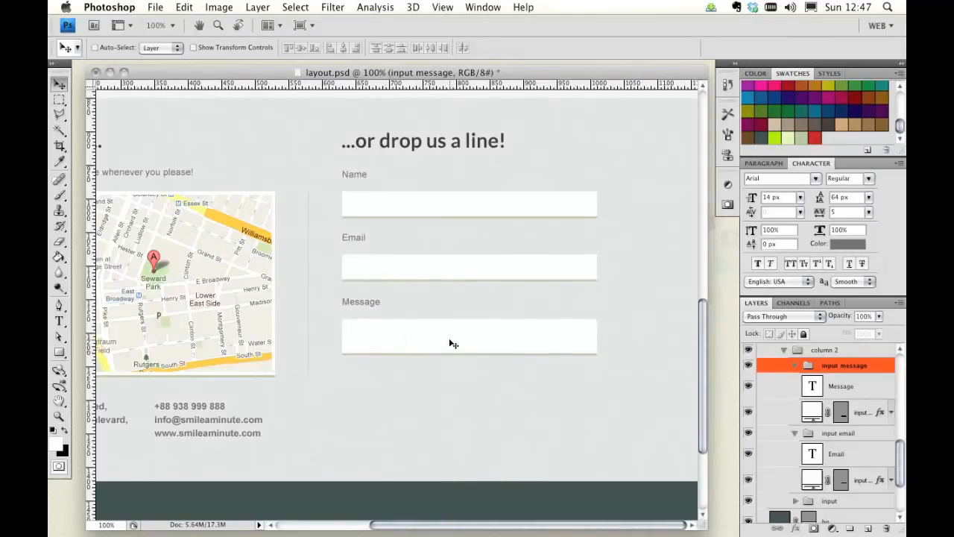
Step: Show the guides and Free Transform the Message field's shape, stretching its bottom edge down about 23 px
click(846, 416)
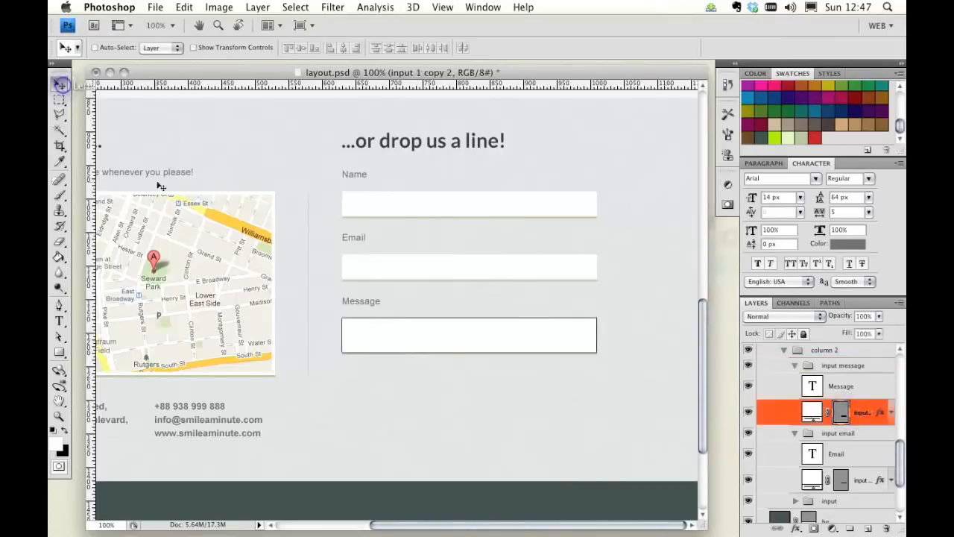
key(super+t)
key(super+semicolon)
drag(470, 353, 470, 375)
click(494, 340)
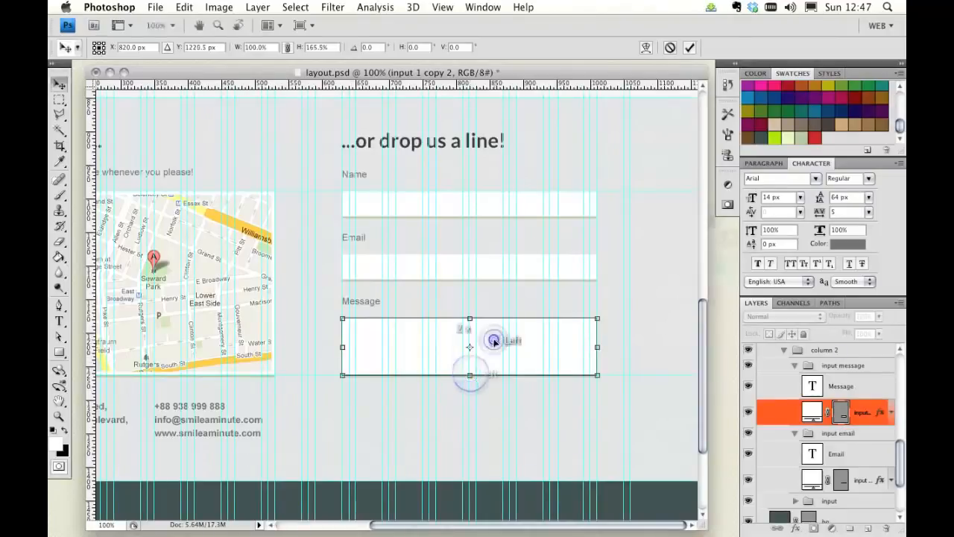
click(59, 415)
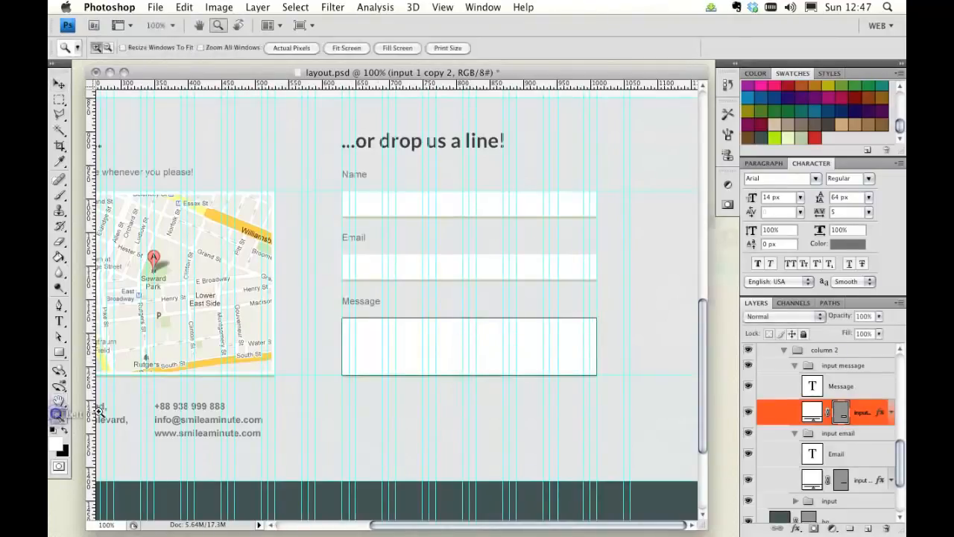
Step: Zoom out to 66.7% and drag two horizontal guides from the ruler to below the Message field
alt+click(440, 327)
key(super+semicolon)
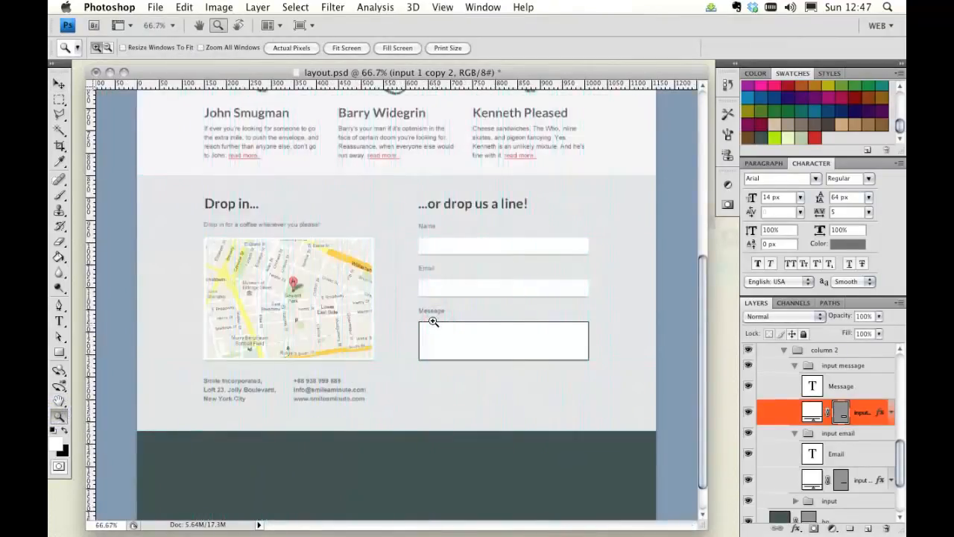
click(60, 85)
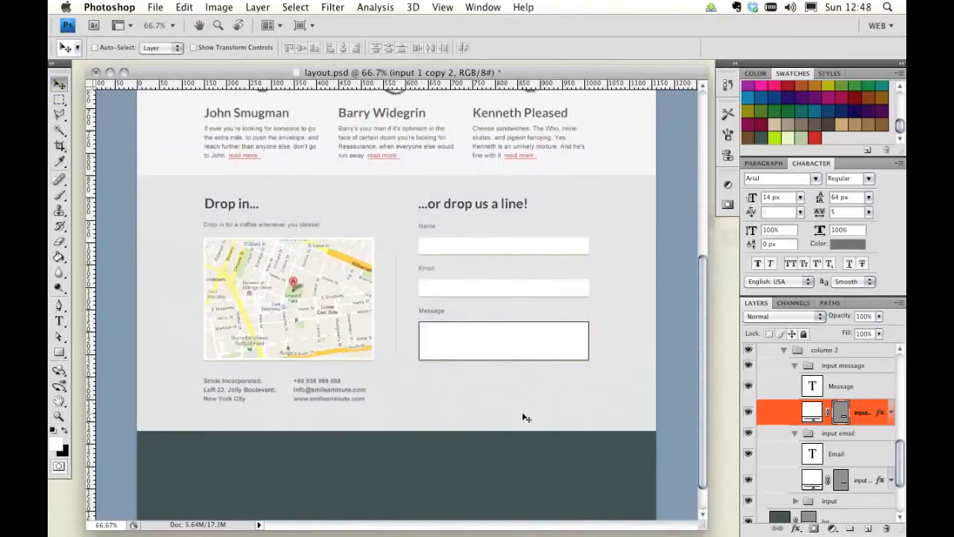
key(super+semicolon)
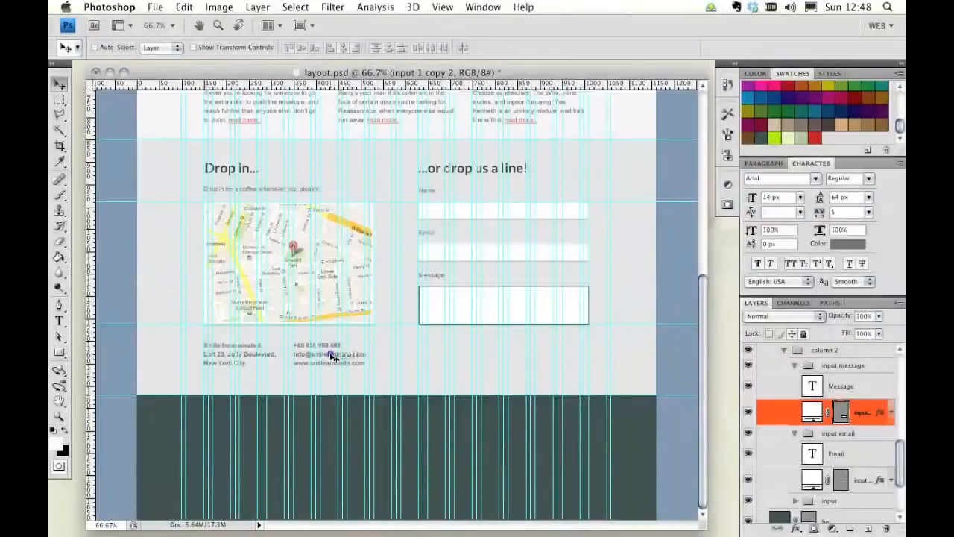
drag(305, 86, 357, 343)
drag(353, 85, 406, 365)
Step: With the Ellipse tool, draw a small circle below the Message field
click(60, 352)
drag(62, 356, 110, 373)
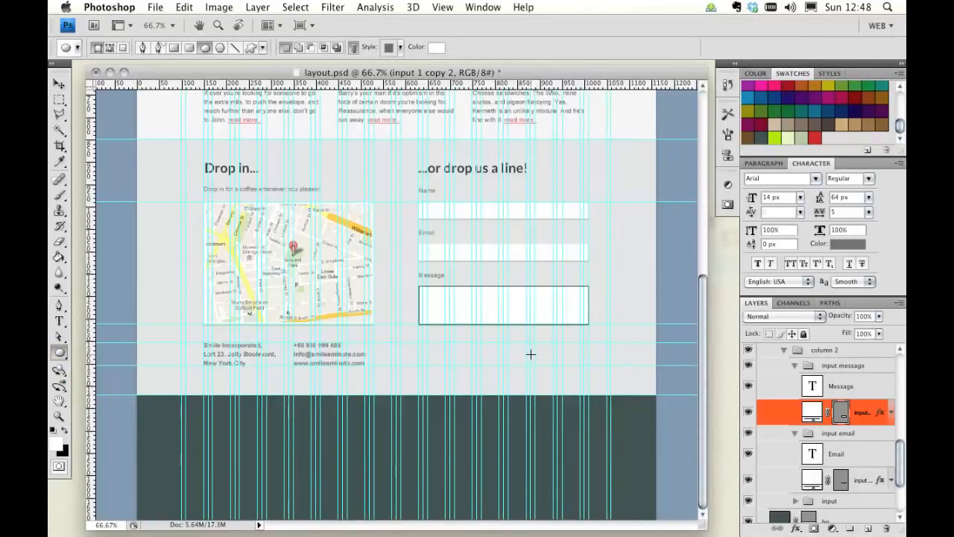
scroll(529, 354, up, 10)
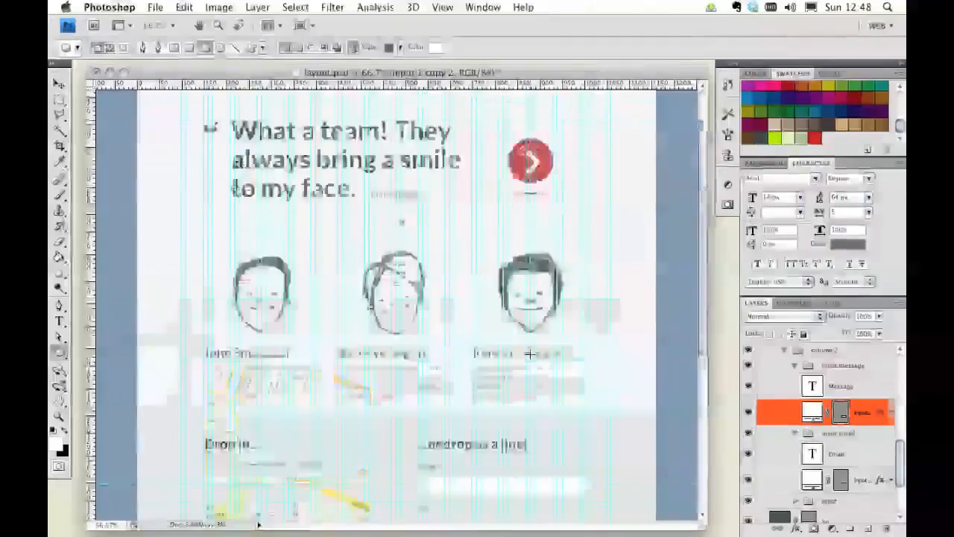
scroll(530, 354, down, 10)
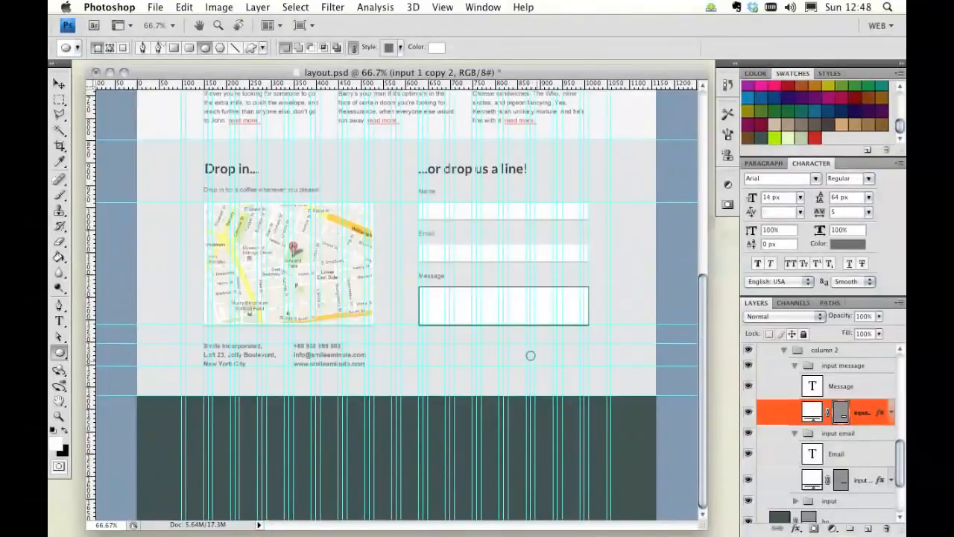
drag(540, 366, 541, 366)
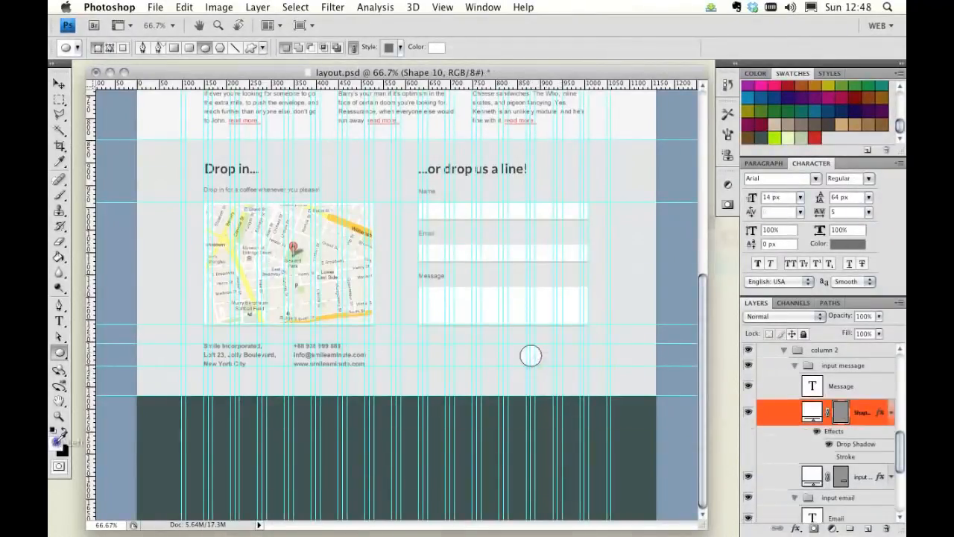
Step: Change the circle's fill color to the pale green swatch acbd9d
click(55, 440)
click(590, 268)
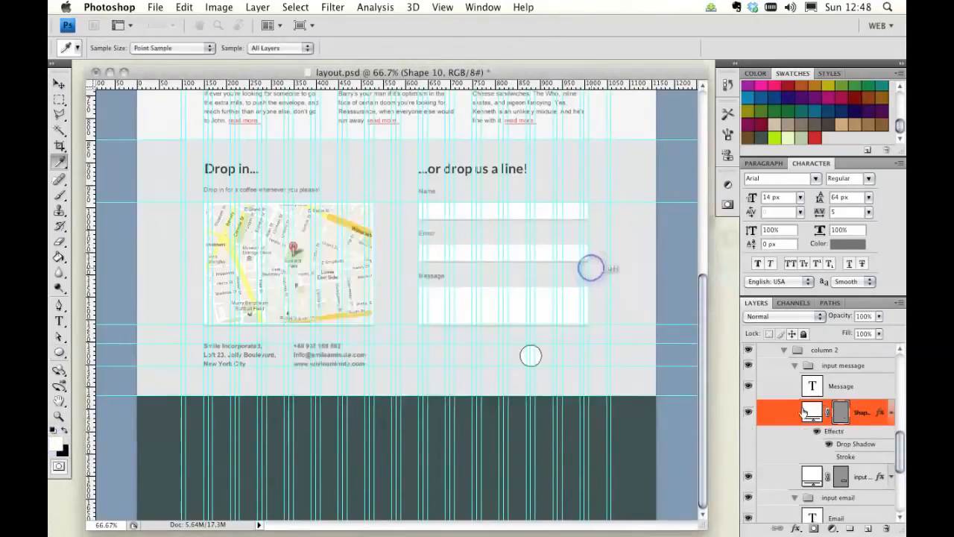
double_click(812, 412)
click(806, 139)
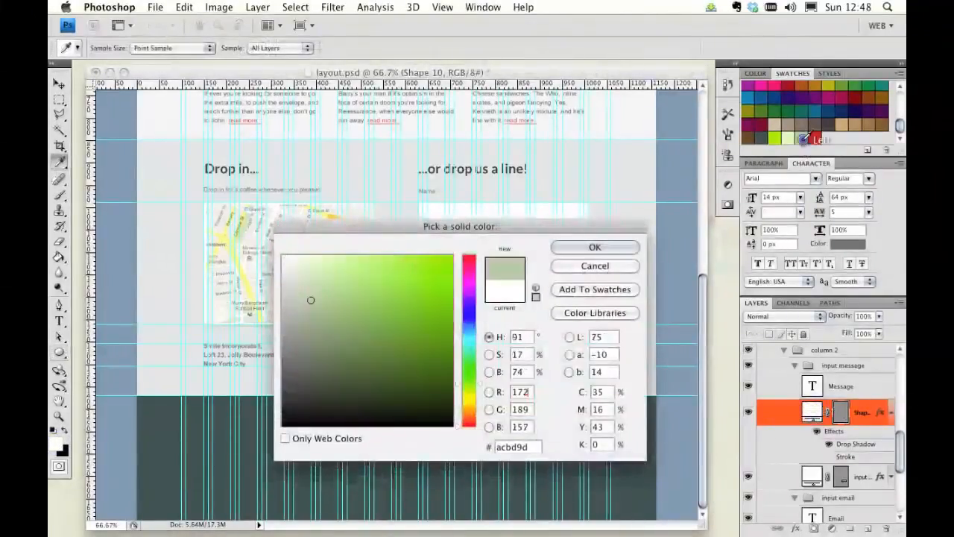
click(594, 247)
Step: Create a new group named "submit" in column 2 and move the circle layer into it
scroll(853, 432, up, 2)
scroll(854, 433, up, 1)
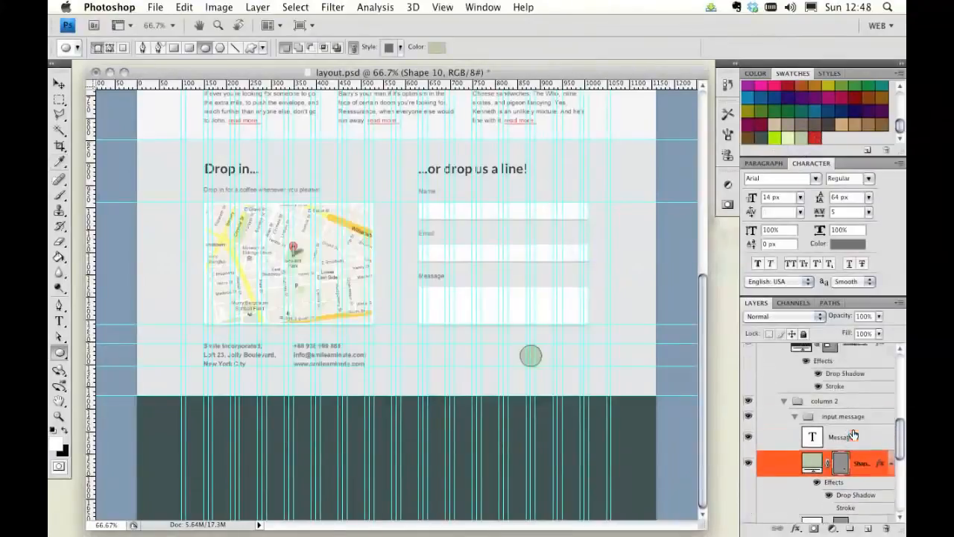
drag(865, 460, 853, 411)
click(850, 527)
double_click(833, 416)
text(submit)
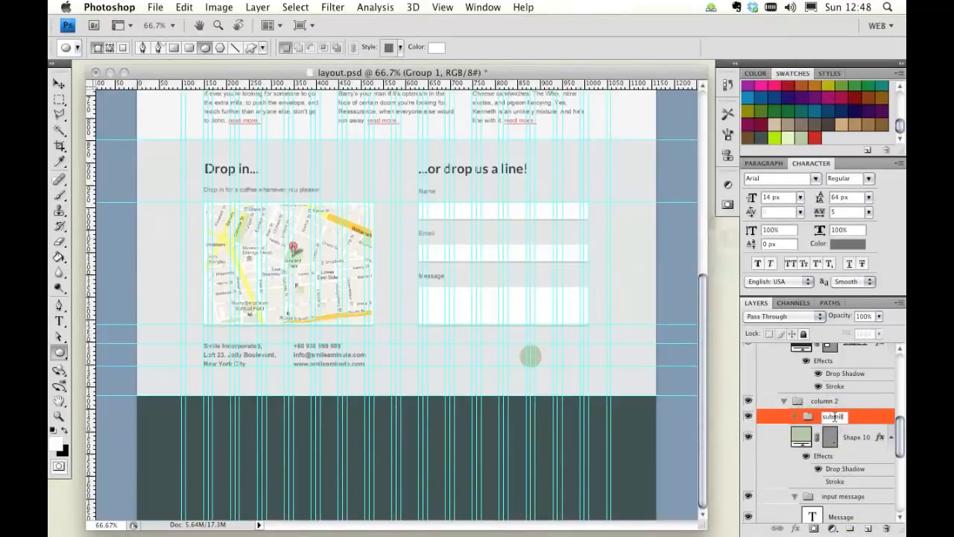
key(Return)
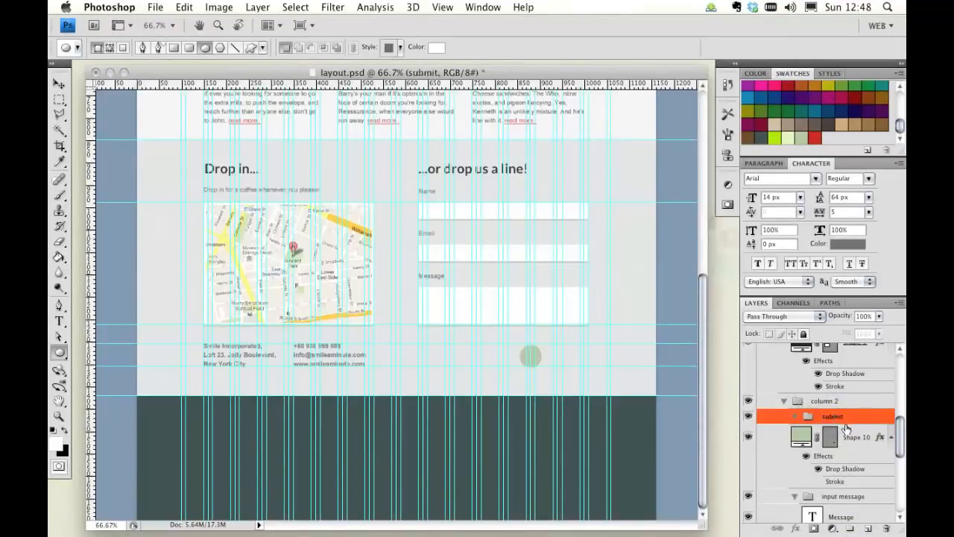
drag(846, 430, 849, 416)
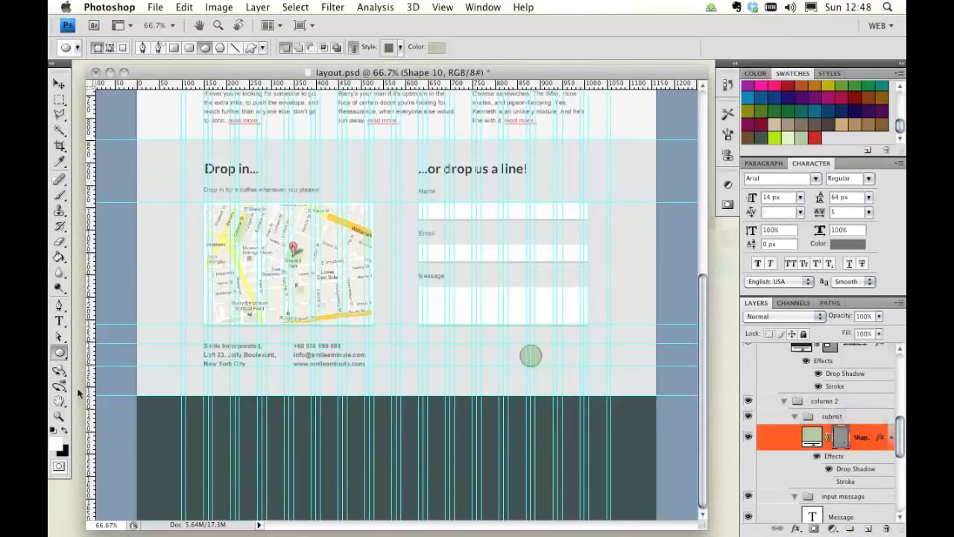
Step: Zoom in closely on the green circle and return to the Move tool
click(59, 416)
click(504, 322)
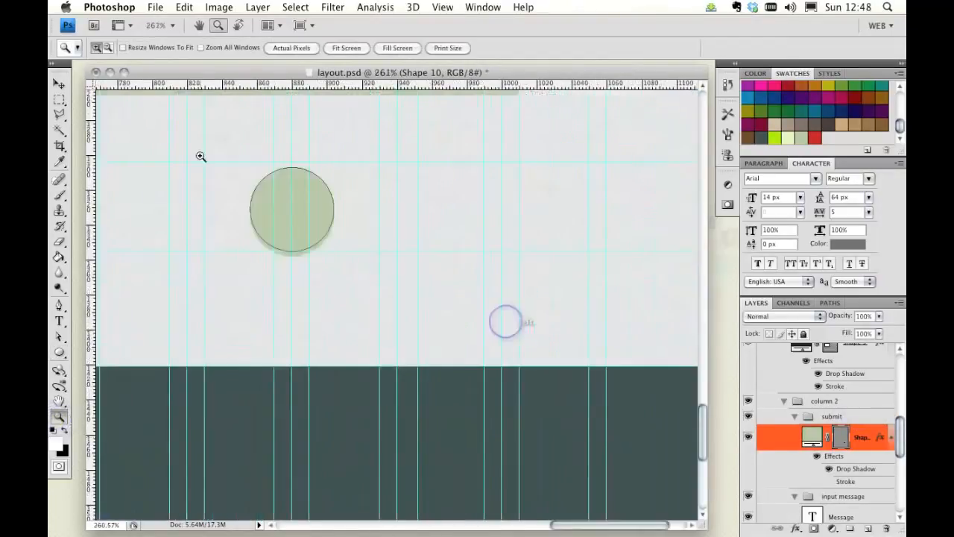
click(60, 83)
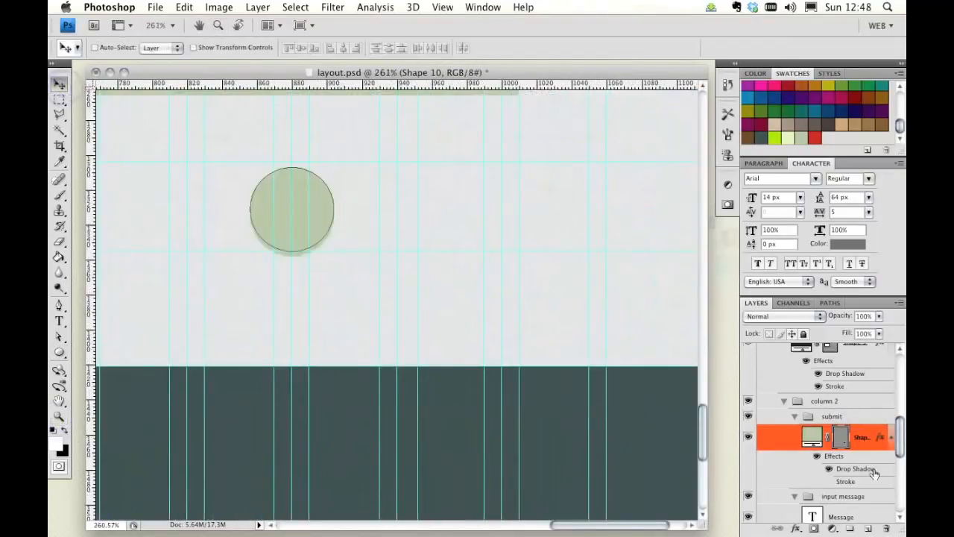
Step: Clear the layer style from the circle shape layer
right_click(870, 437)
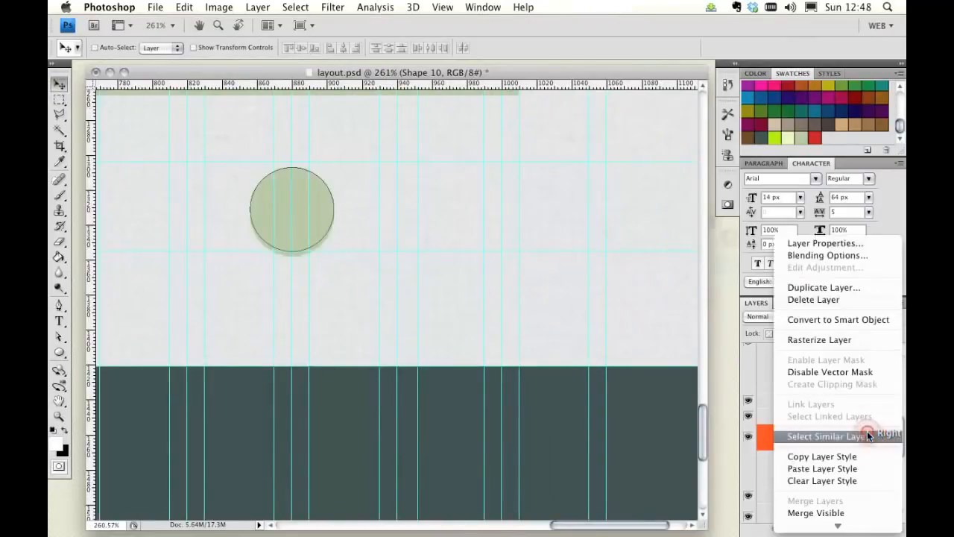
click(840, 481)
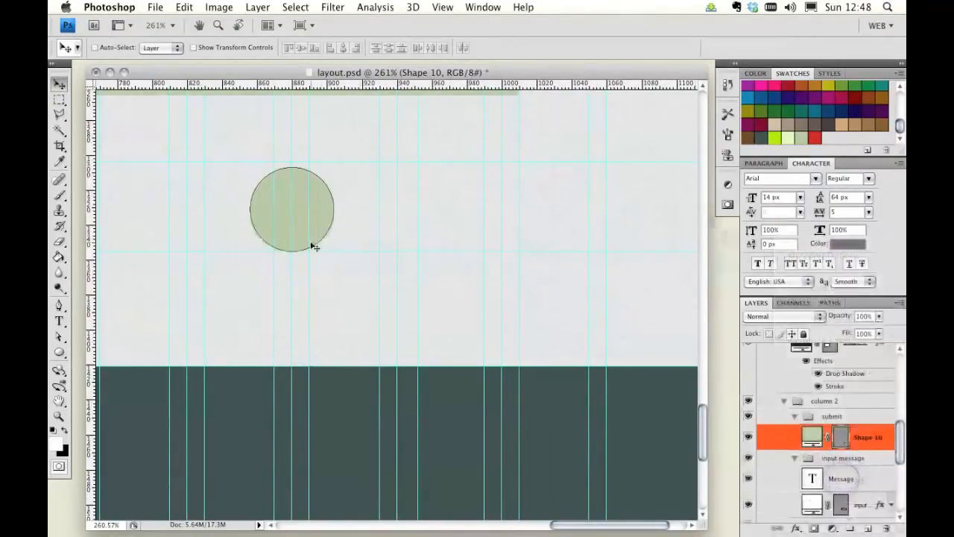
Step: Using Free Transform, nudge the circle two pixels to the left and commit, undoing an accidental resize
key(super+t)
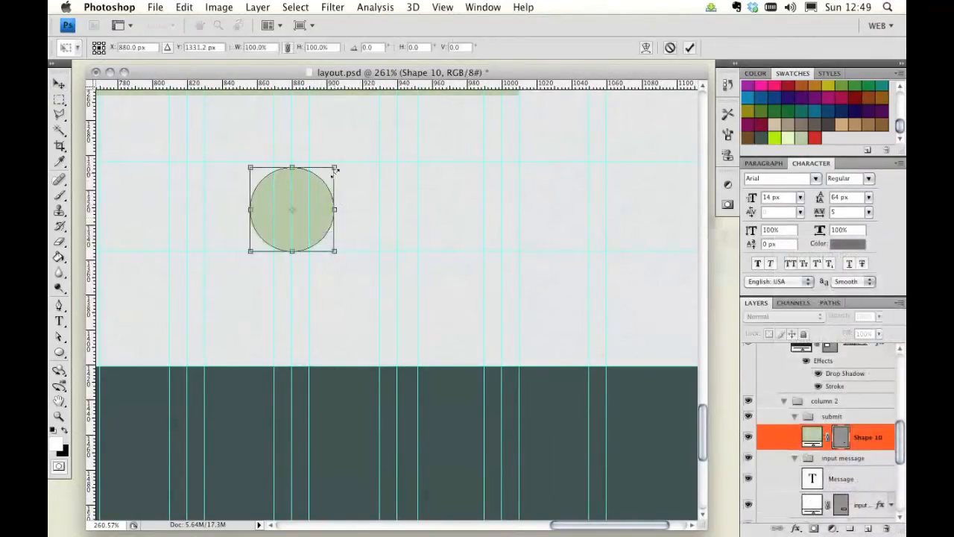
drag(335, 169, 340, 161)
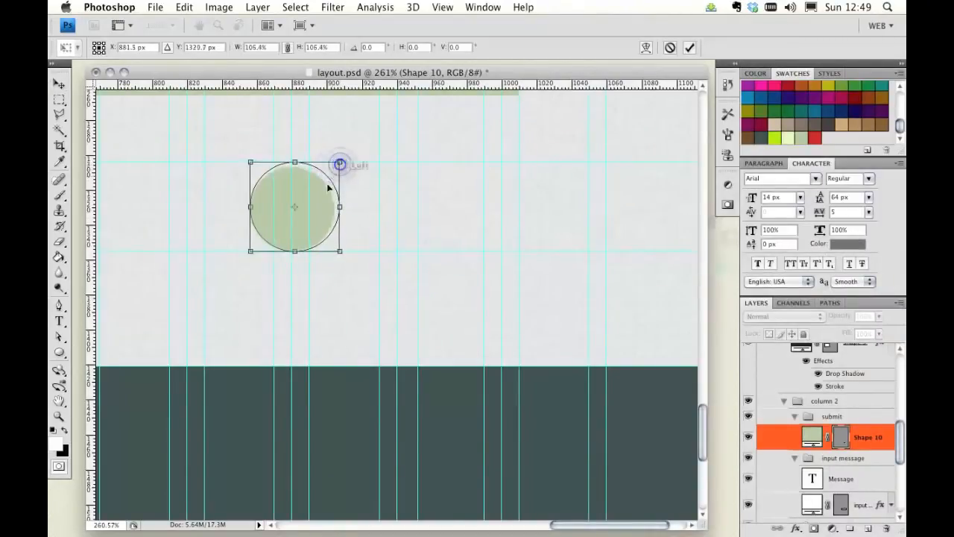
key(super+z)
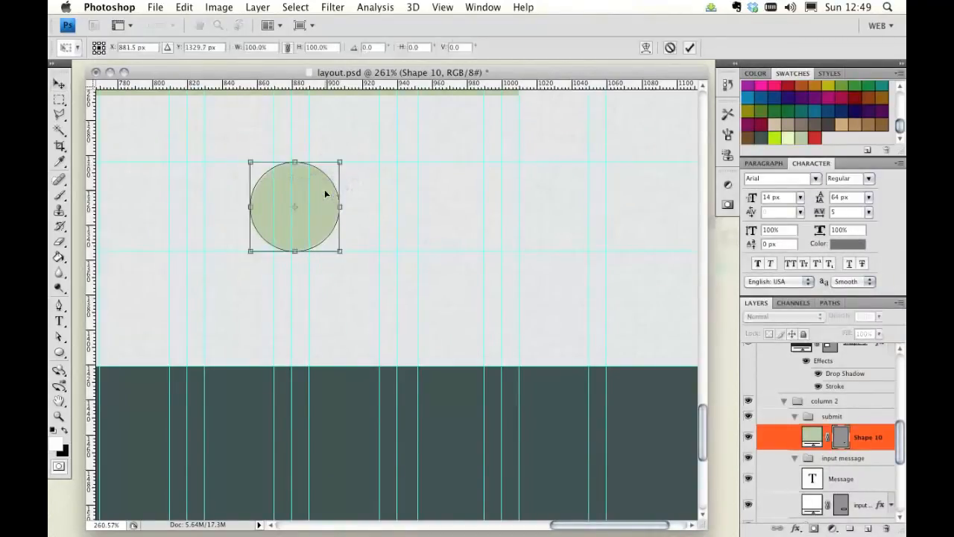
key(Left)
key(Left)
double_click(321, 197)
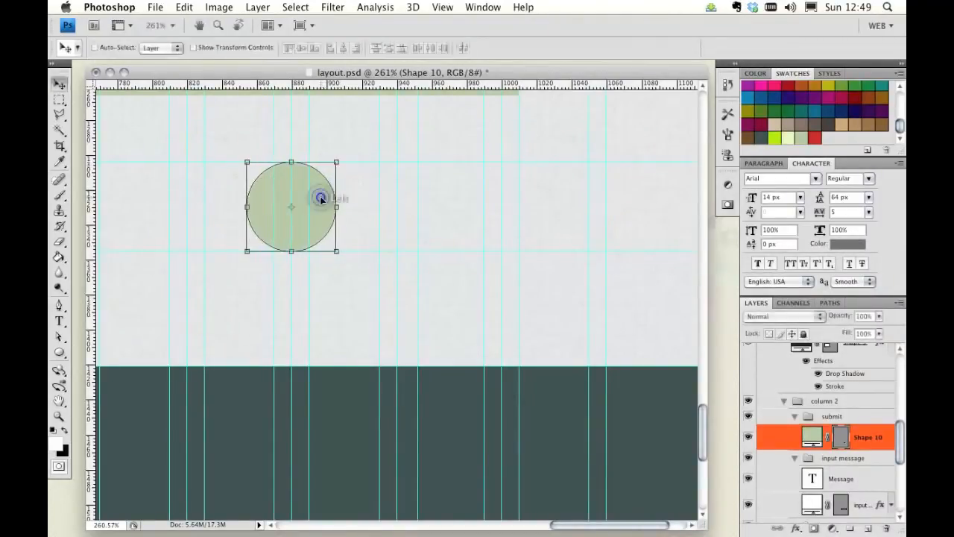
Step: With the Type tool, add a text layer reading "send" beside the circle
click(60, 321)
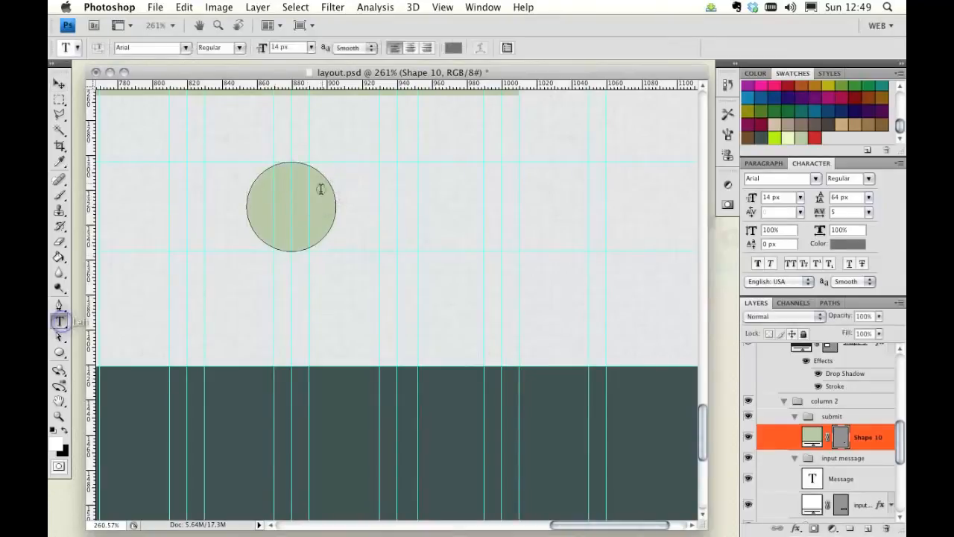
click(363, 217)
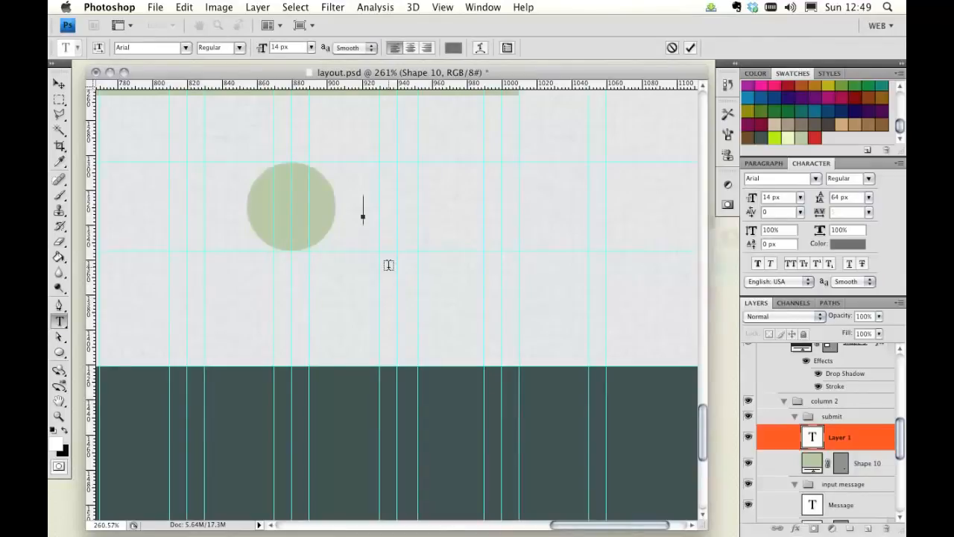
text(send)
Step: Set the "send" text to Droid Serif Italic at 12 px
key(super+a)
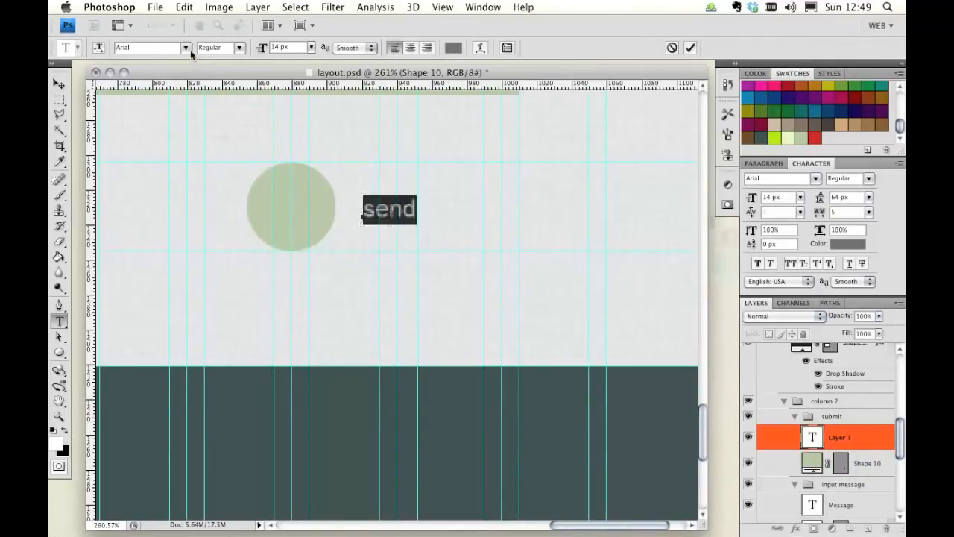
click(188, 48)
scroll(193, 88, down, 10)
scroll(195, 415, down, 5)
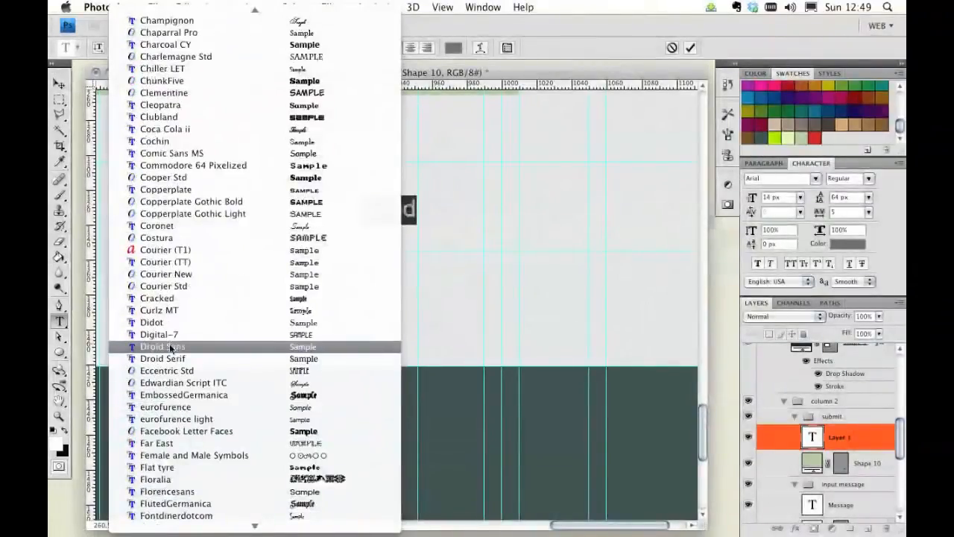
click(173, 359)
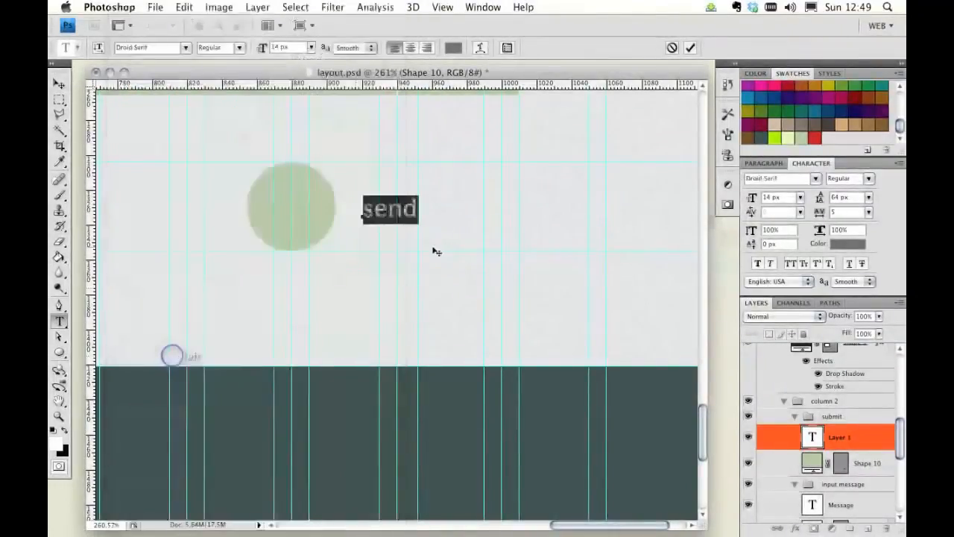
click(233, 49)
click(234, 61)
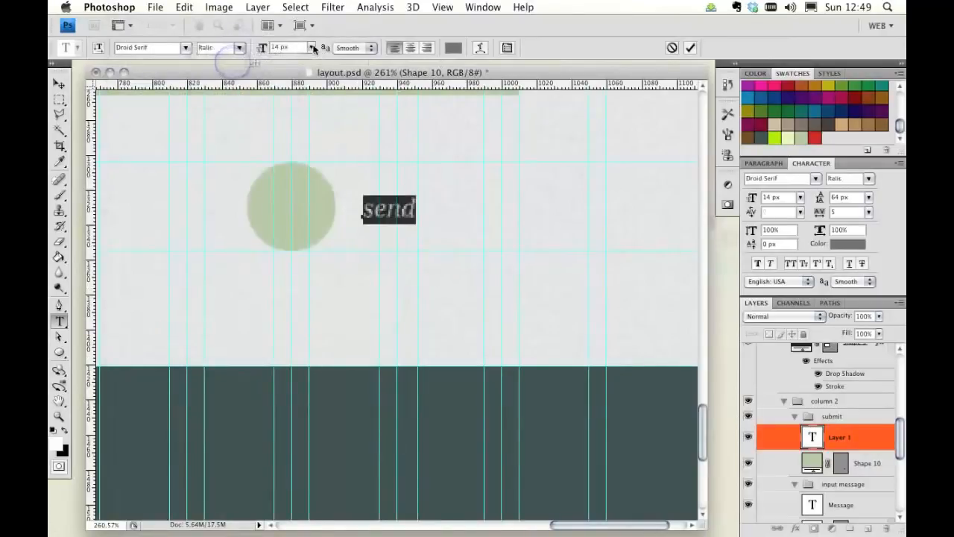
click(290, 48)
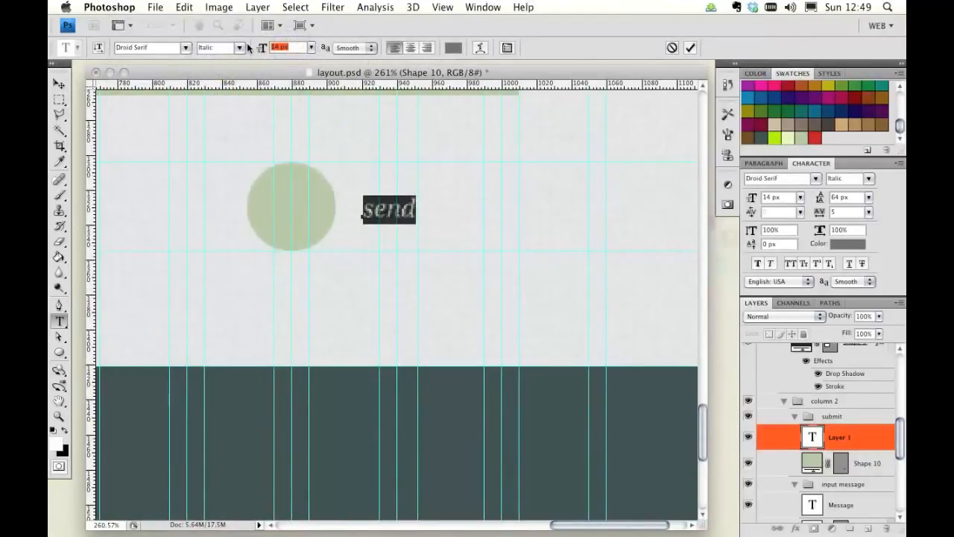
text(12)
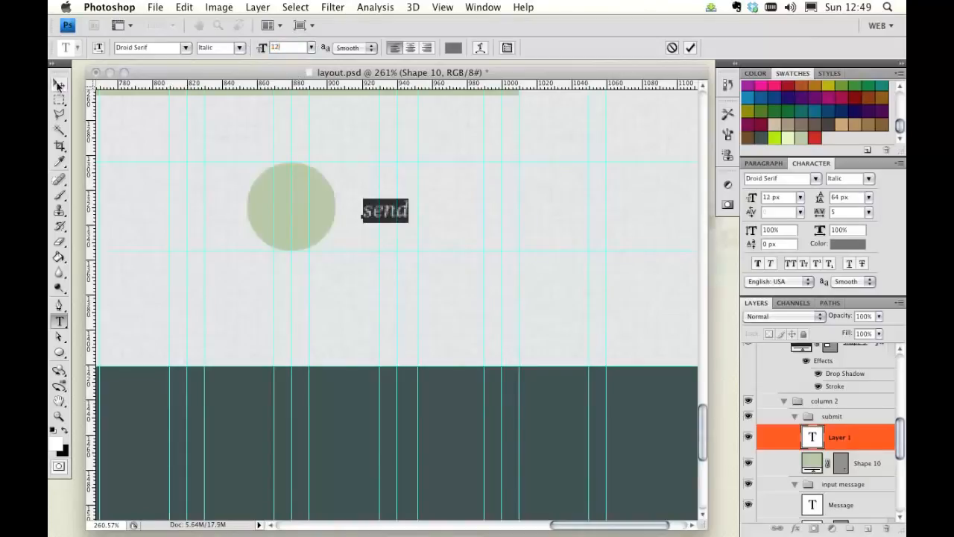
Step: Set the "send" text color to white ffffff
click(59, 85)
click(847, 244)
click(320, 282)
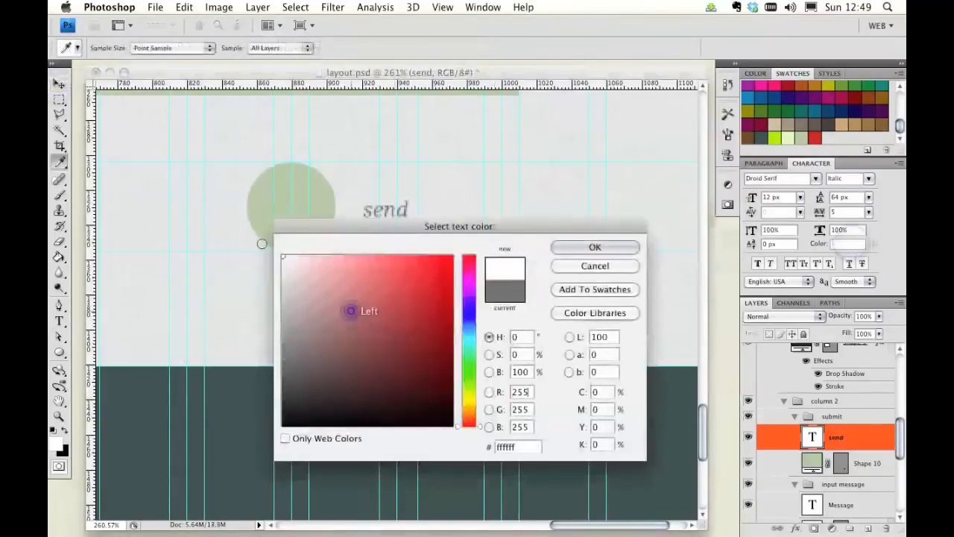
drag(351, 311, 247, 239)
click(595, 247)
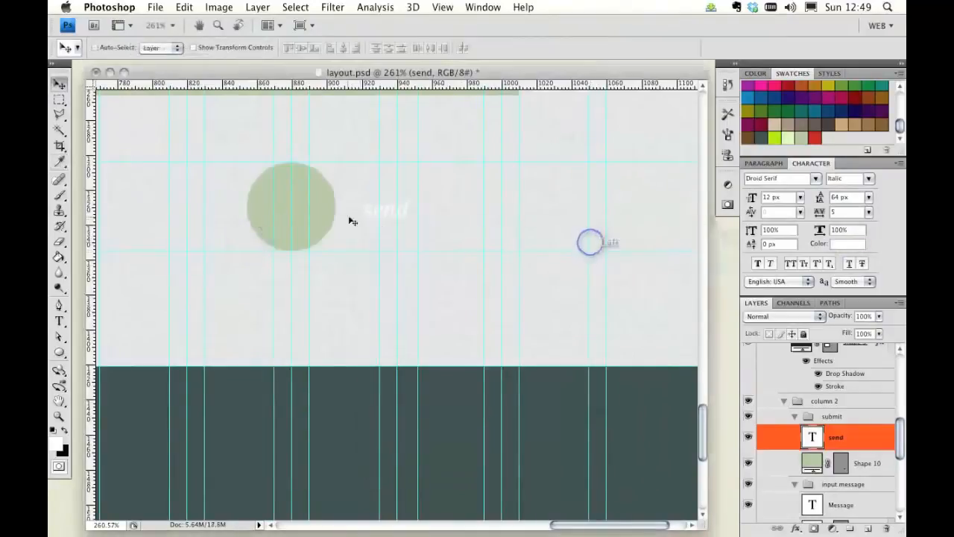
Step: Select the text and circle layers together and center the "send" label on the circle
shift+click(877, 463)
click(301, 47)
click(342, 48)
drag(356, 218, 320, 211)
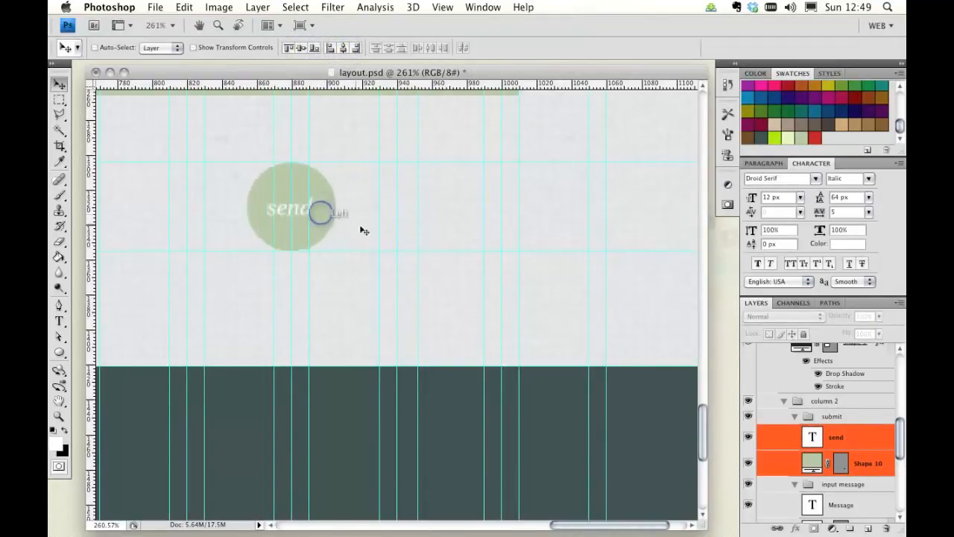
key(super+semicolon)
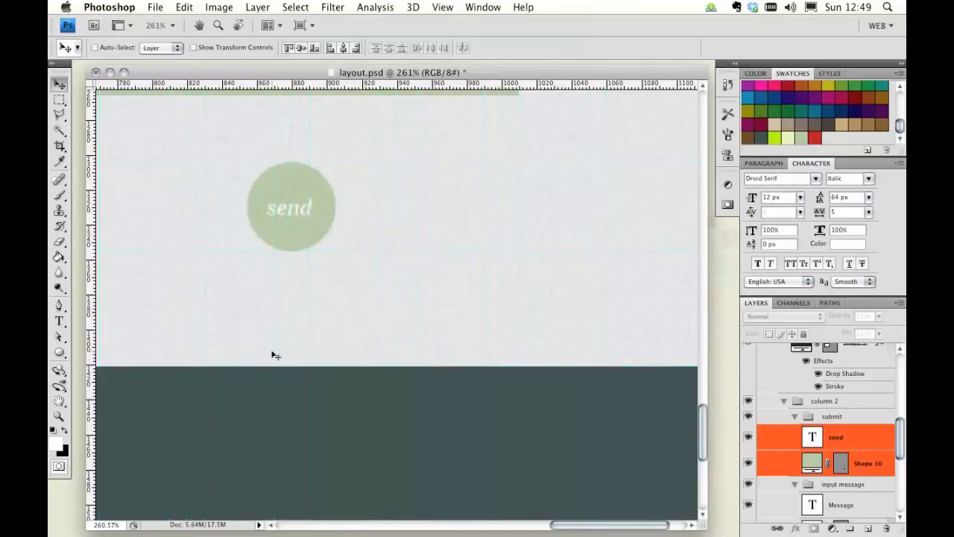
Step: Zoom to 100% and review the contact form with the new submit button
double_click(59, 416)
scroll(401, 219, up, 5)
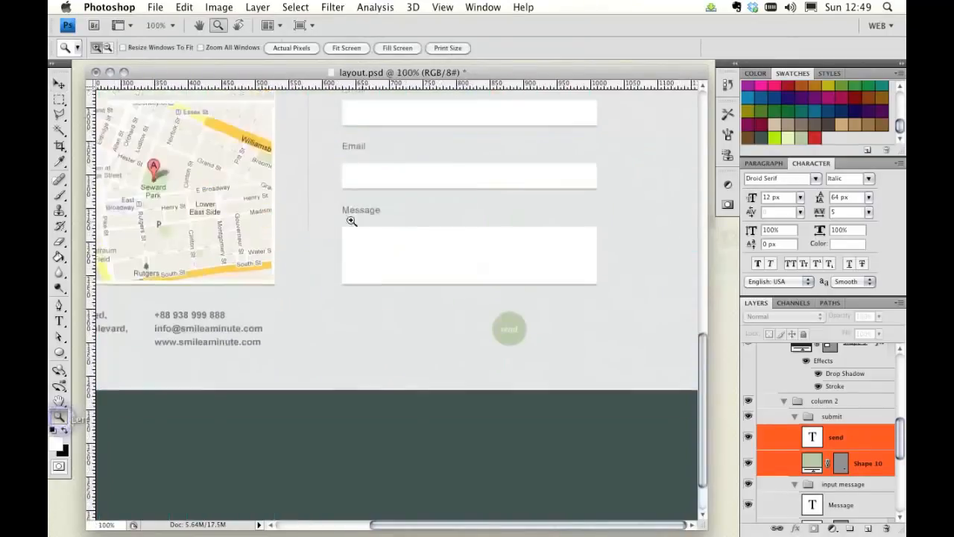
scroll(260, 215, up, 2)
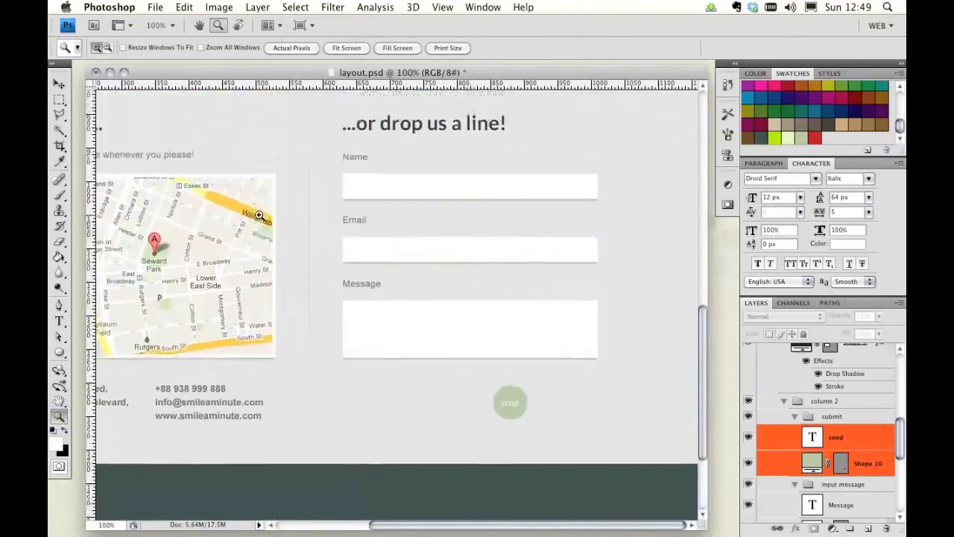
scroll(260, 216, left, 3)
scroll(260, 215, left, 1)
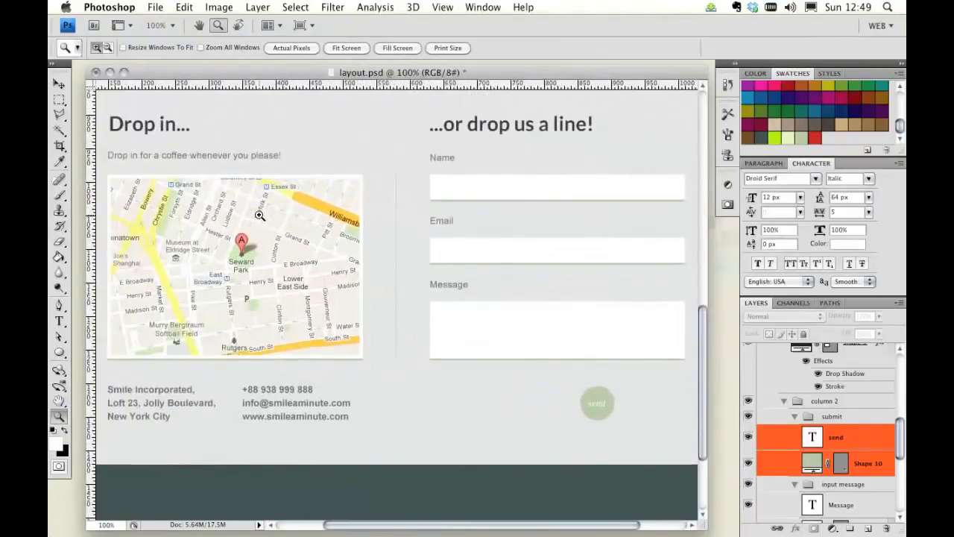
scroll(259, 215, right, 2)
scroll(259, 216, left, 1)
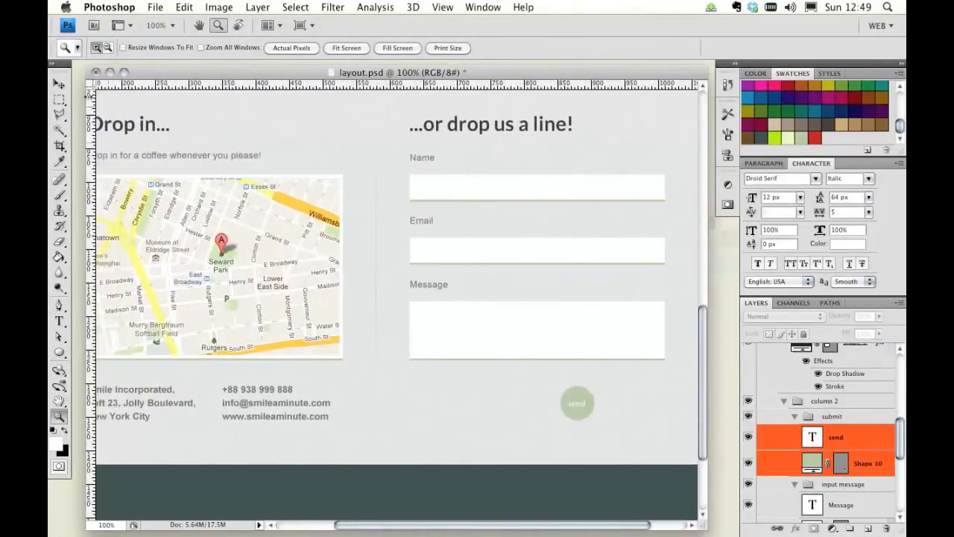
click(61, 85)
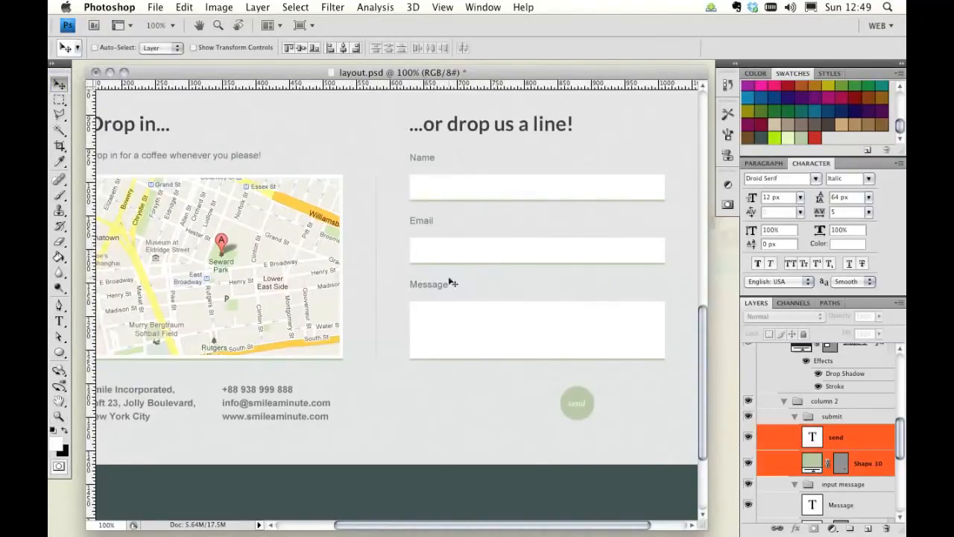
scroll(435, 199, right, 1)
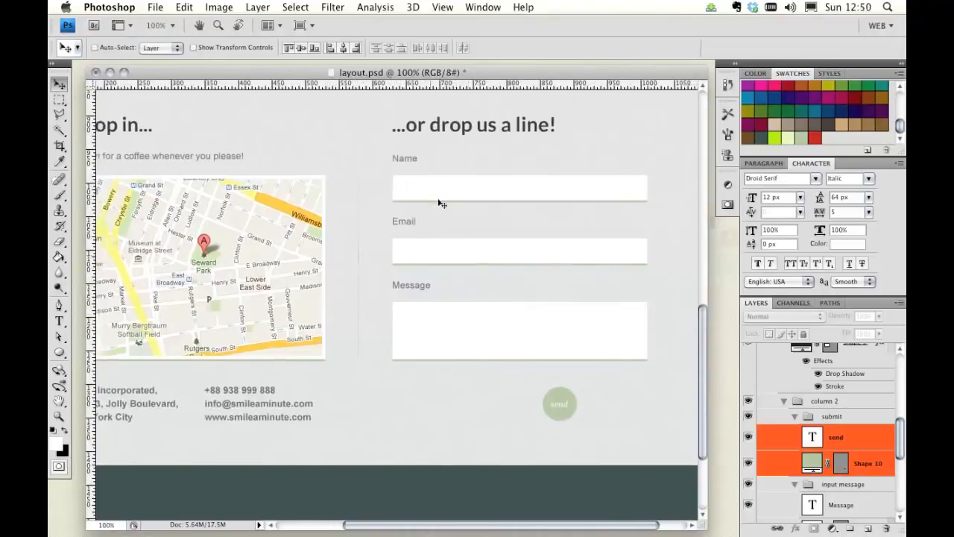
scroll(477, 236, right, 3)
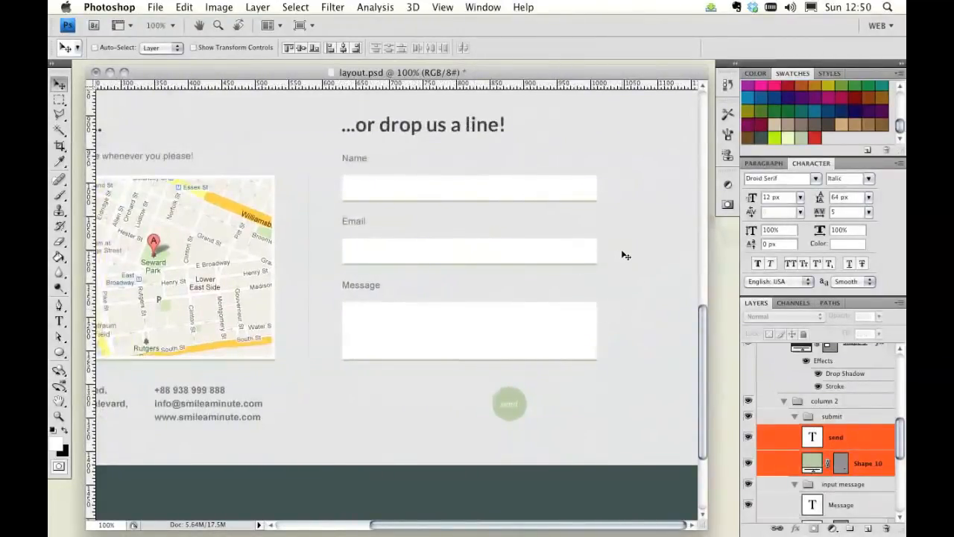
Step: Enable auto-select, pick the Email label's text layer and duplicate it
click(357, 222)
click(114, 48)
click(355, 221)
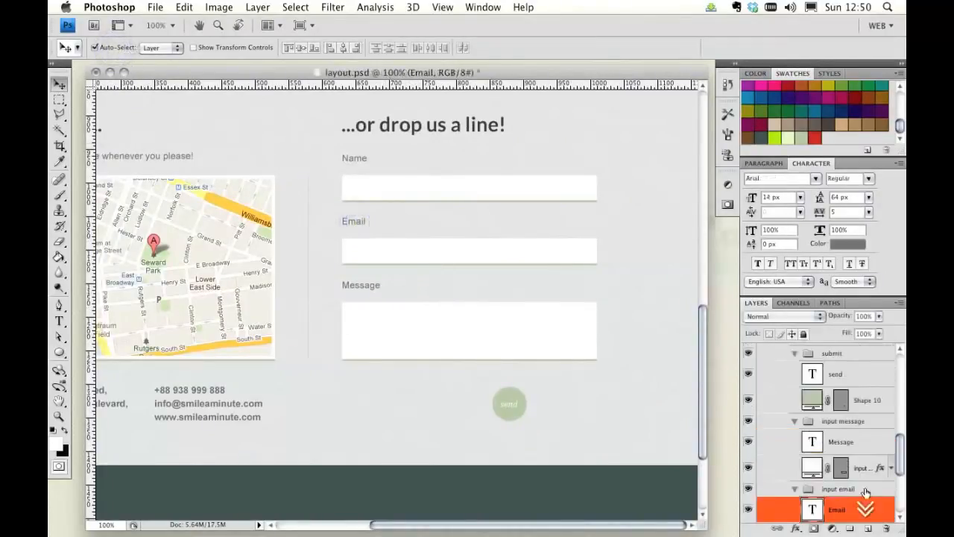
scroll(865, 492, down, 3)
drag(865, 455, 868, 527)
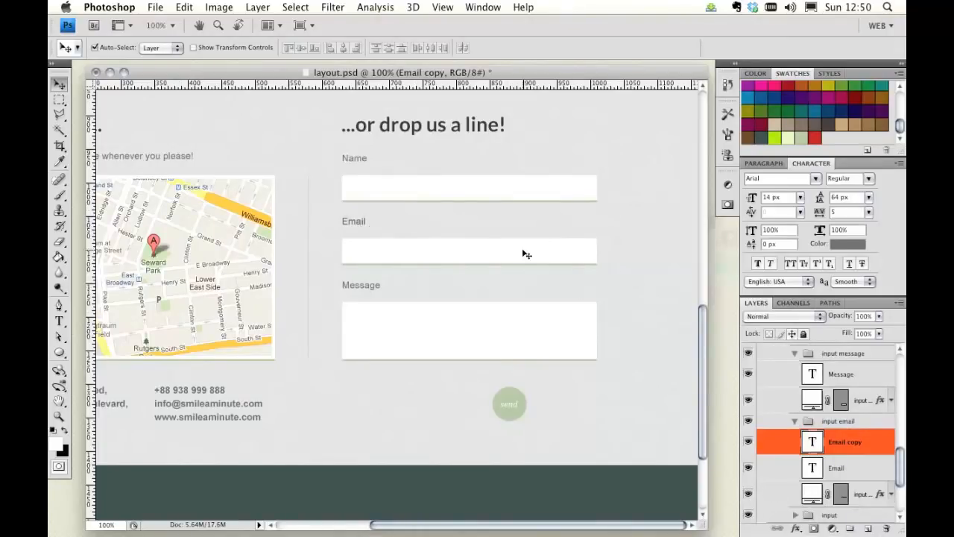
Step: Right-align the copied Email label and move it to the right end of the Email field
key(super+semicolon)
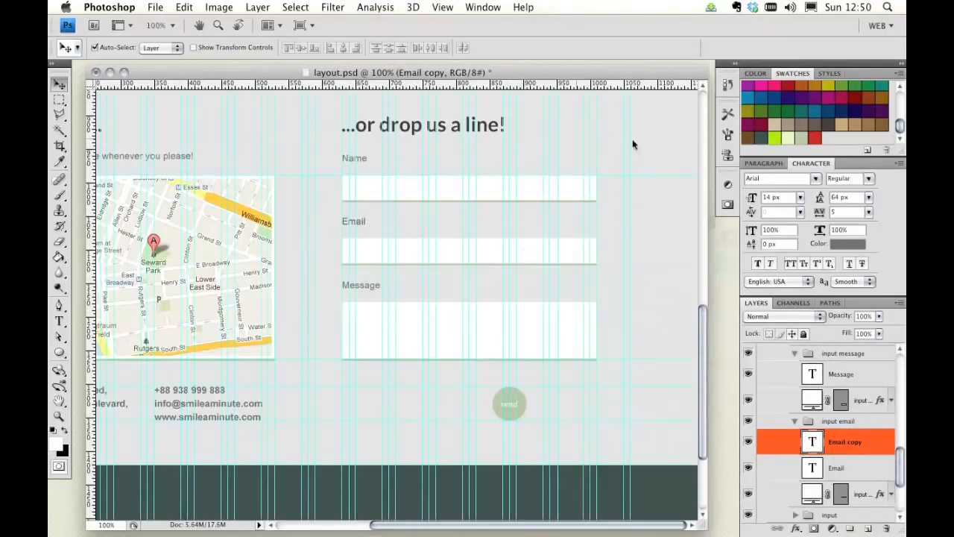
click(764, 162)
click(788, 180)
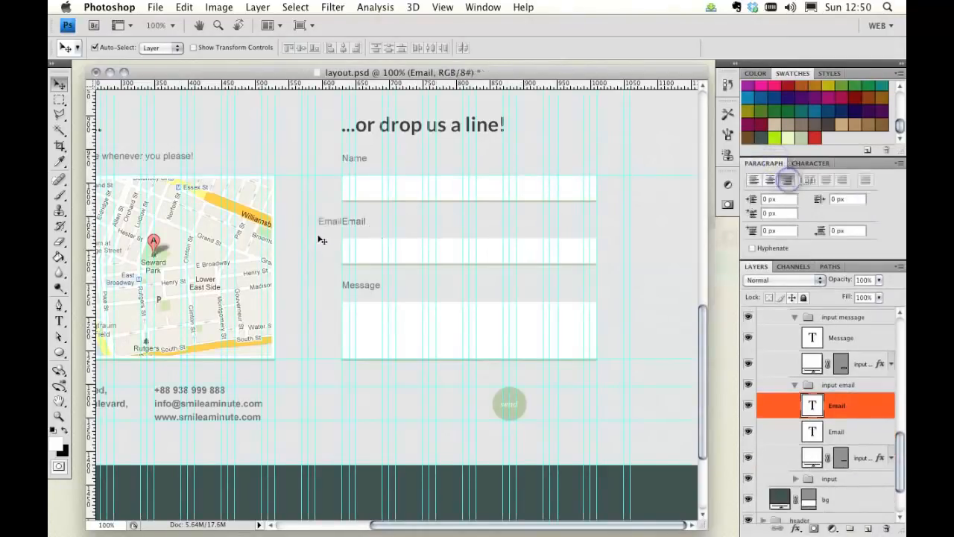
drag(332, 225, 570, 241)
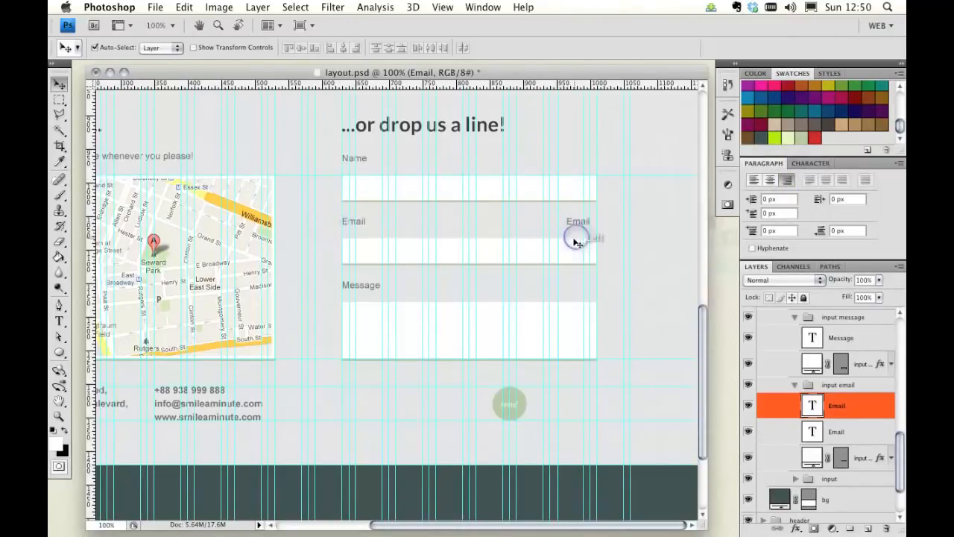
Step: Set the copied label's text color to the red swatch c11d11
click(810, 163)
click(842, 244)
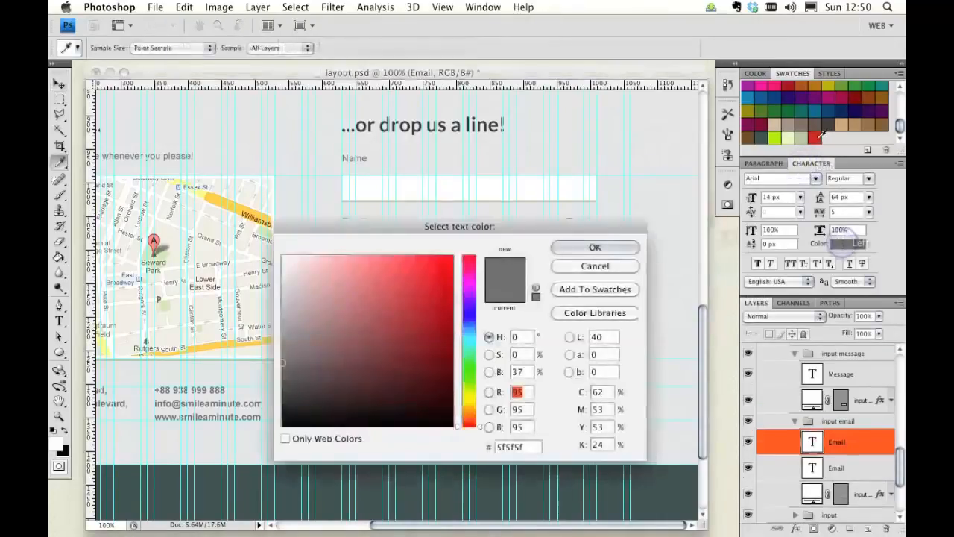
click(816, 137)
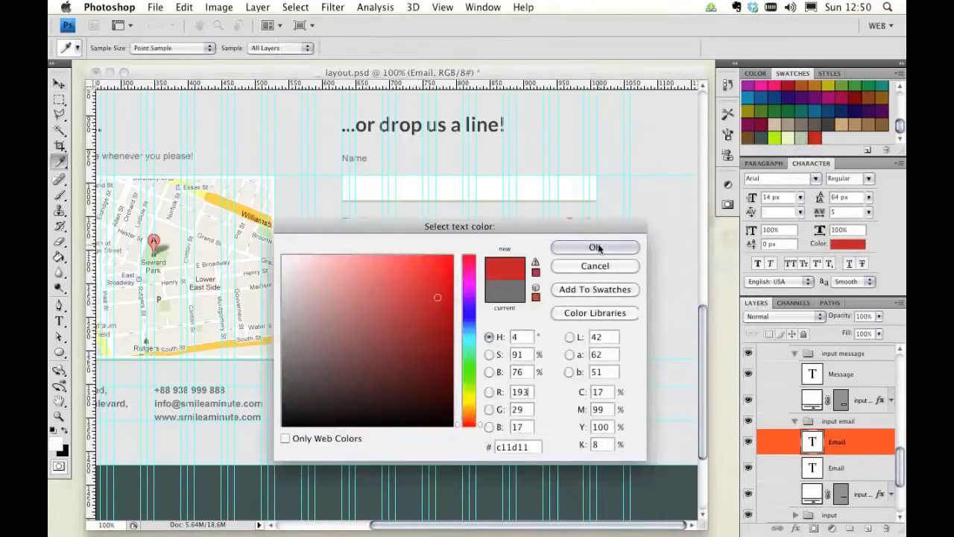
click(596, 246)
Step: Resample the copied Email label's text color from the red circular arrow button
key(v)
scroll(448, 243, up, 6)
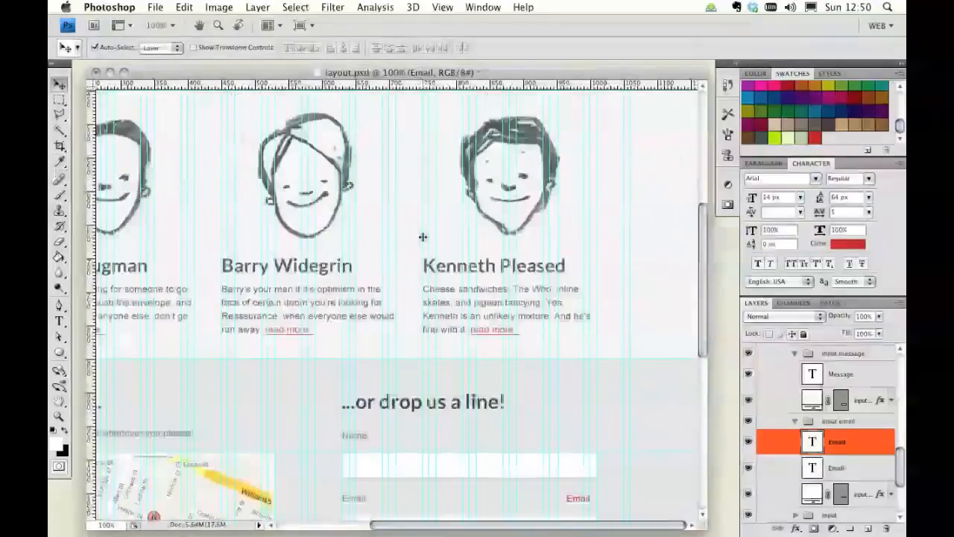
scroll(423, 236, up, 5)
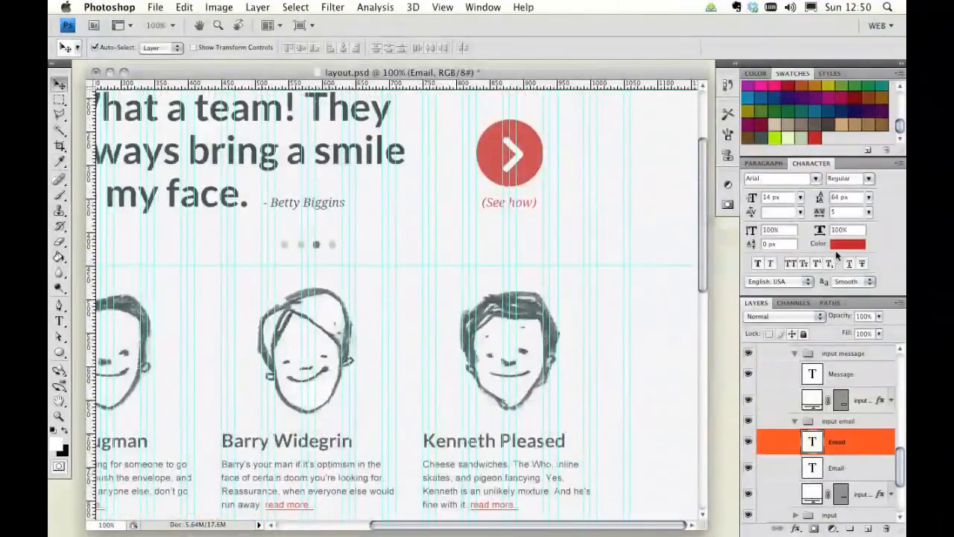
click(847, 244)
click(522, 149)
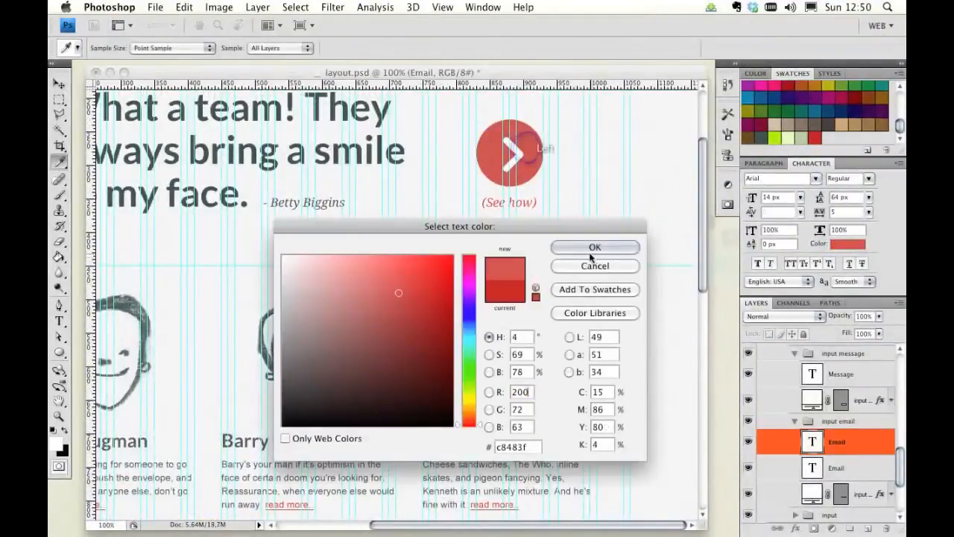
click(595, 246)
Step: Set the red label's font to Droid Serif Italic
key(v)
scroll(575, 254, down, 10)
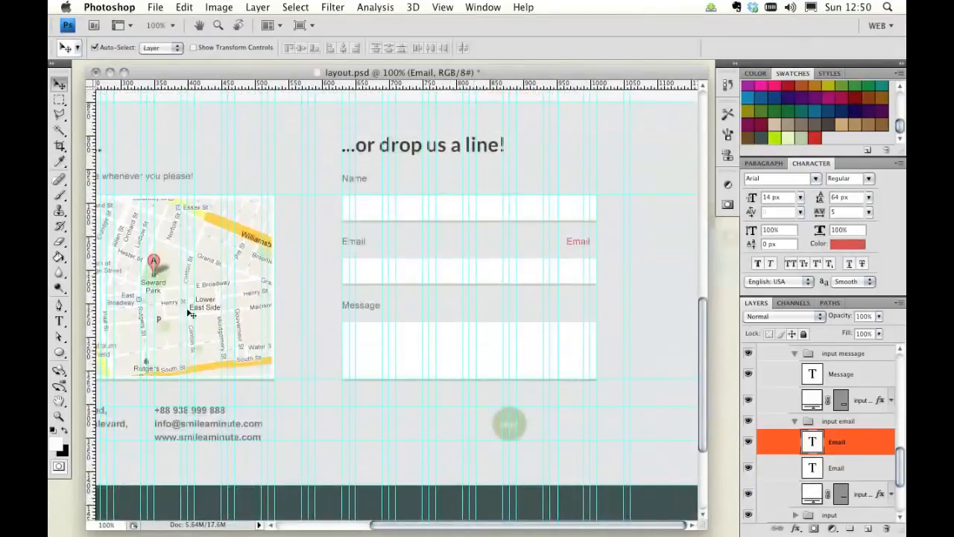
click(816, 179)
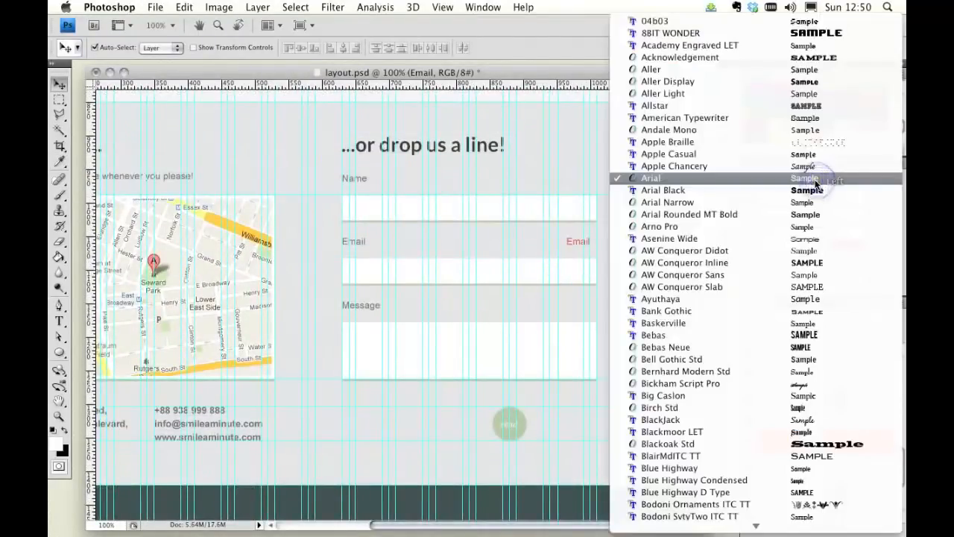
scroll(815, 224, down, 10)
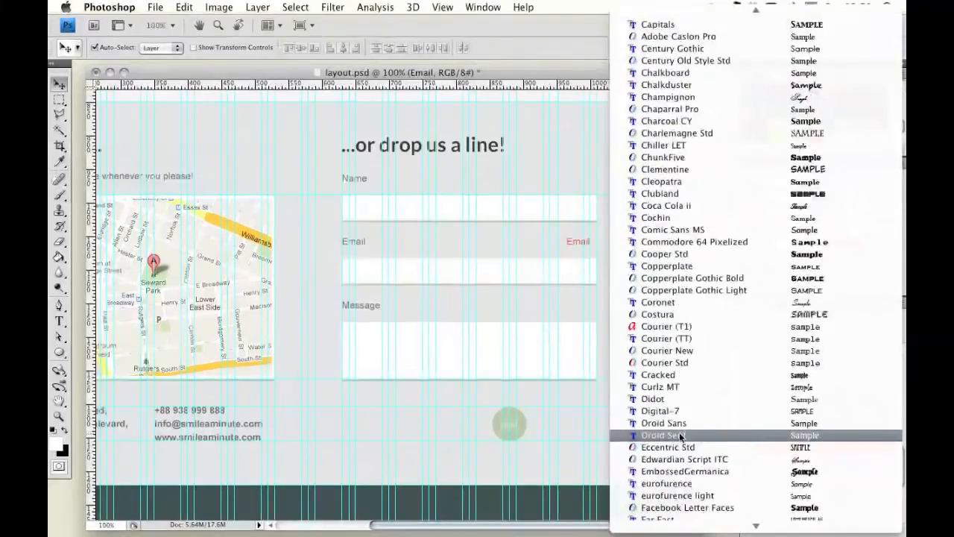
click(680, 436)
click(870, 178)
click(838, 194)
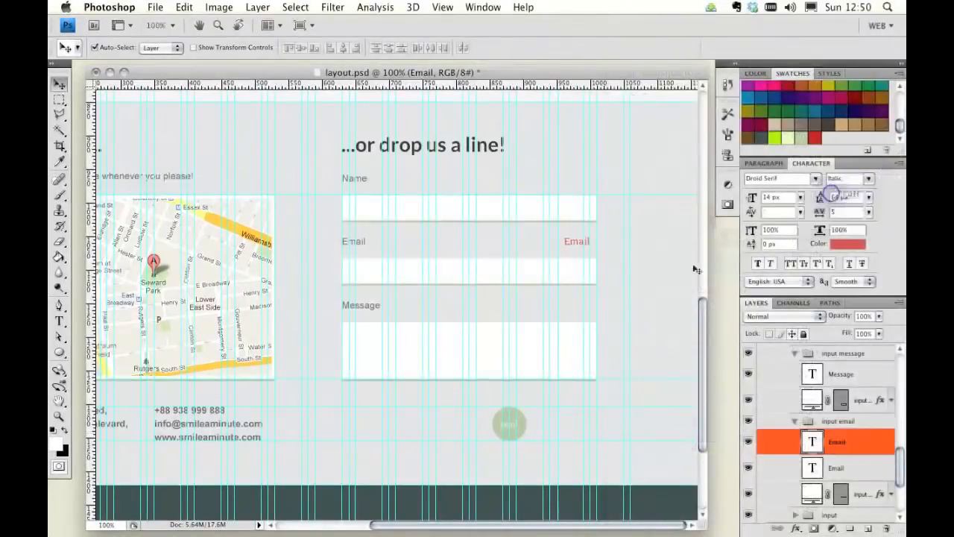
Step: Replace the red label's text with "Please enter a valid email address"
click(59, 321)
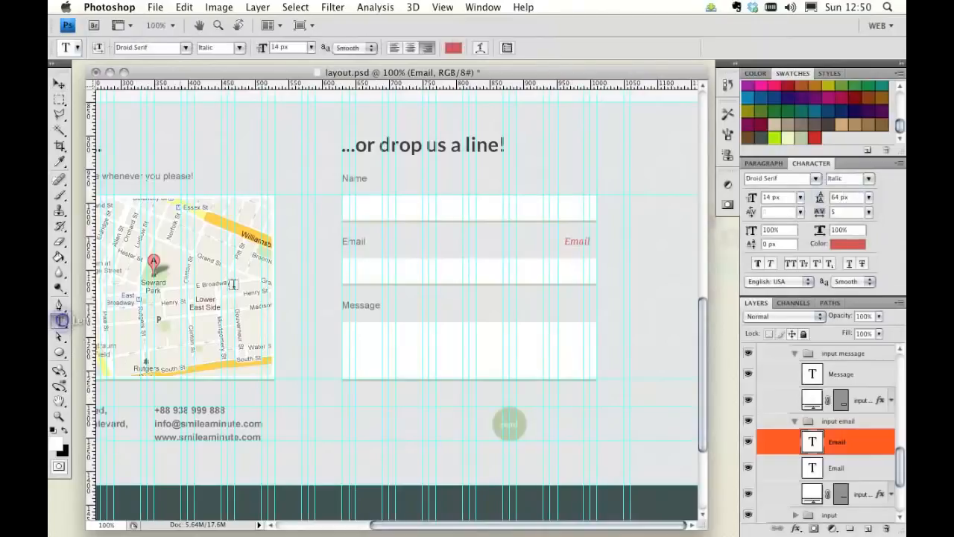
double_click(577, 241)
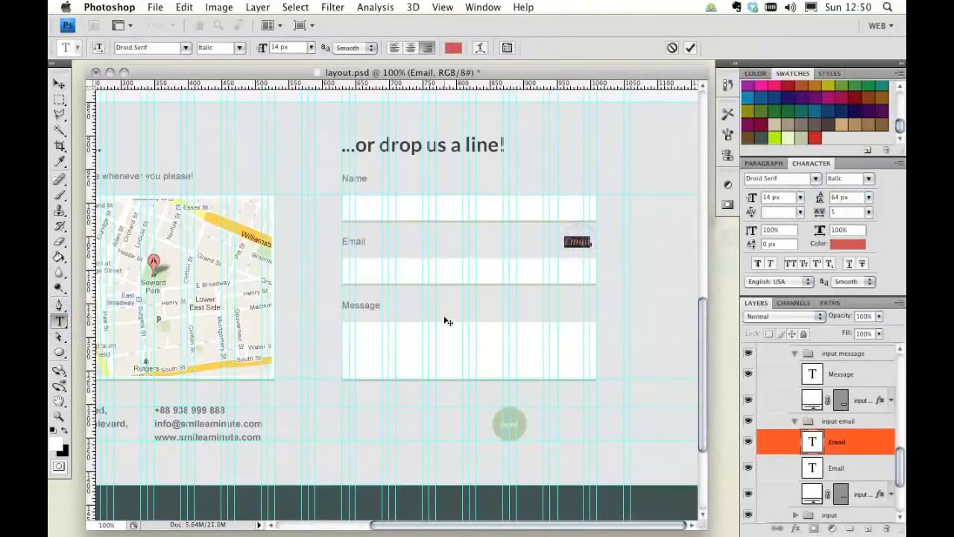
key(BackSpace)
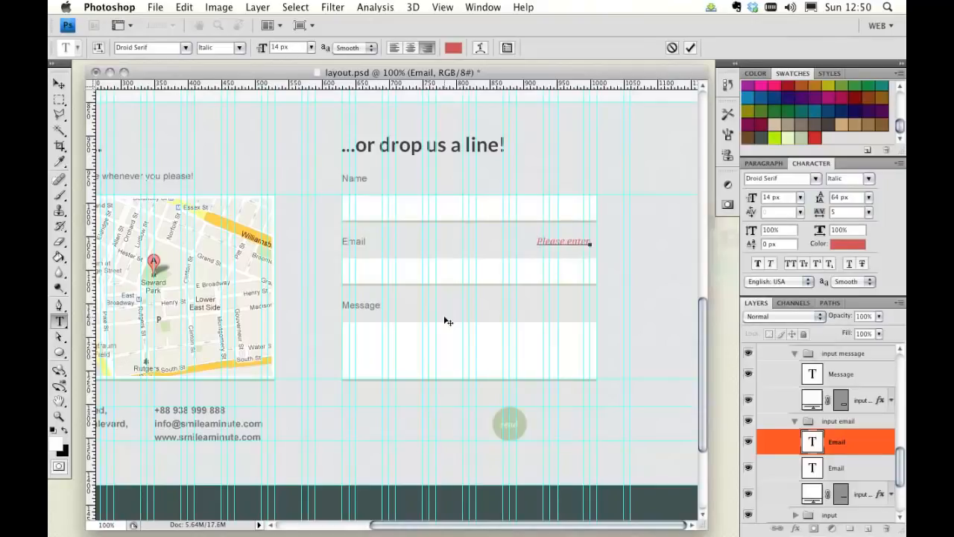
text(Please enter a valid email address)
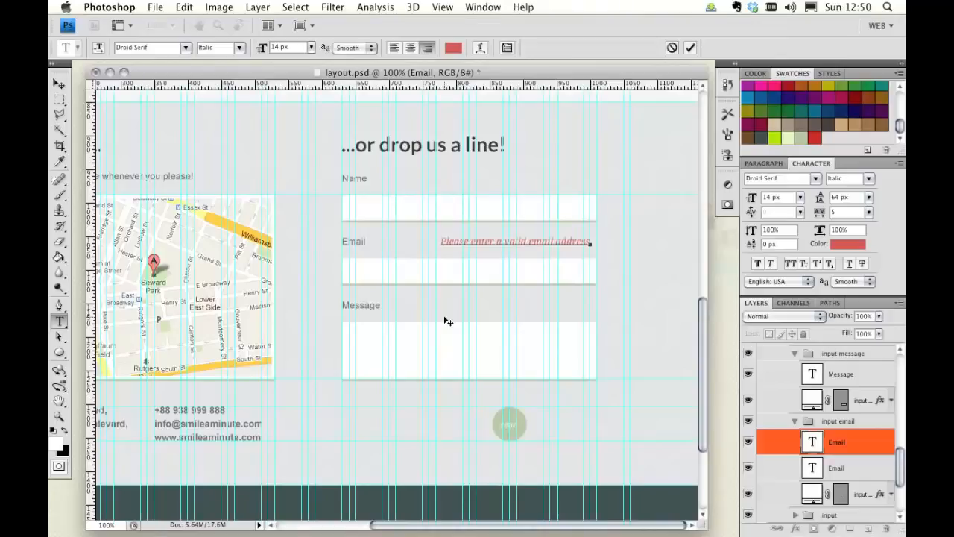
Step: Change the Email input box's drop shadow color to the red sampled from the circular arrow button
click(63, 86)
click(450, 273)
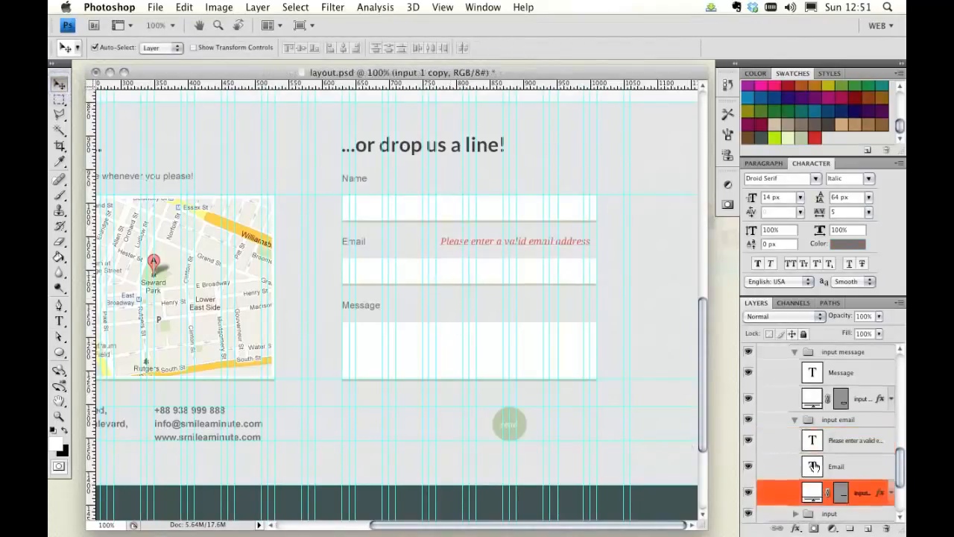
scroll(649, 333, up, 10)
scroll(648, 333, up, 1)
click(889, 488)
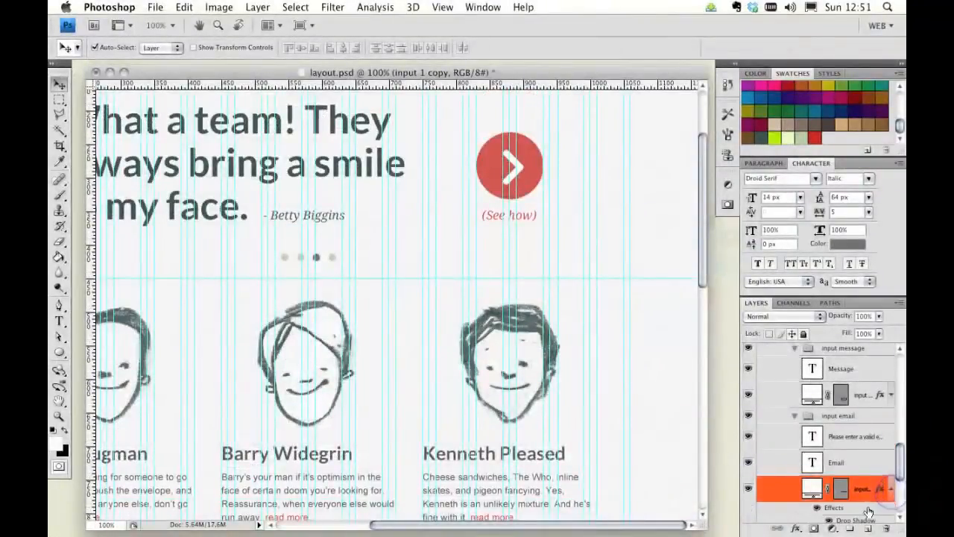
scroll(868, 511, down, 1)
double_click(864, 507)
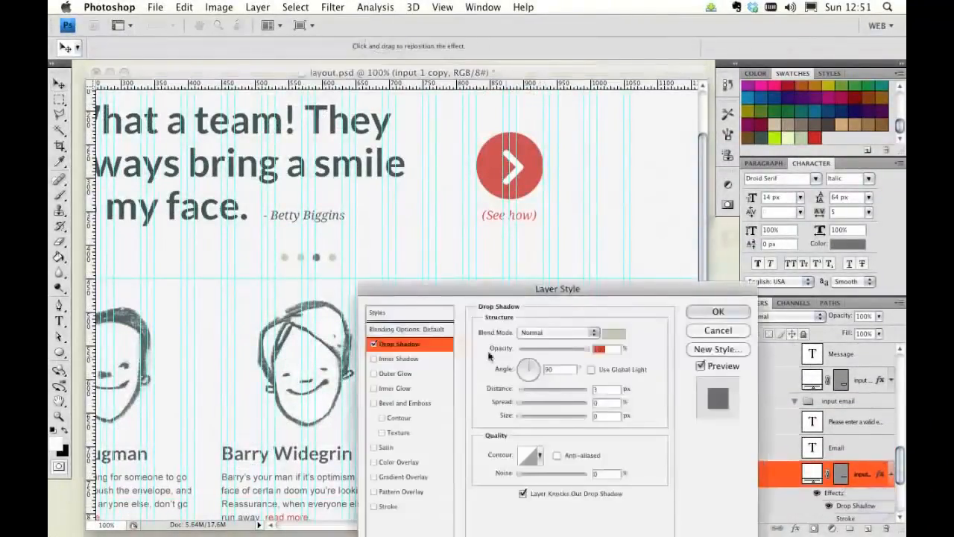
click(612, 333)
click(522, 153)
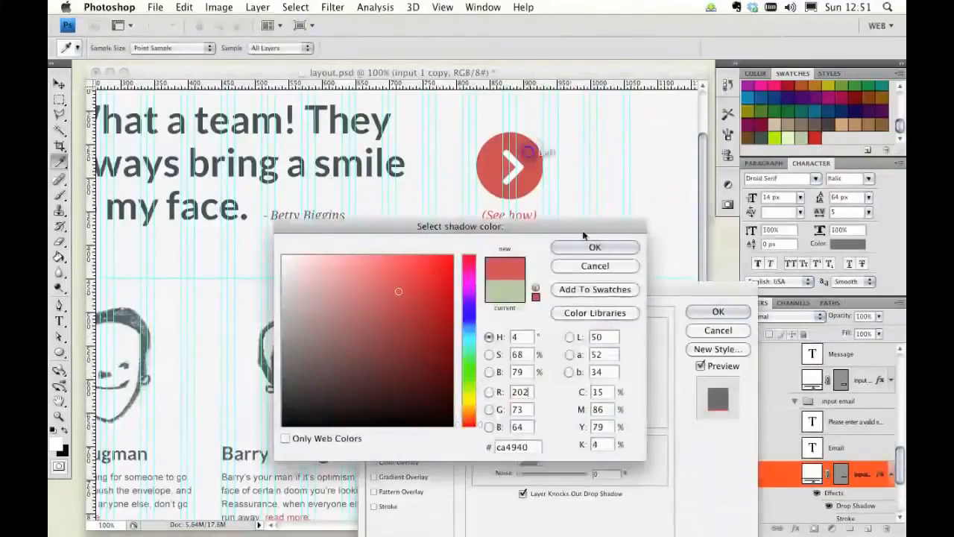
click(601, 251)
key(Return)
Step: Select the background layer and set its opacity to 10%
scroll(603, 261, down, 10)
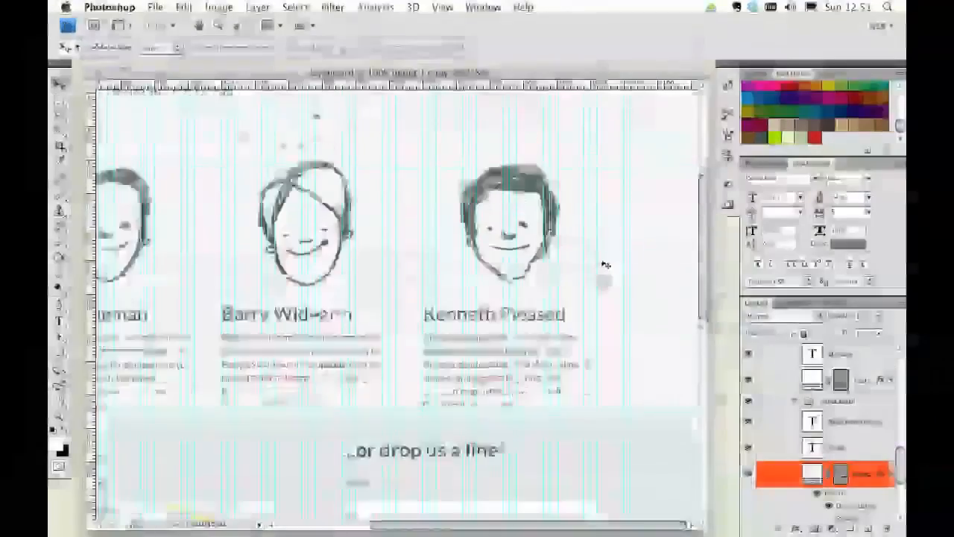
scroll(604, 263, down, 3)
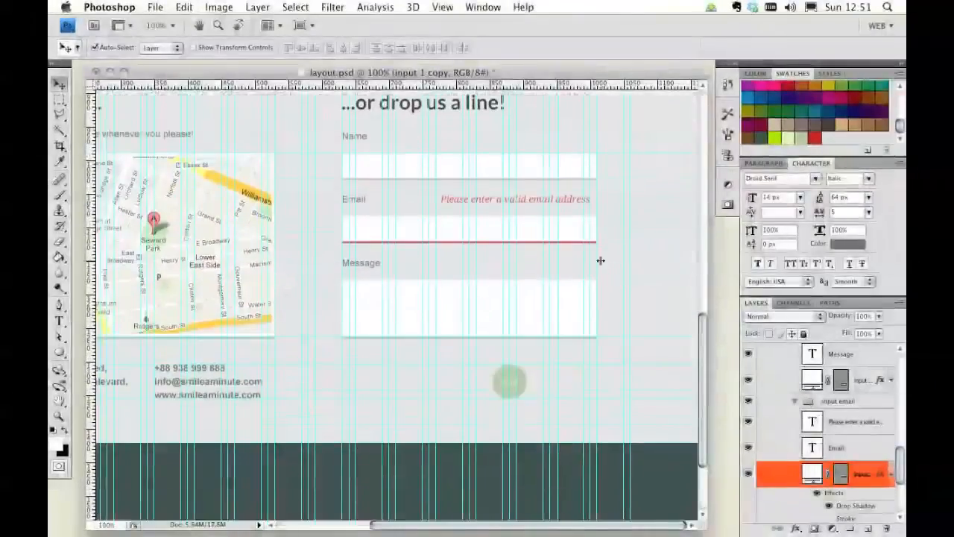
click(645, 259)
key(1)
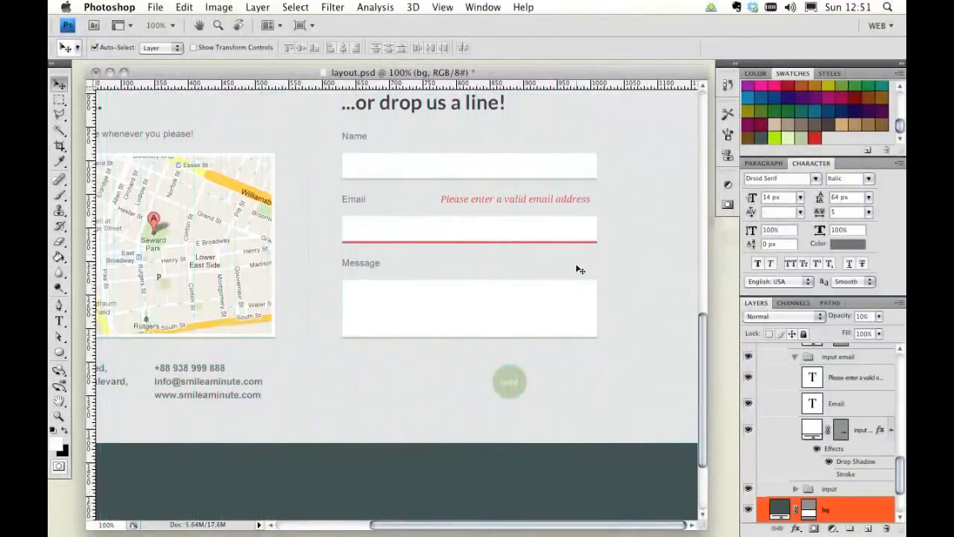
Step: Set the send button's label font size to 14 px
scroll(580, 269, up, 3)
scroll(502, 279, left, 3)
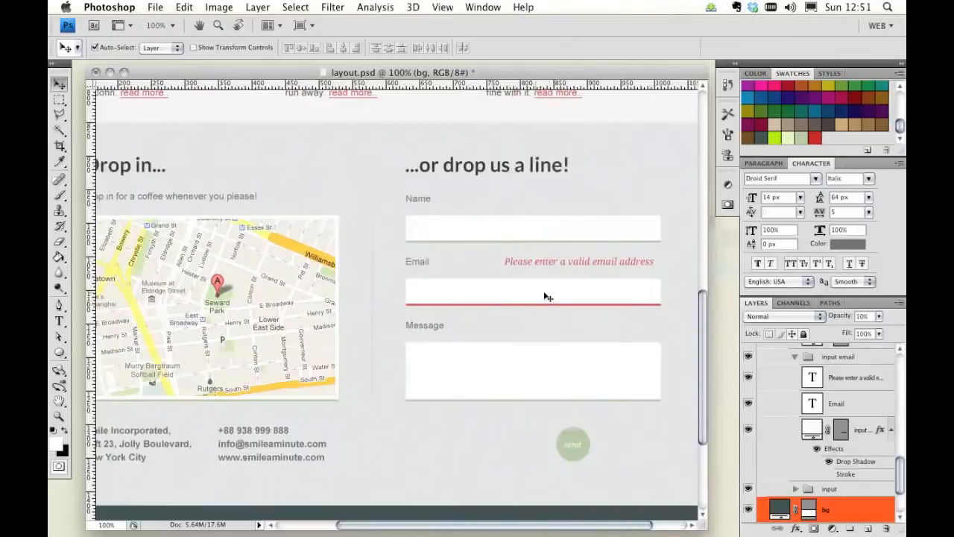
click(578, 448)
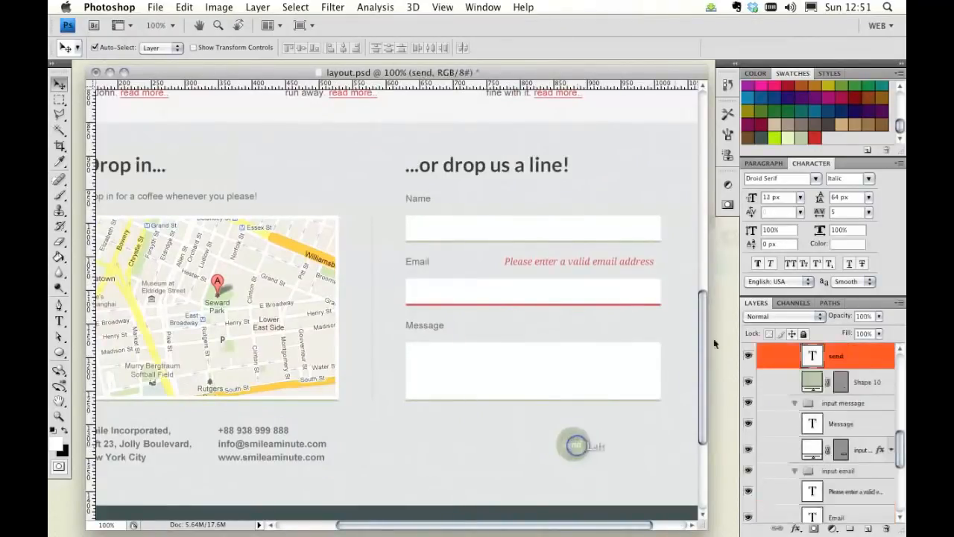
click(768, 197)
click(770, 198)
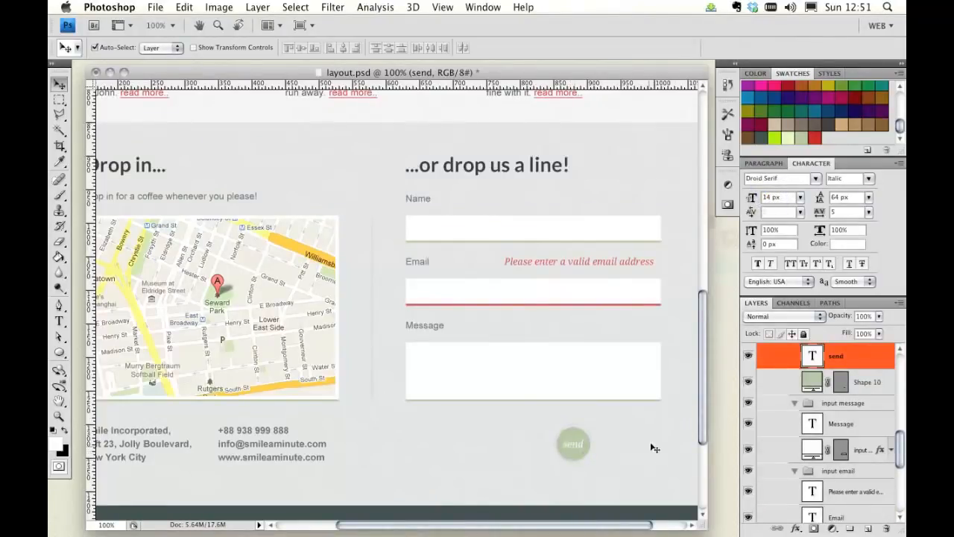
Step: Zoom out to review the whole page, save the layout document and close it
scroll(321, 351, up, 1)
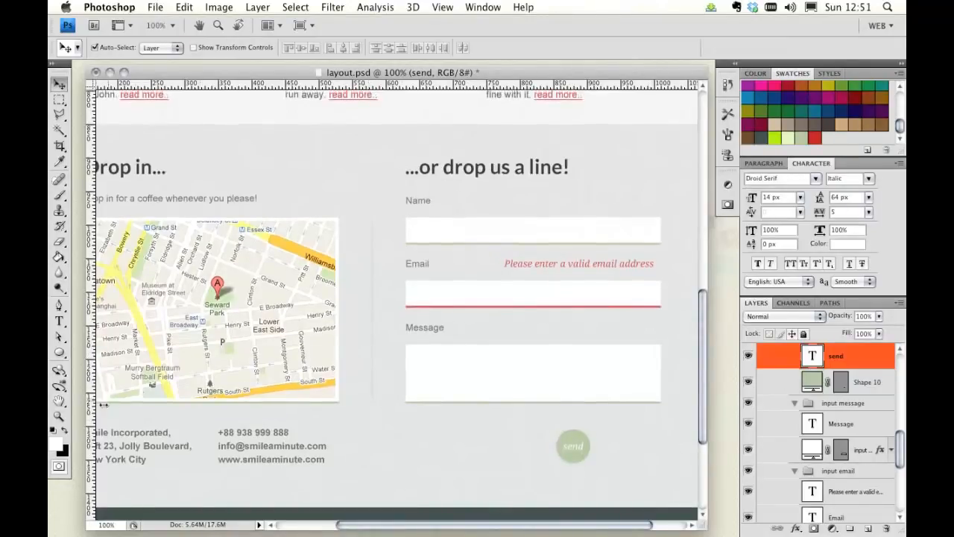
click(60, 416)
alt+click(377, 362)
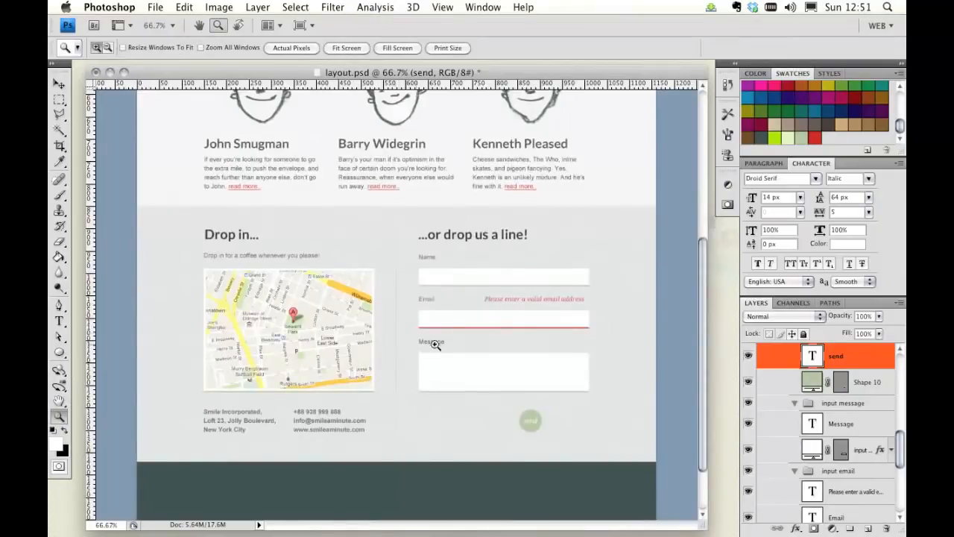
scroll(405, 342, down, 1)
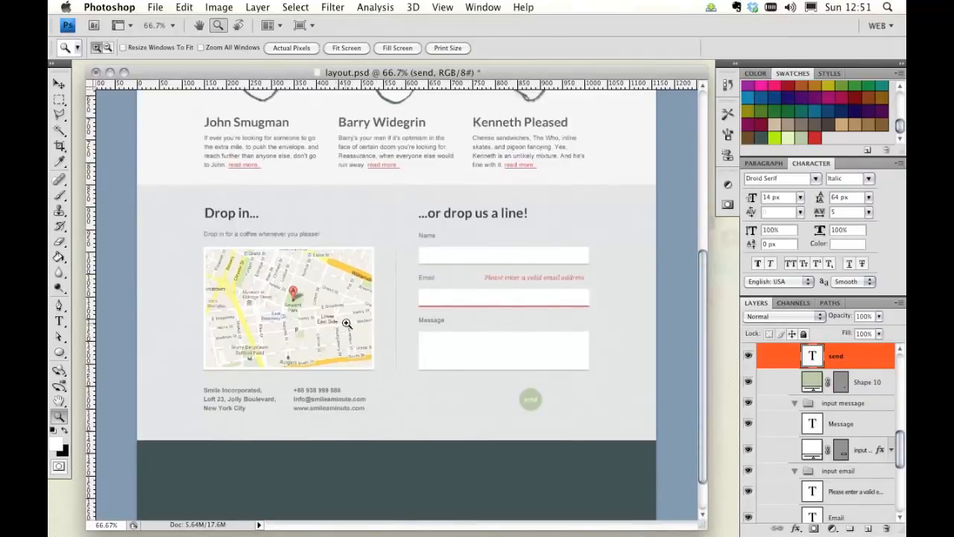
key(super+s)
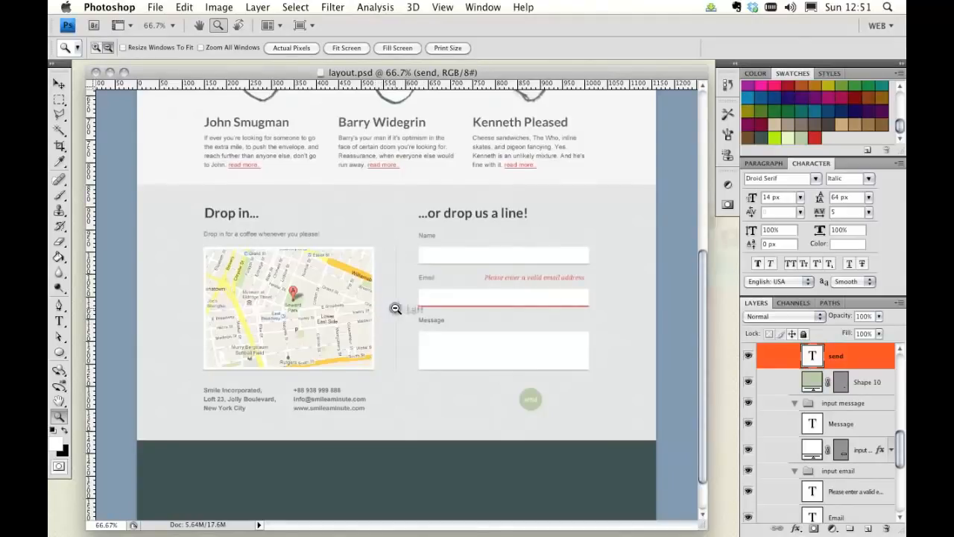
alt+click(396, 307)
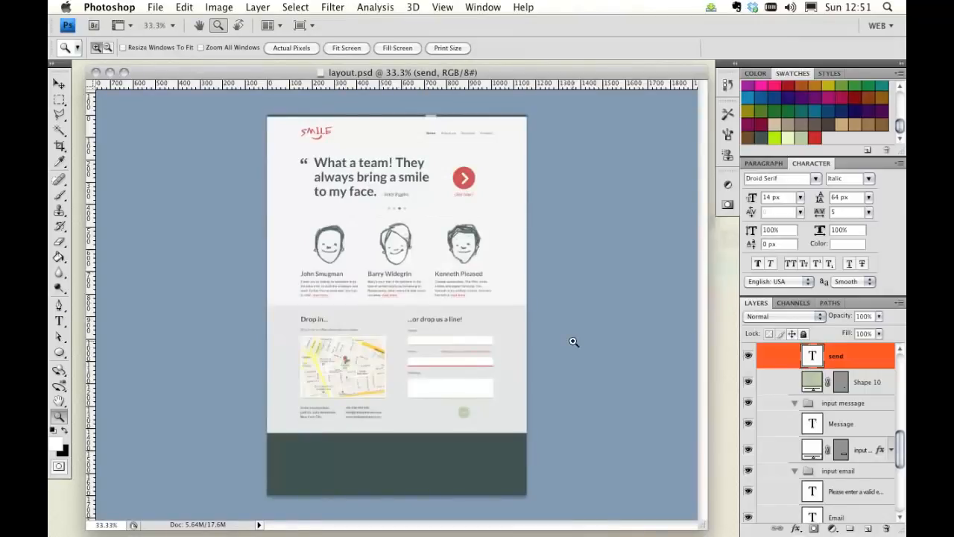
click(110, 75)
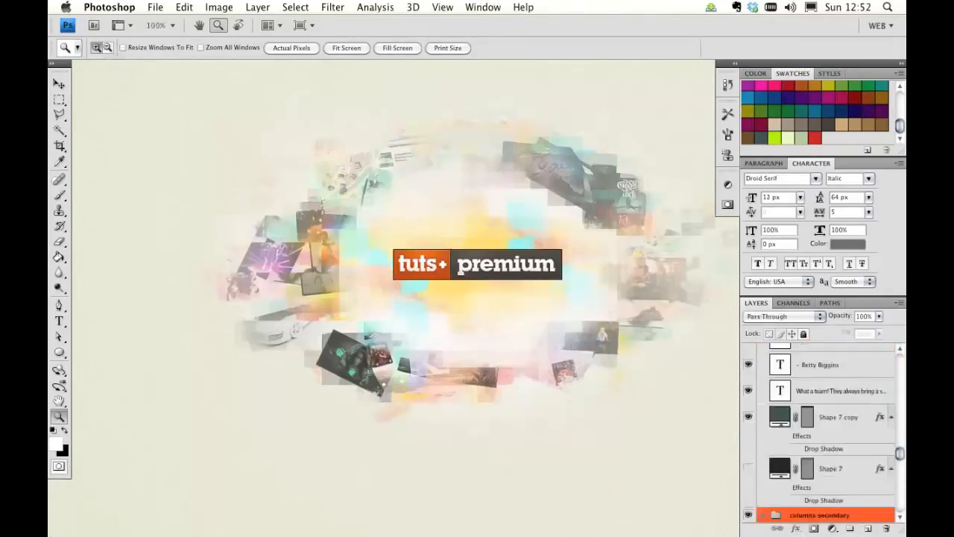
Step: Switch to the presentation and advance to the next slide
key(super+Tab)
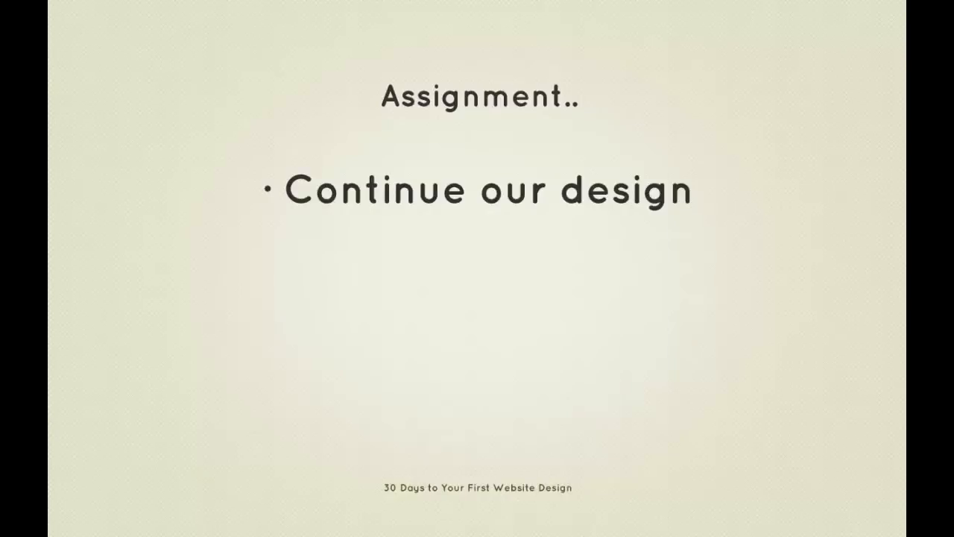
key(Right)
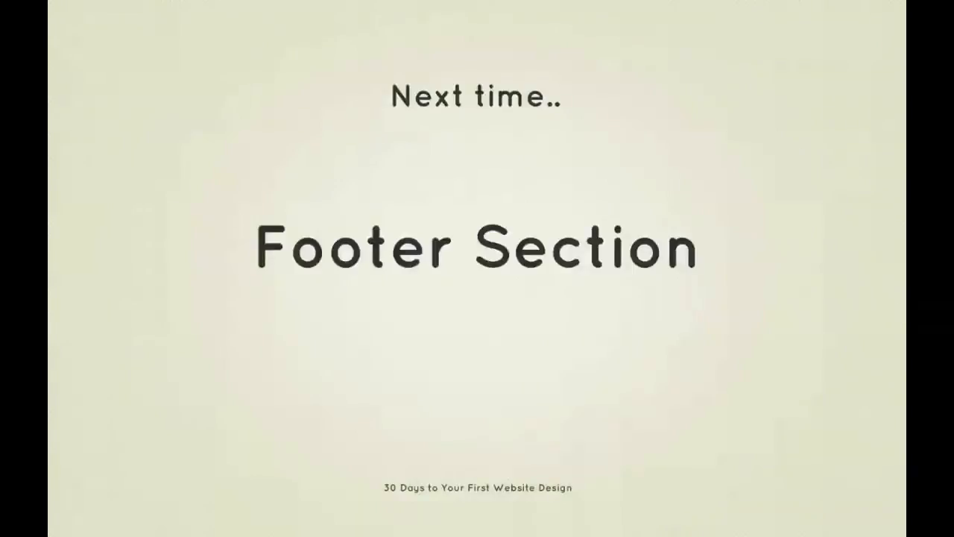
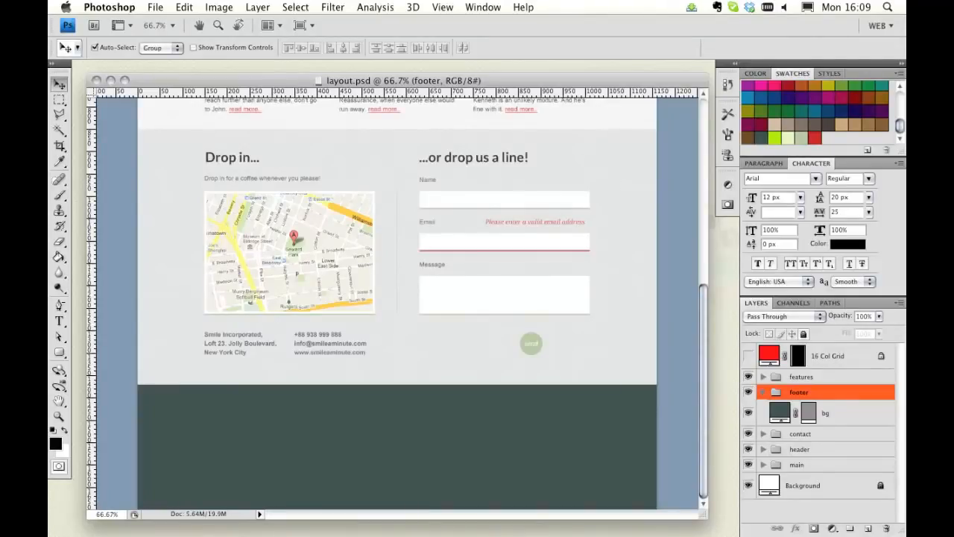
Step: Switch to the browser and view the Simple Social Icons PSD download page
key(super+Tab)
drag(502, 42, 472, 51)
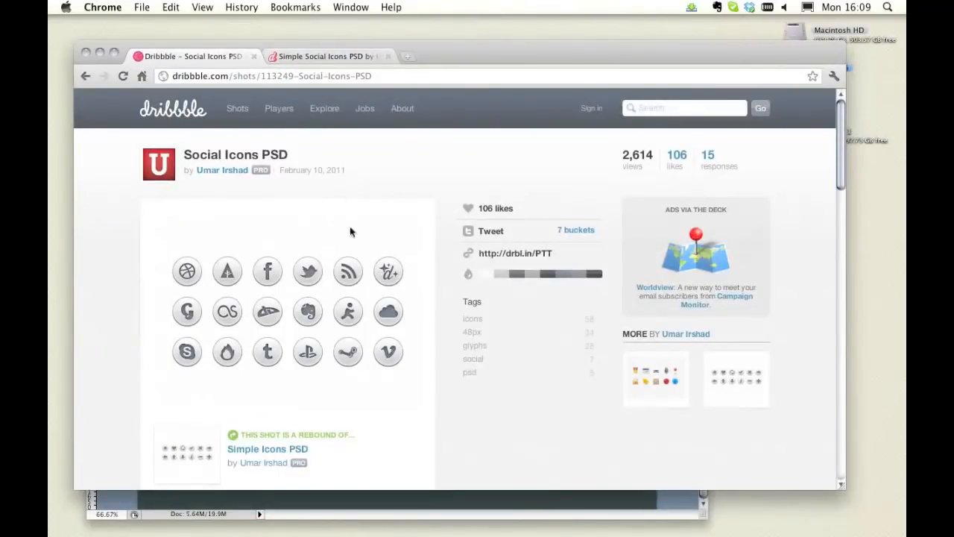
click(301, 59)
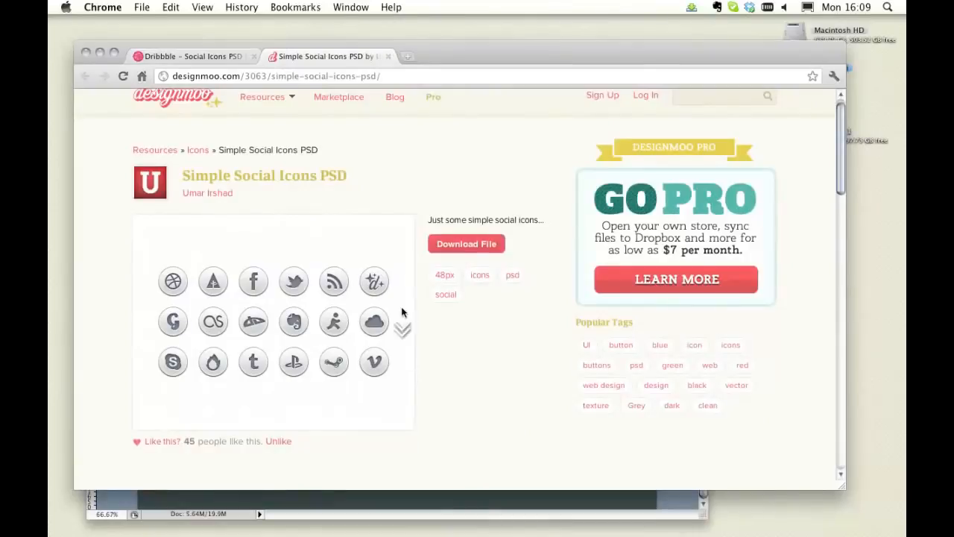
scroll(401, 317, down, 2)
Step: Open the downloaded Simple-Social-Icons.psd file in Photoshop
click(106, 54)
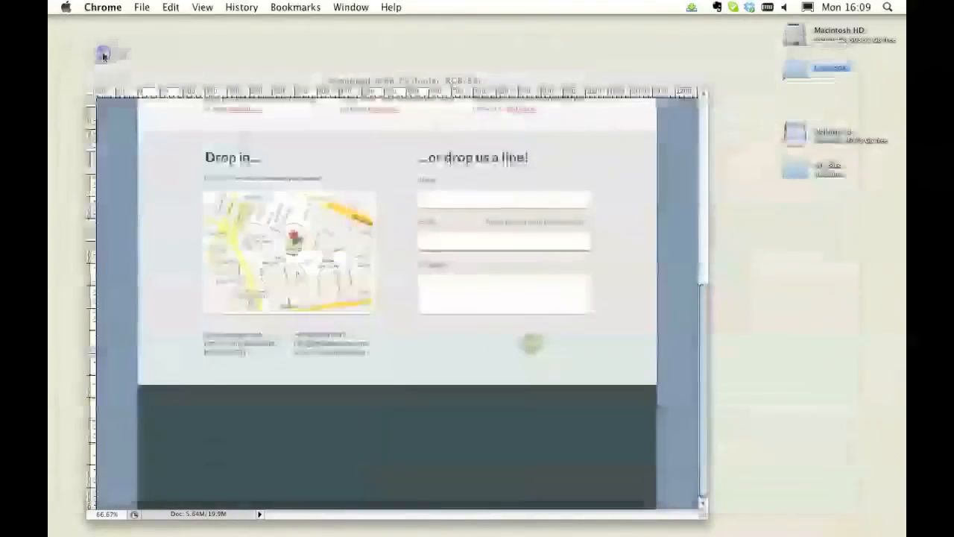
drag(0, 463, 290, 159)
click(289, 159)
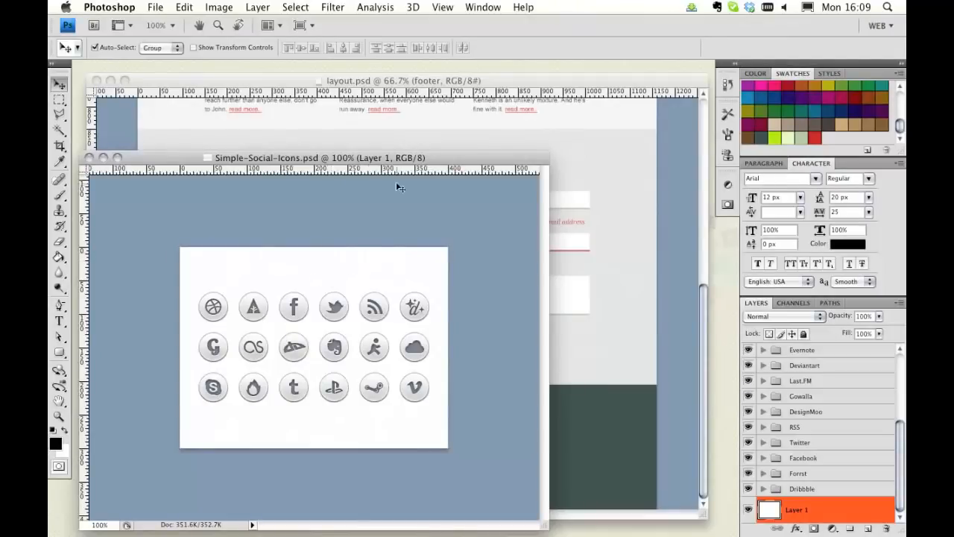
Step: Select the Facebook, Twitter and Skype icons and drag them into the layout's footer
drag(425, 154, 384, 152)
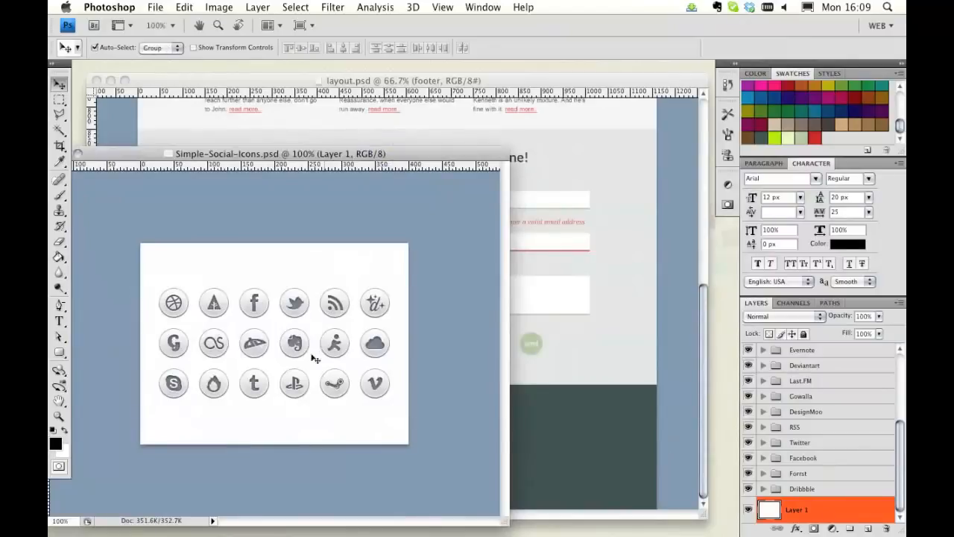
click(269, 309)
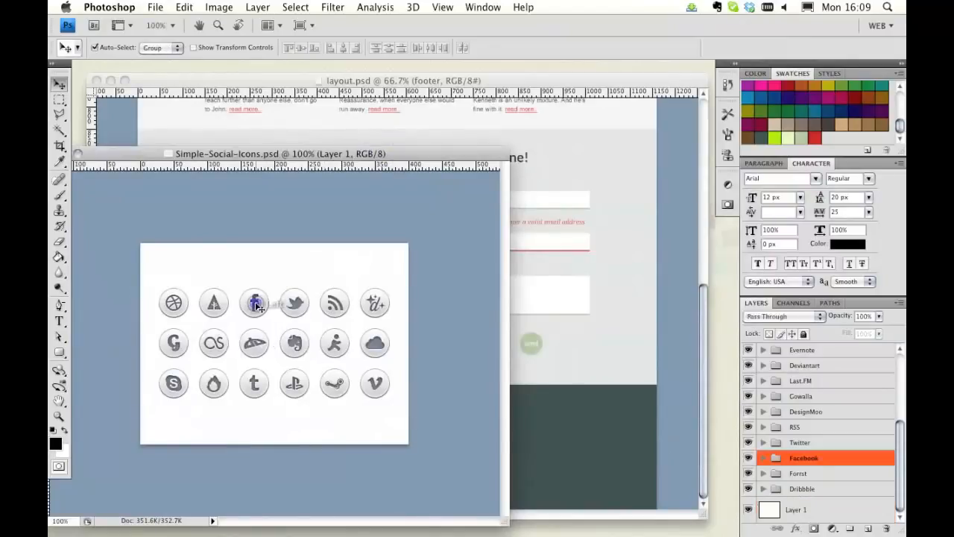
shift+click(299, 309)
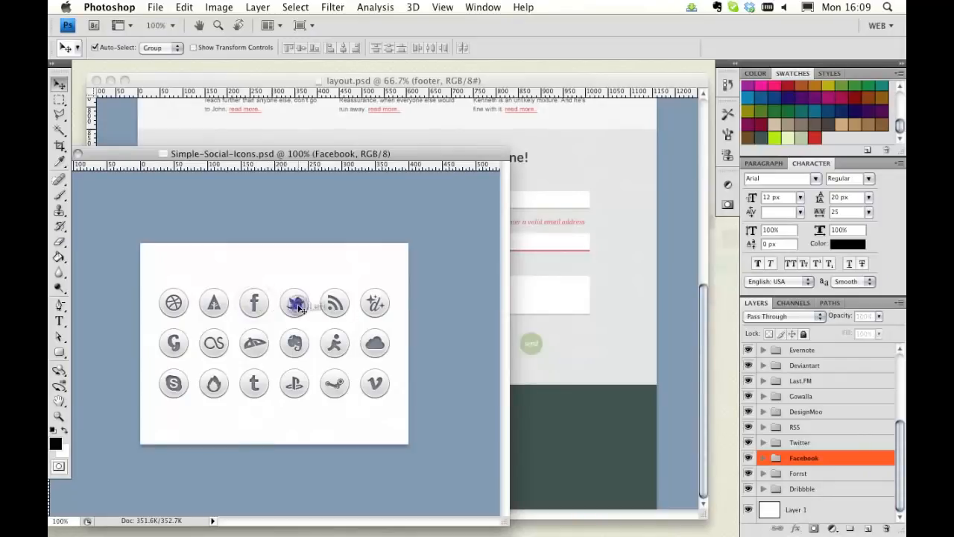
shift+click(174, 389)
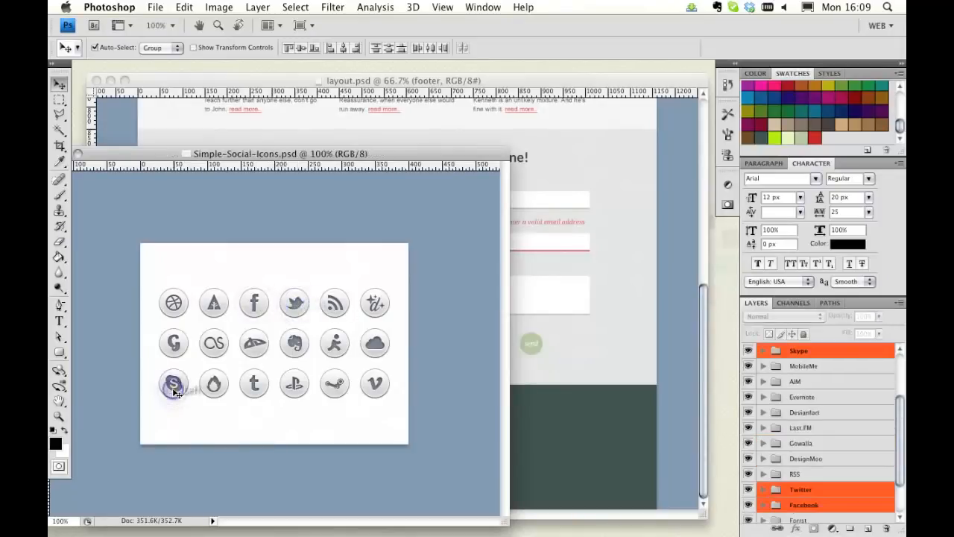
drag(297, 305, 595, 399)
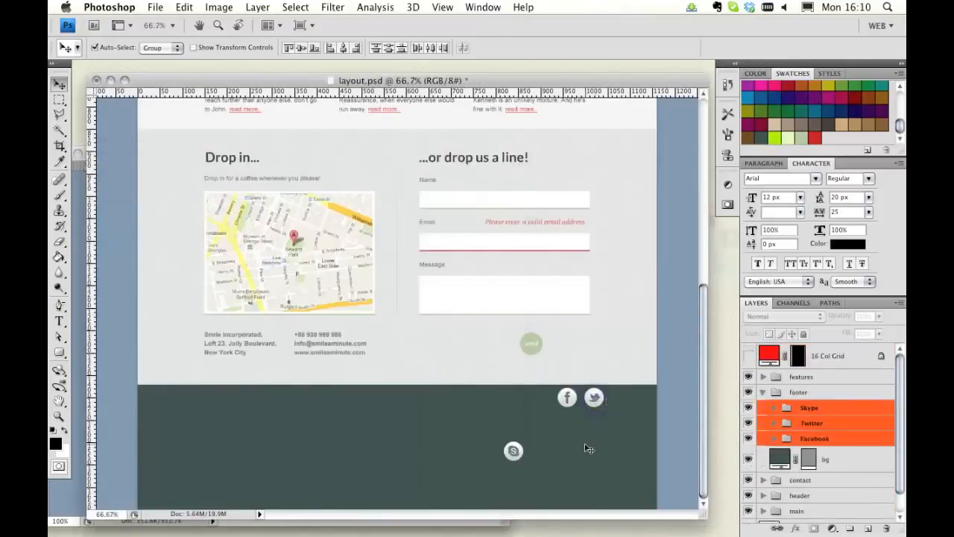
Step: Close the Simple-Social-Icons document and return to the layout
drag(179, 80, 219, 83)
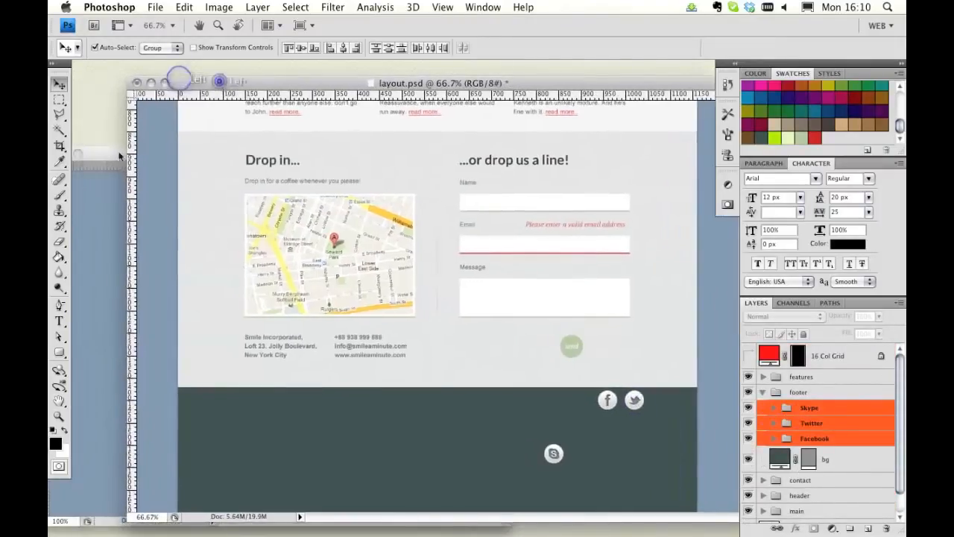
click(112, 154)
drag(121, 154, 255, 151)
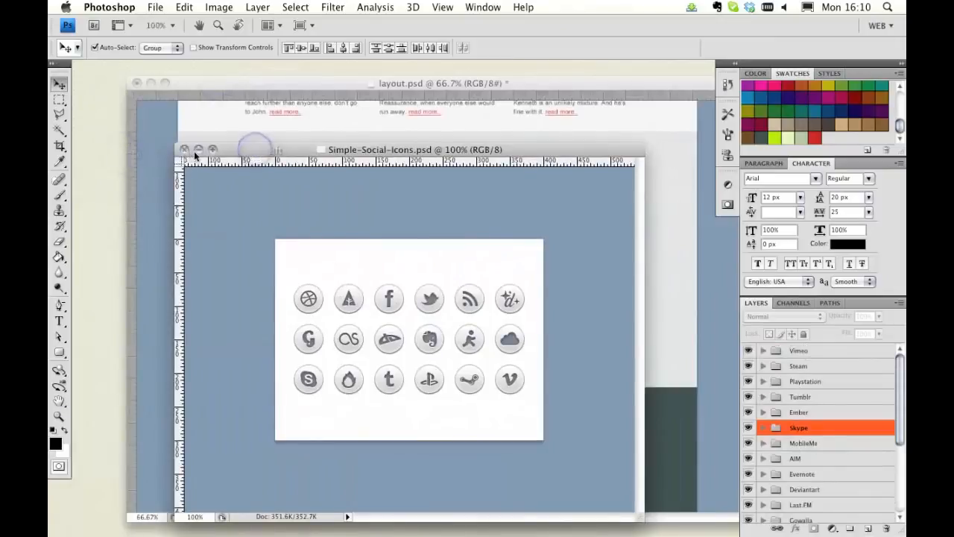
click(184, 149)
drag(218, 83, 185, 79)
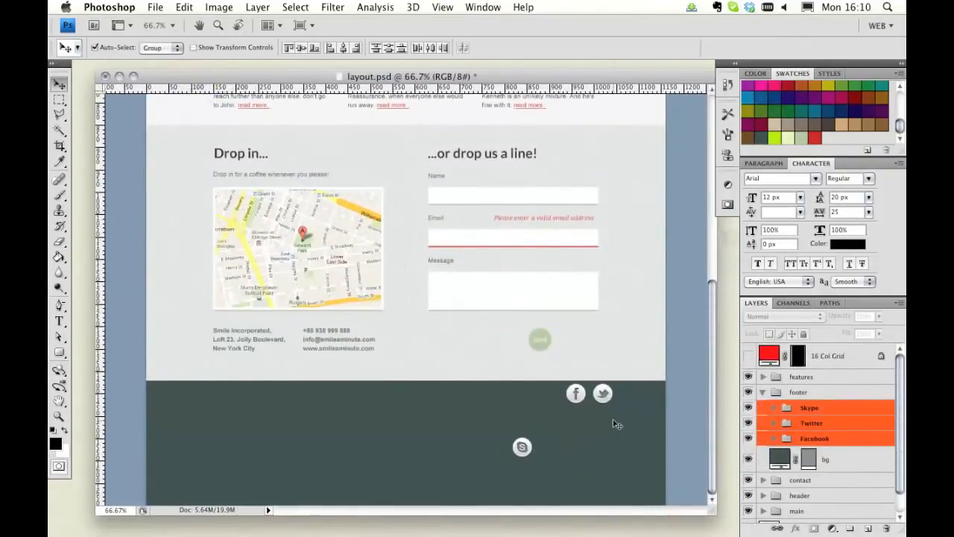
Step: Show the guides and expand the Skype, Twitter and Facebook icon groups in the footer
key(super+semicolon)
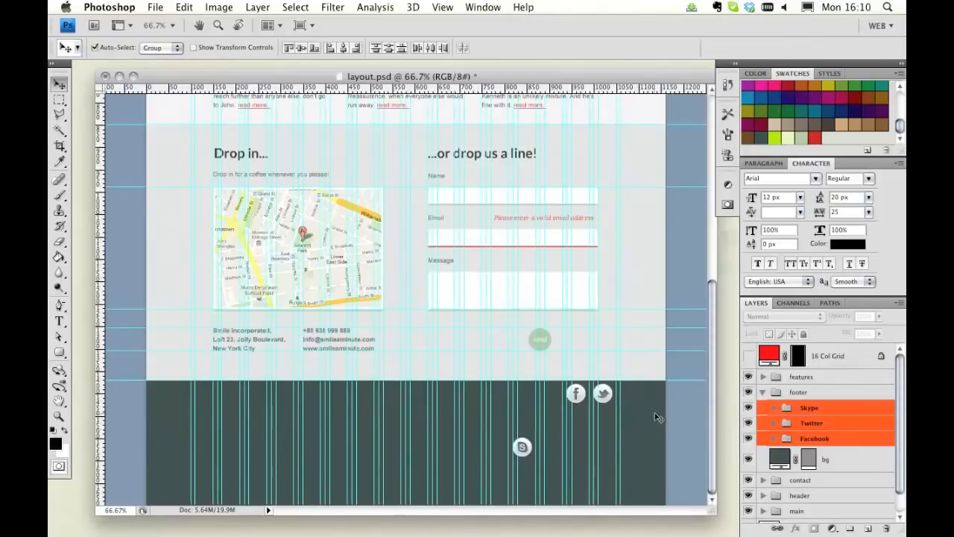
click(676, 420)
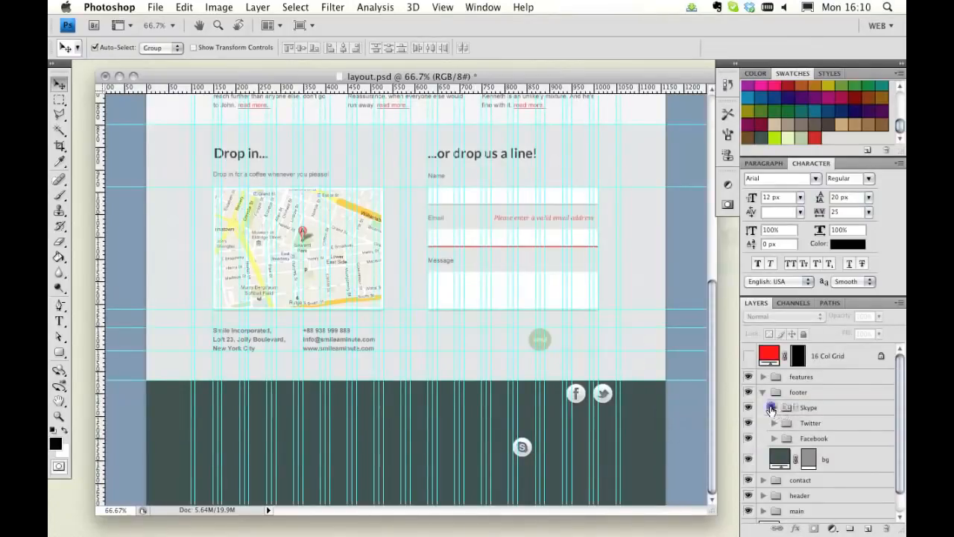
click(773, 407)
scroll(835, 429, down, 2)
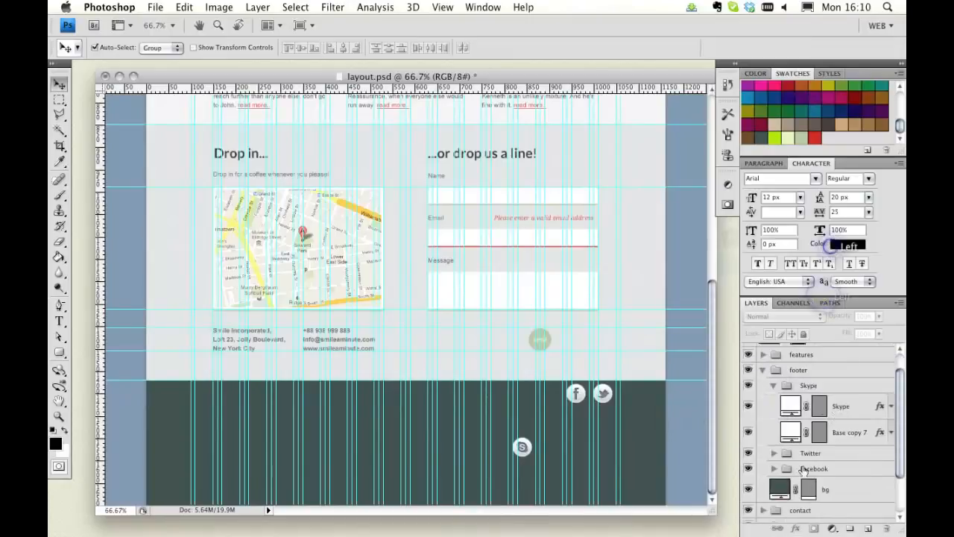
click(774, 452)
scroll(775, 466, down, 2)
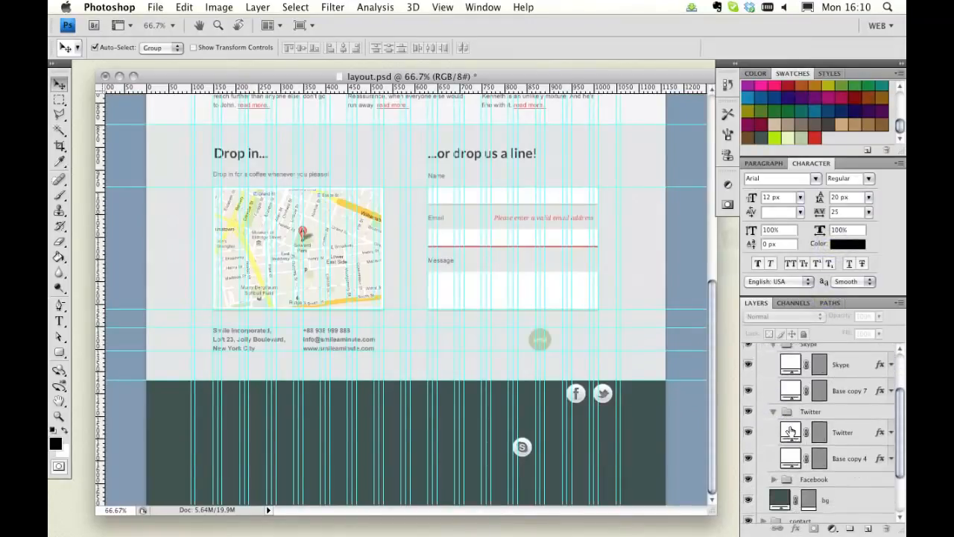
click(774, 485)
Step: Select all six icon layers in the three groups and clear their layer styles
click(841, 367)
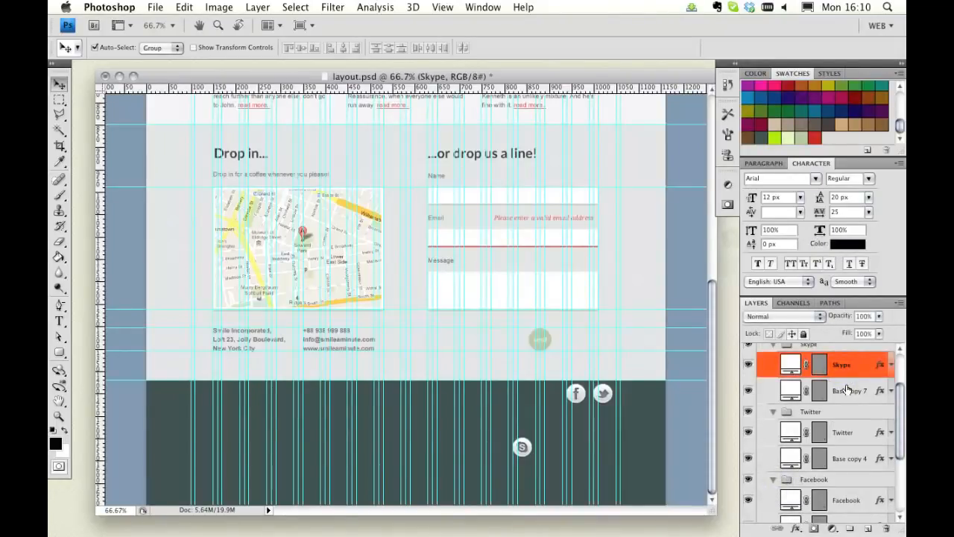
super+click(847, 389)
super+click(850, 433)
super+click(857, 451)
super+click(856, 501)
scroll(854, 462, down, 4)
super+click(851, 434)
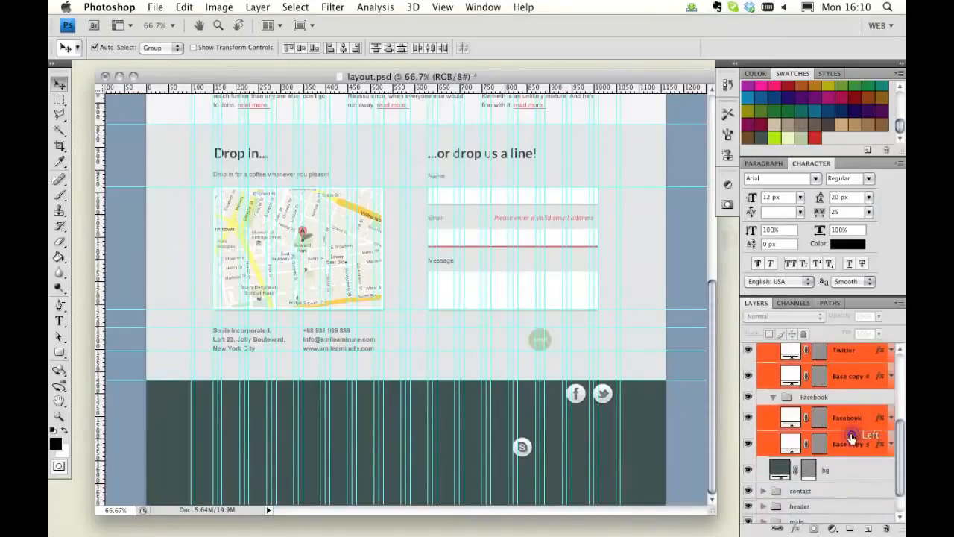
right_click(854, 415)
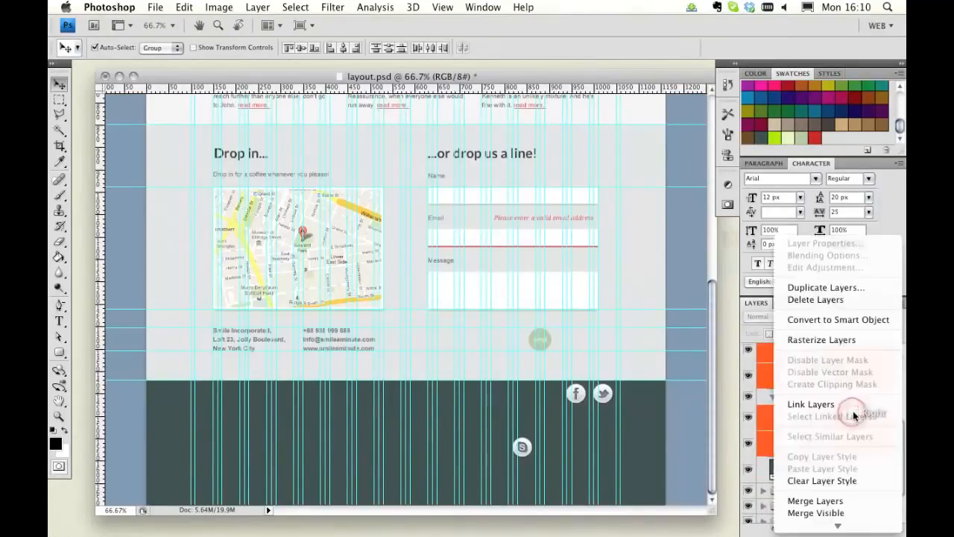
click(823, 480)
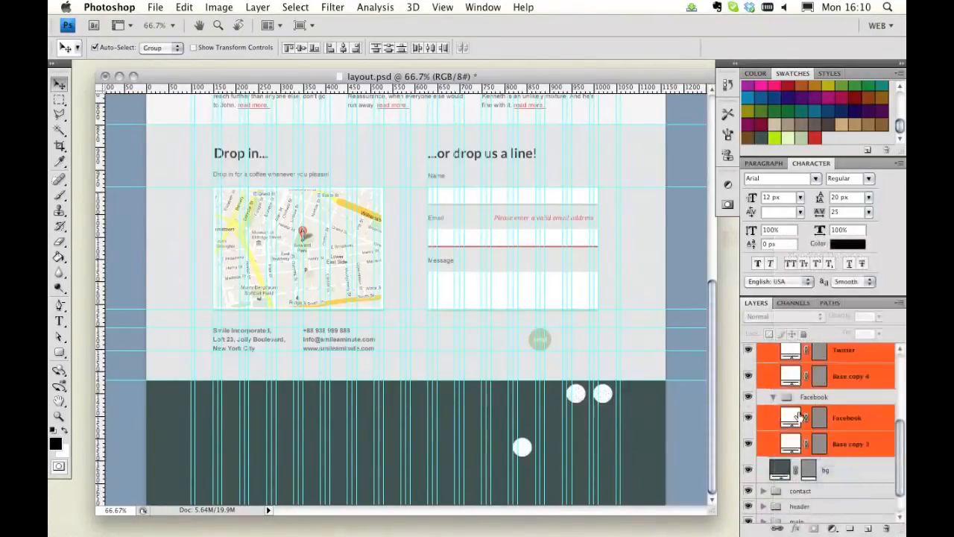
Step: Fill the Skype icon's base layer with the light green acbd9d
scroll(850, 384, up, 5)
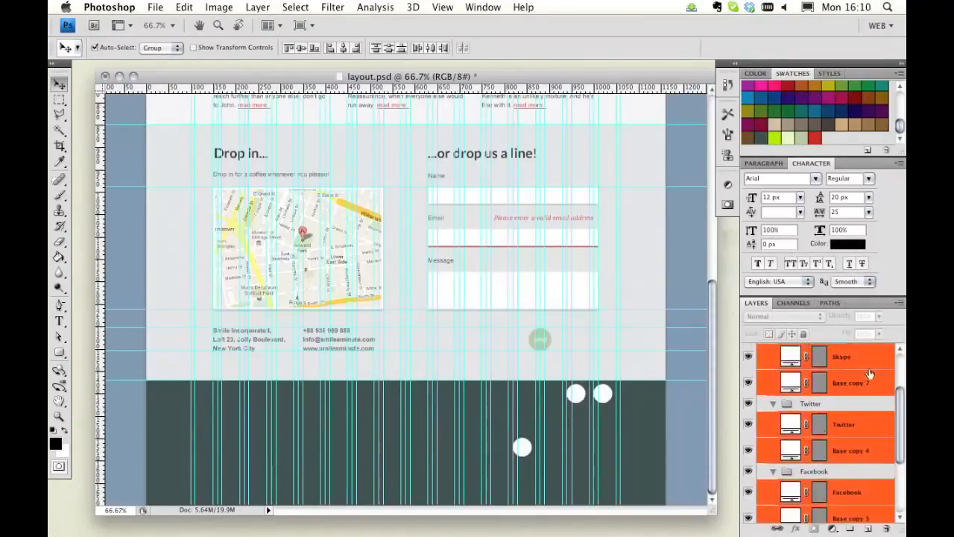
click(870, 365)
scroll(854, 390, up, 1)
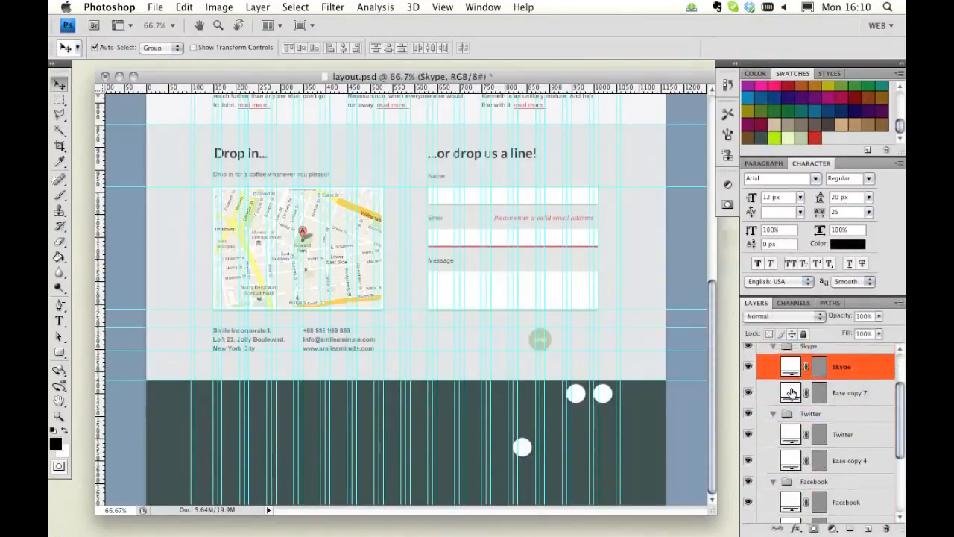
double_click(792, 393)
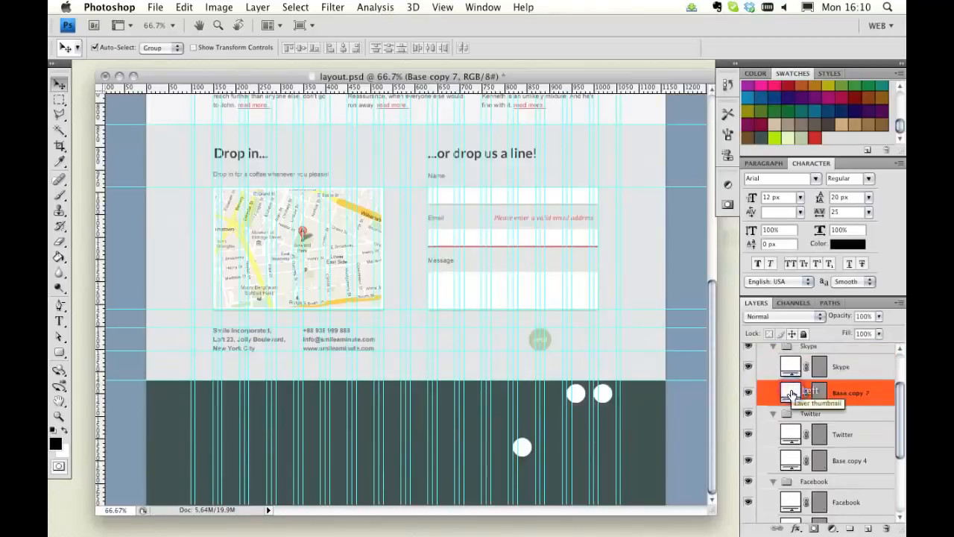
drag(624, 172, 250, 102)
click(803, 138)
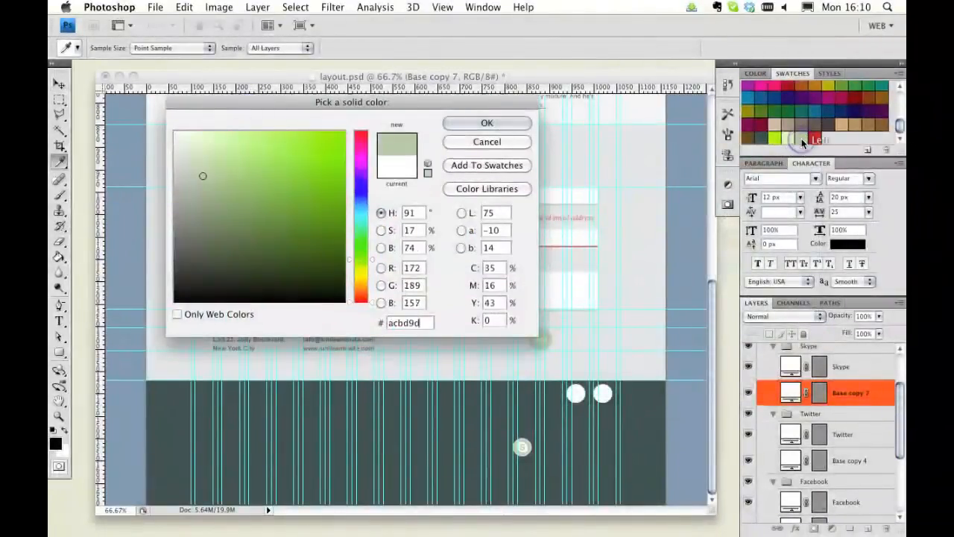
click(472, 124)
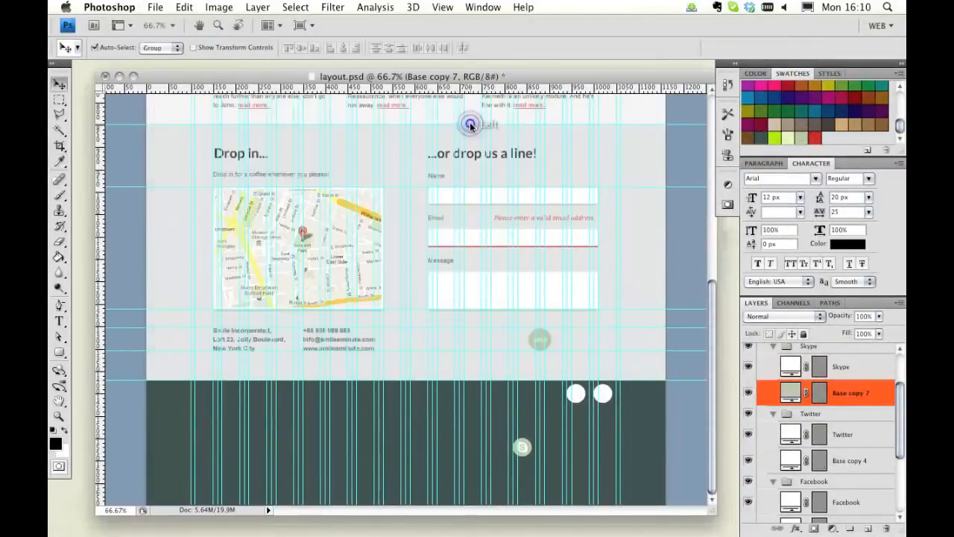
Step: Fill the Twitter icon's base layer with the same light green acbd9d
click(792, 461)
double_click(791, 460)
click(805, 137)
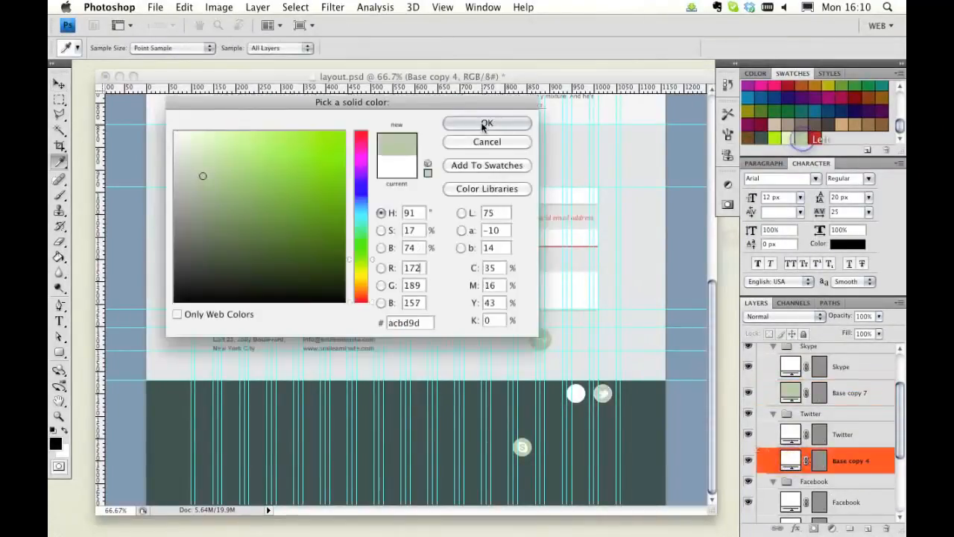
click(481, 123)
Step: Fill the Facebook icon's base layer with the same light green
scroll(790, 492, down, 2)
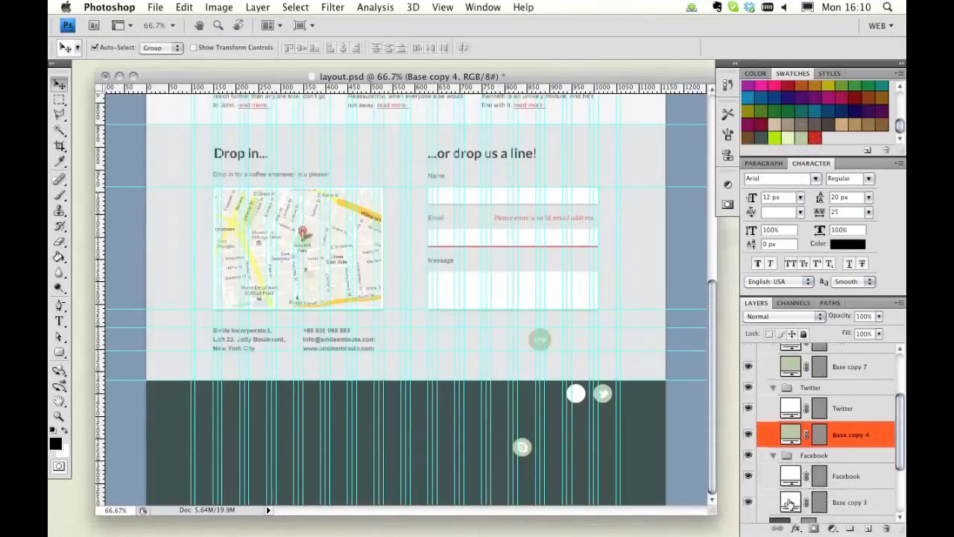
double_click(787, 503)
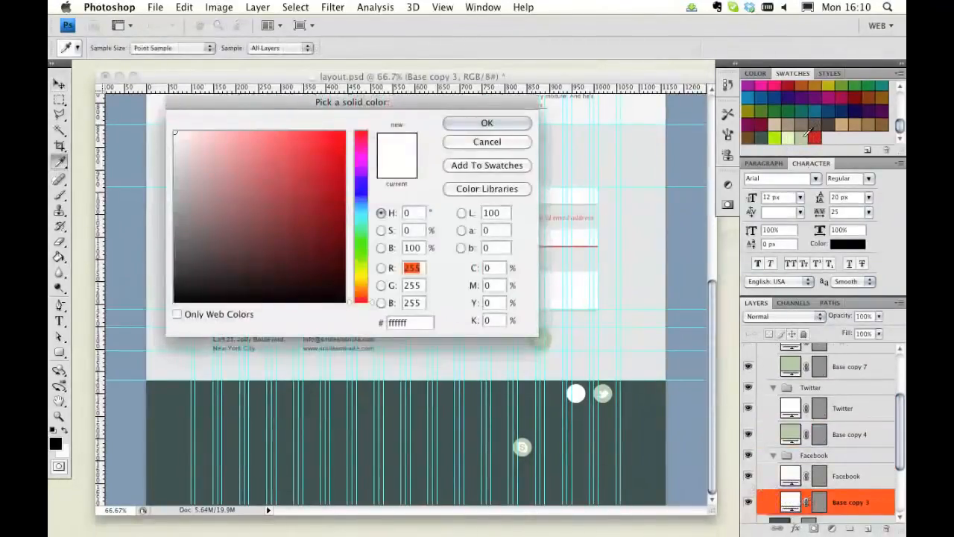
click(804, 138)
click(487, 122)
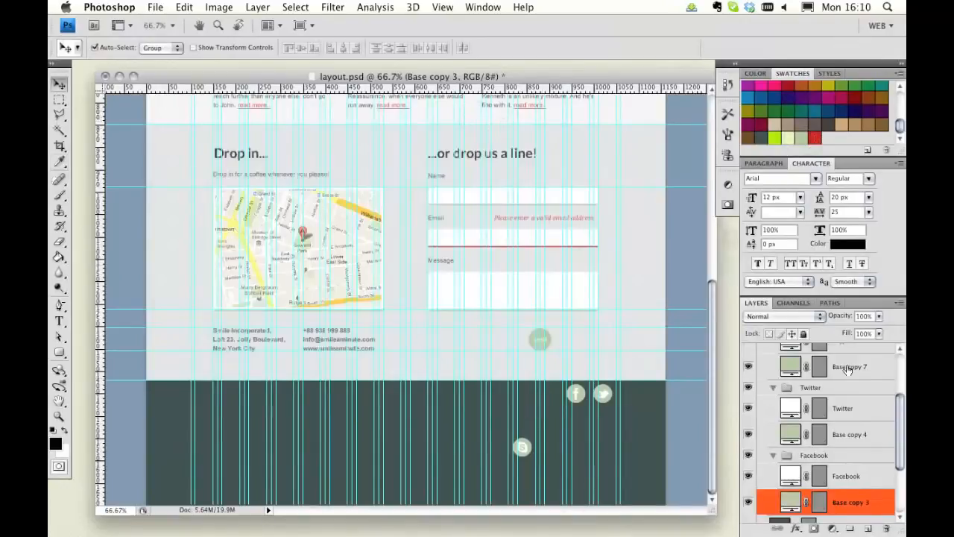
Step: Fill the Skype glyph layer with the footer's dark background colour
scroll(849, 370, up, 1)
scroll(848, 370, up, 2)
double_click(790, 368)
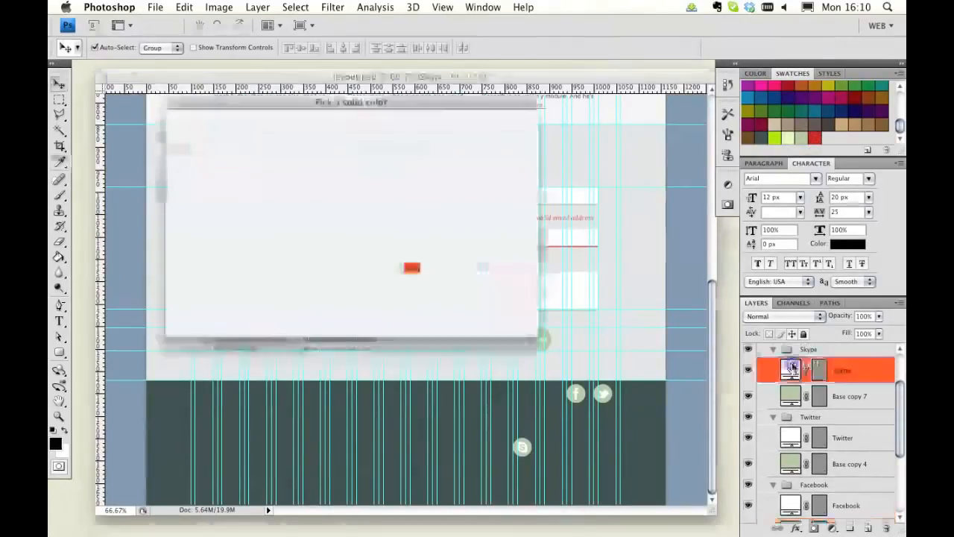
click(660, 410)
click(466, 121)
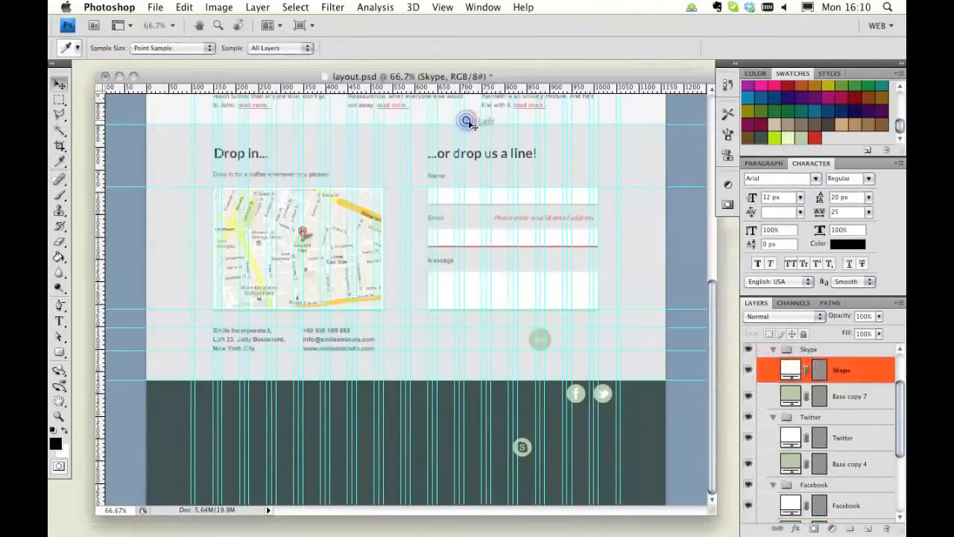
Step: Fill the Twitter glyph layer with the dark footer colour 2d403e
double_click(790, 437)
click(650, 425)
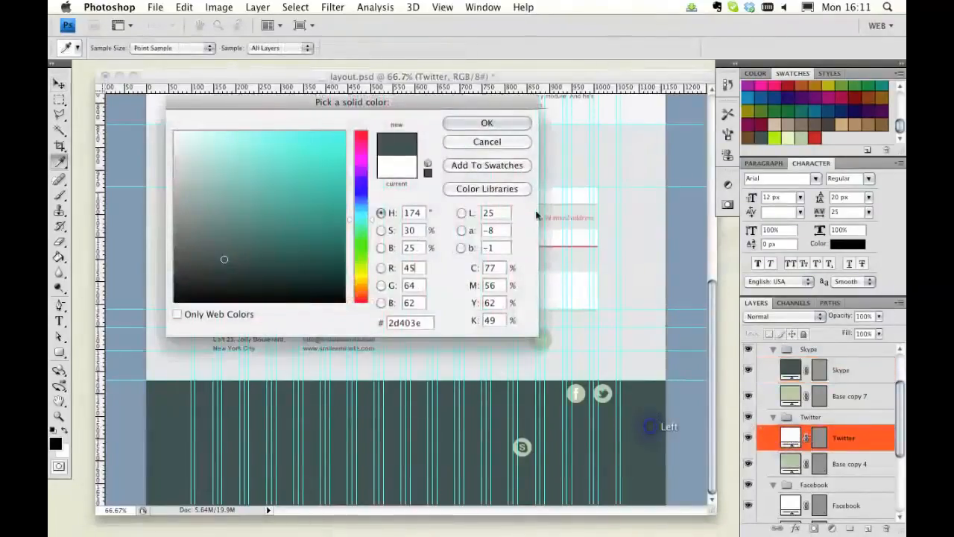
click(468, 123)
Step: Fill the Facebook glyph layer with the dark footer colour 2d403e
key(v)
right_click(791, 504)
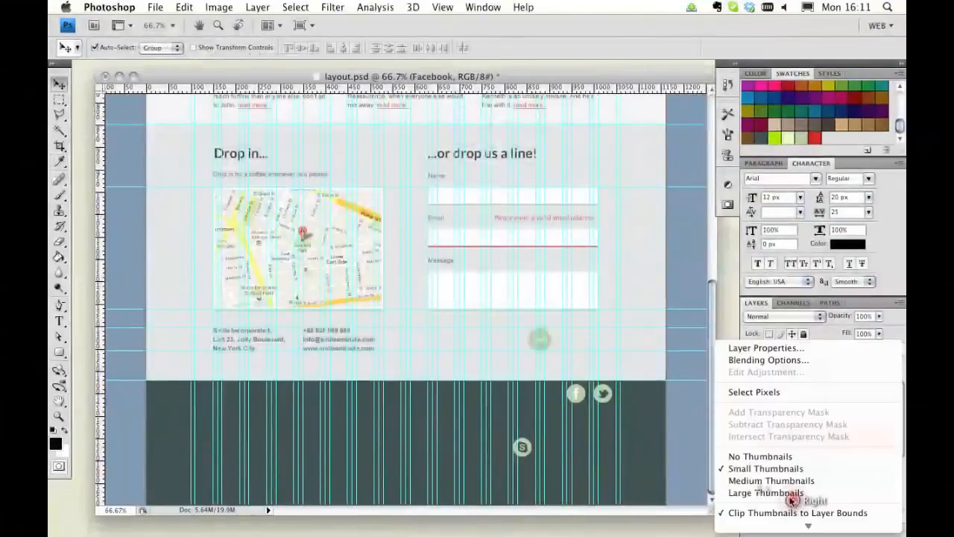
click(656, 398)
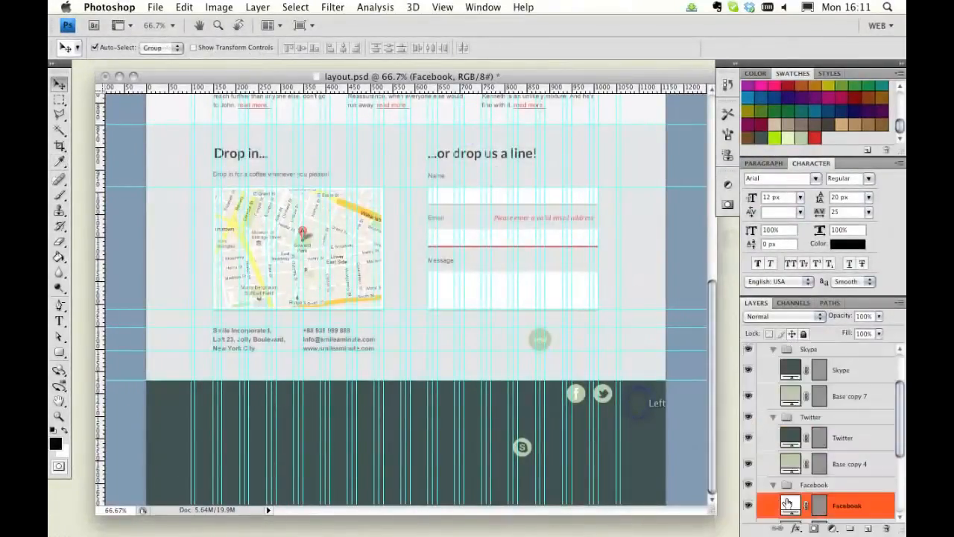
double_click(788, 503)
click(655, 426)
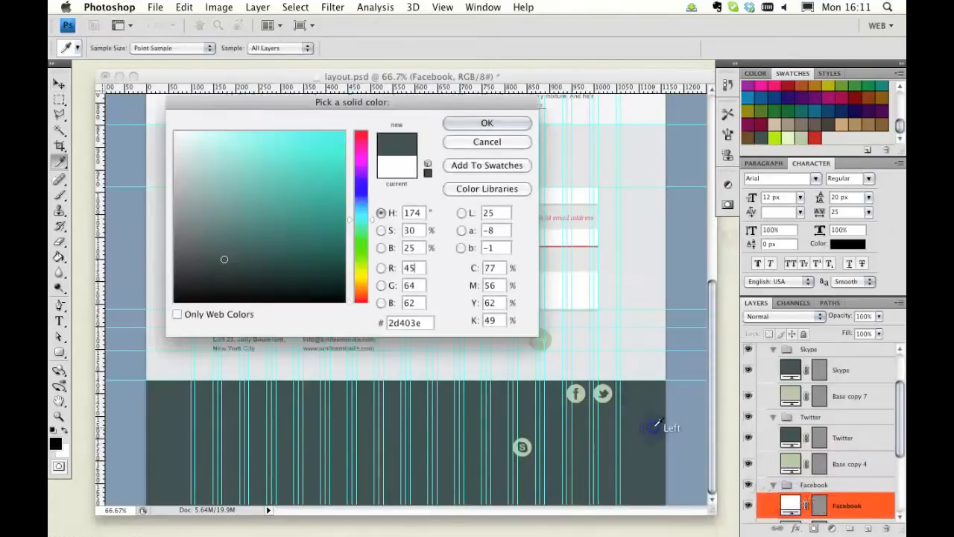
click(481, 123)
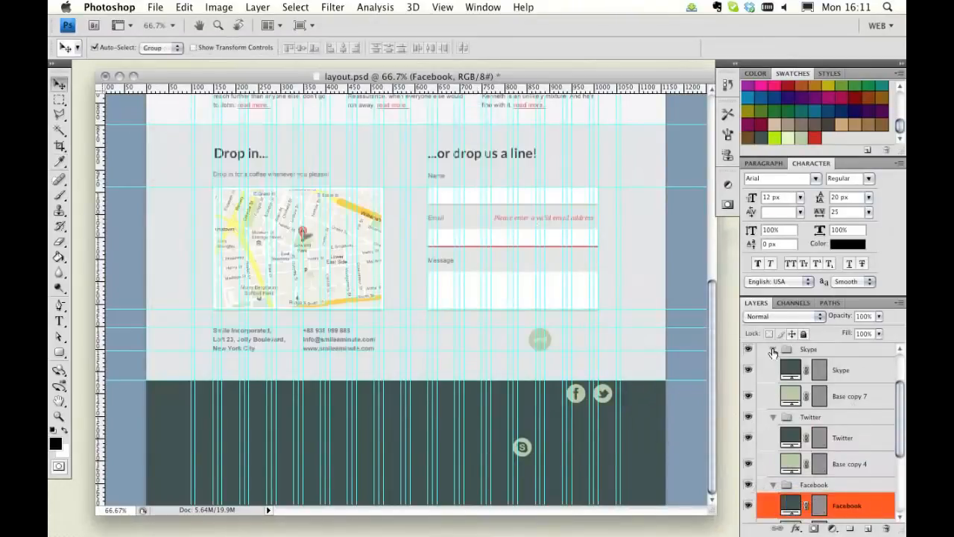
Step: Collapse the Skype, Twitter and Facebook layer groups and turn off the Move tool's auto-select
click(773, 349)
click(774, 363)
click(773, 380)
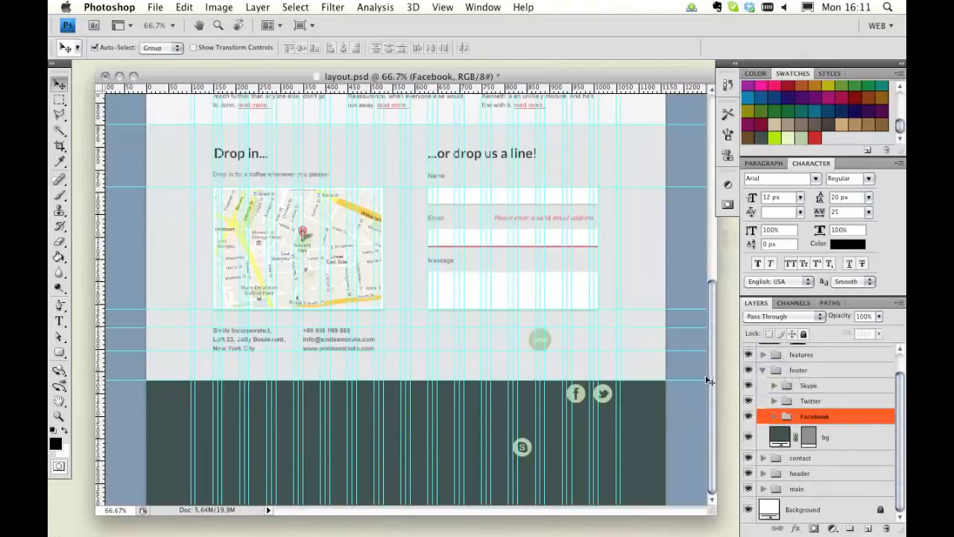
click(94, 47)
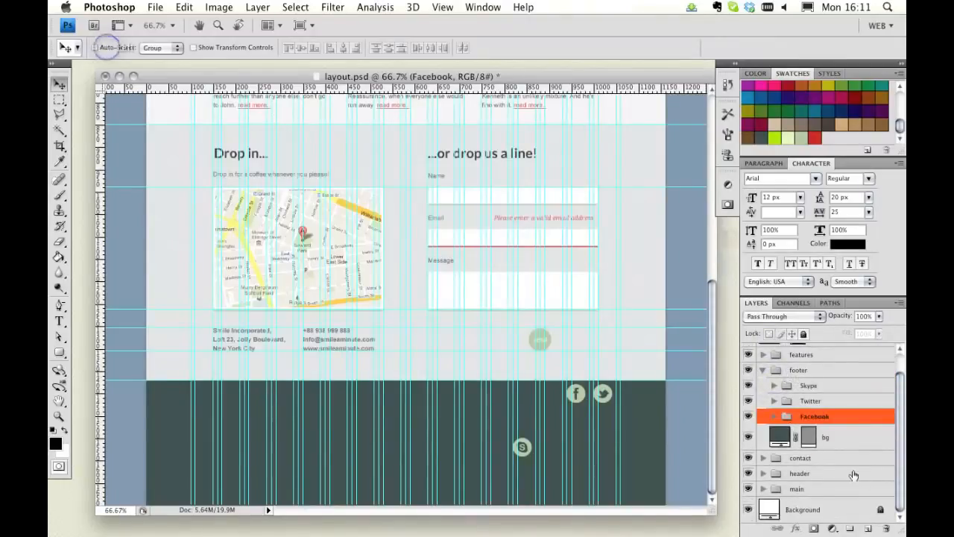
Step: Arrange the Skype, Facebook and Twitter icons side by side in one row in the footer, Skype first
click(787, 385)
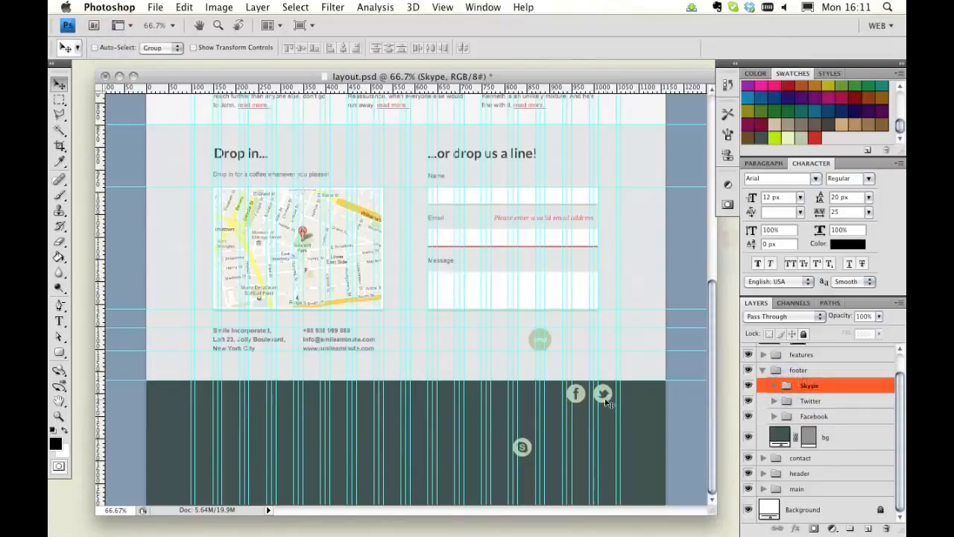
drag(521, 446, 526, 405)
click(814, 416)
drag(582, 397, 557, 408)
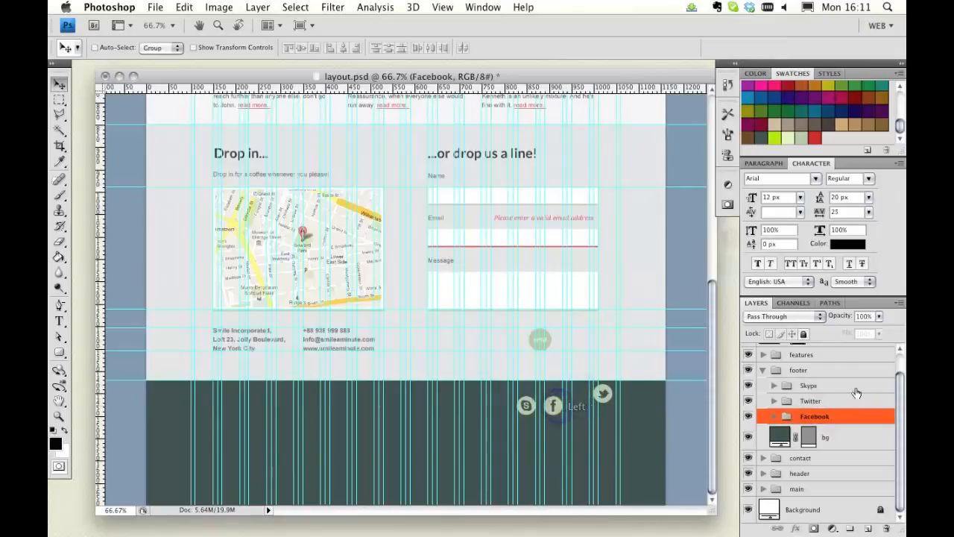
click(851, 401)
drag(610, 403, 589, 416)
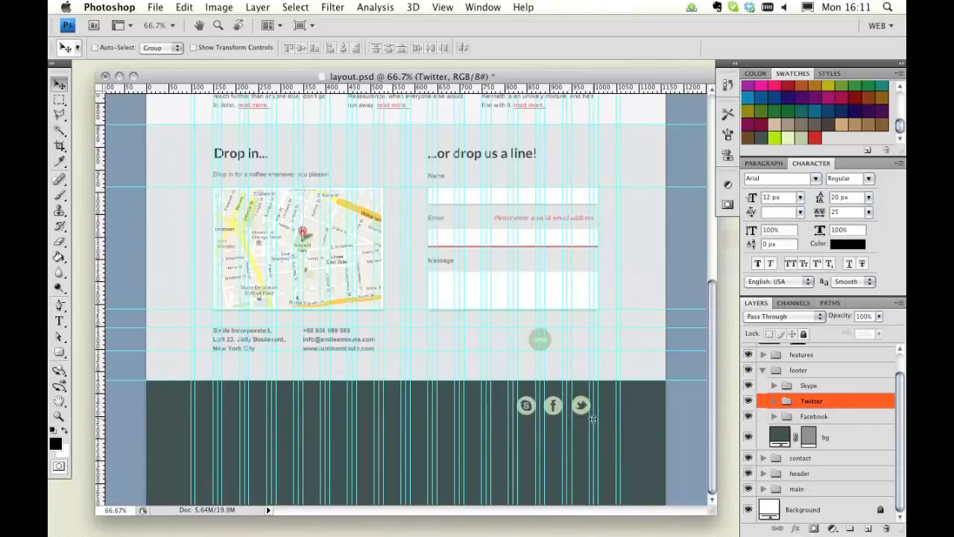
Step: Zoom in on the footer icons and scale the Skype icon down to about 95.6%
double_click(59, 416)
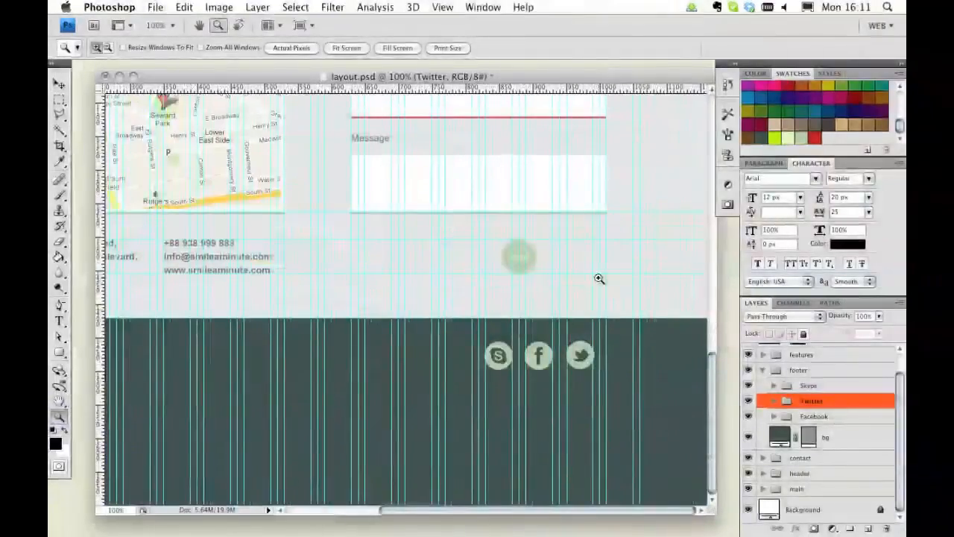
drag(429, 301, 634, 413)
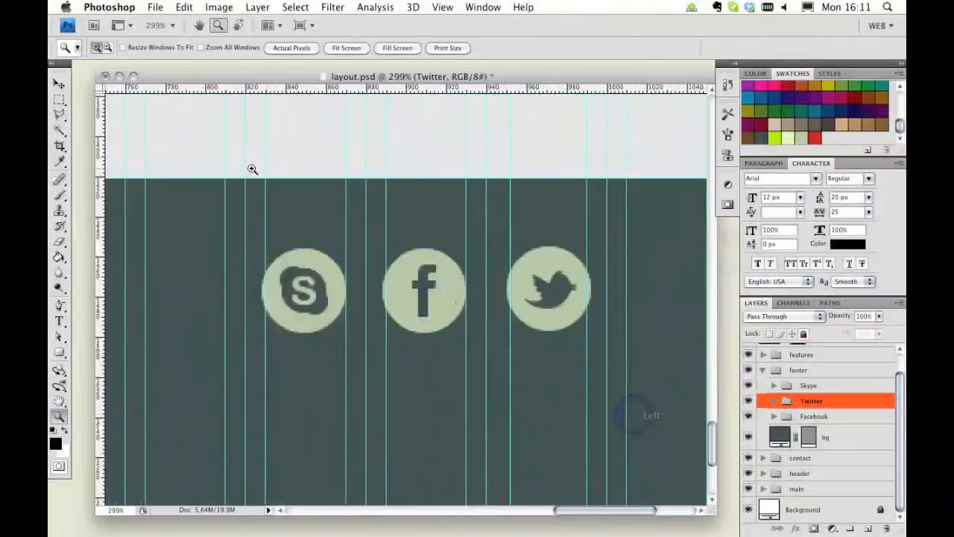
click(59, 83)
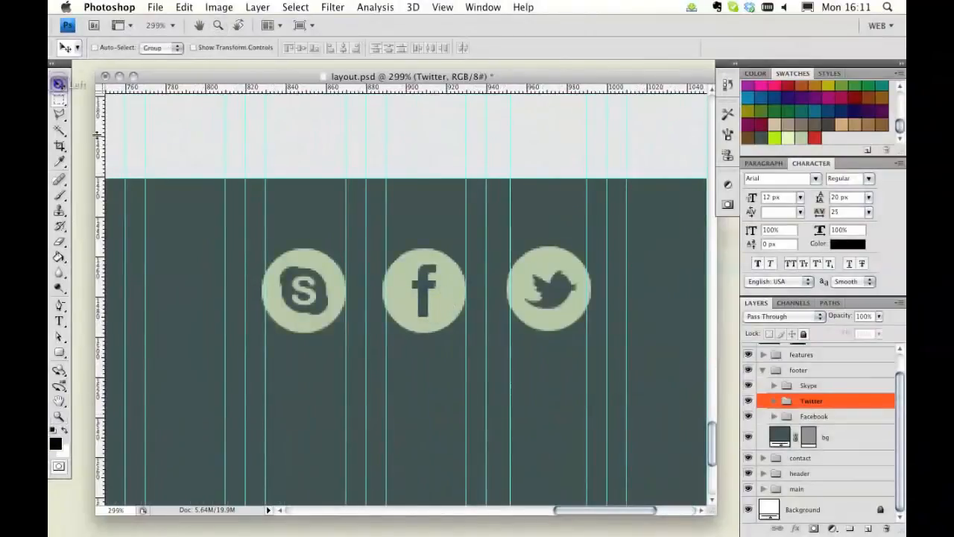
click(811, 386)
key(super+t)
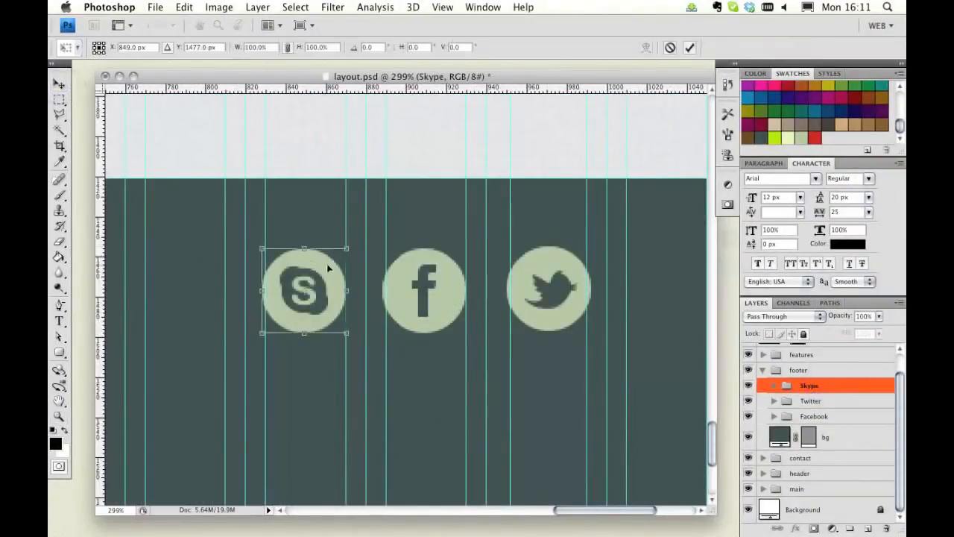
drag(262, 249, 263, 252)
drag(264, 251, 266, 253)
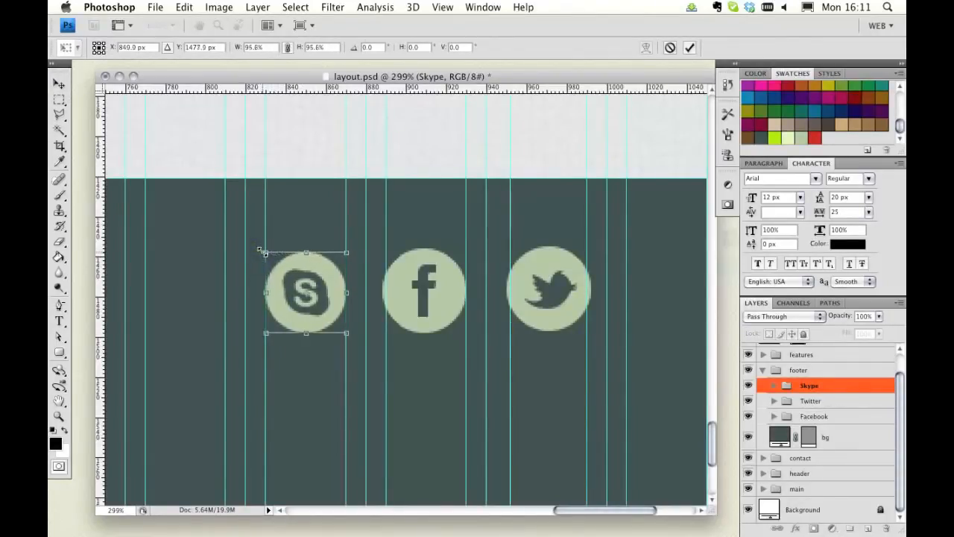
double_click(299, 252)
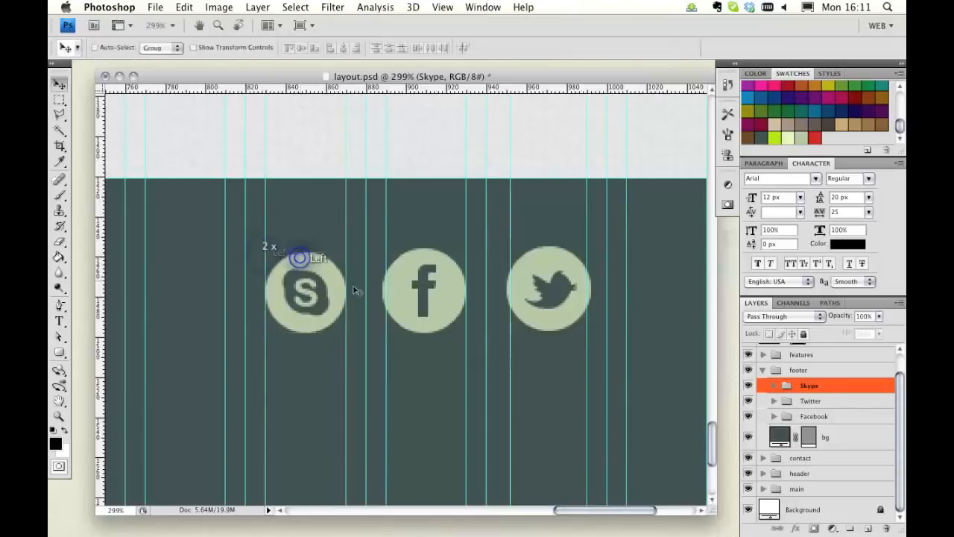
Step: Scale the Facebook icon down to about 94.8%
click(842, 416)
key(super+t)
drag(383, 249, 387, 252)
drag(467, 333, 465, 334)
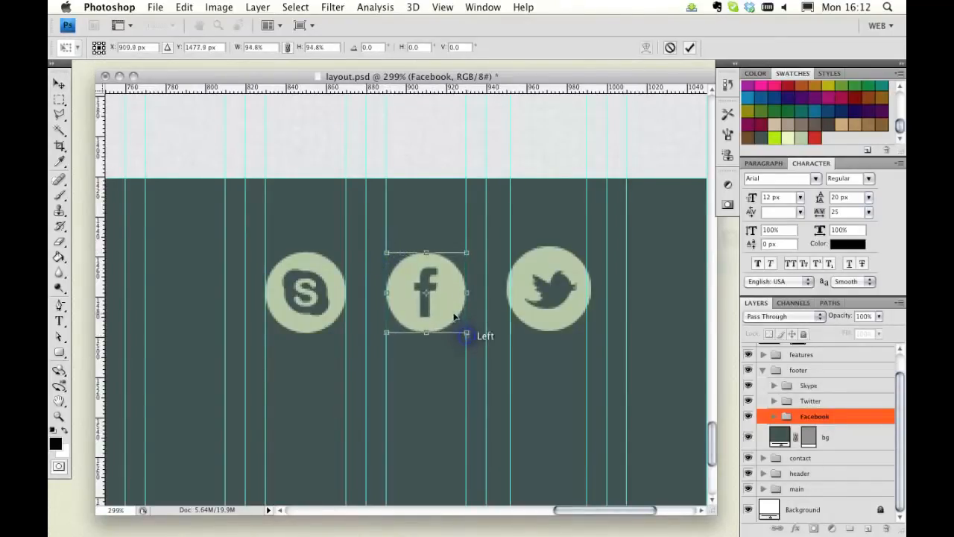
key(Return)
Step: Scale the Twitter icon down slightly to match the other icons
click(844, 402)
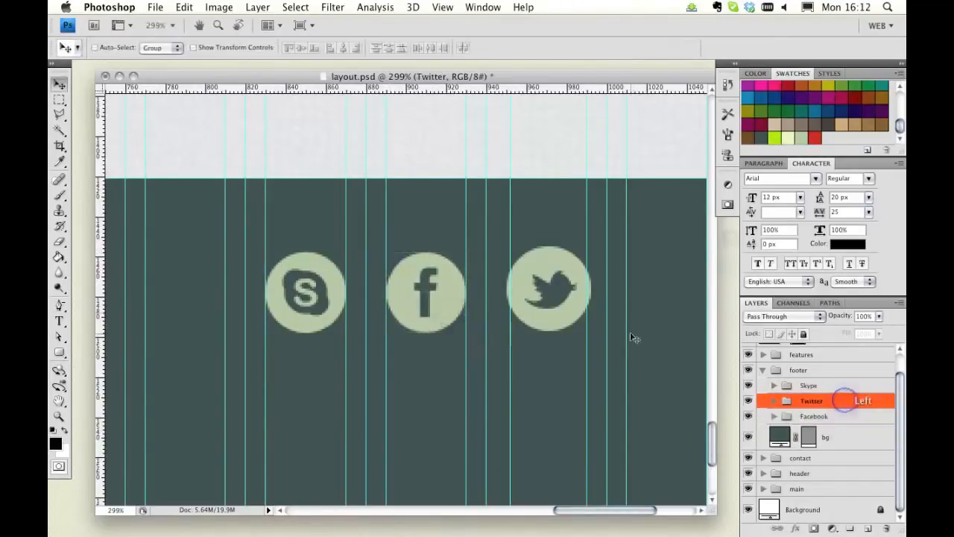
key(ctrl+t)
drag(504, 245, 510, 250)
drag(593, 251, 587, 254)
double_click(562, 277)
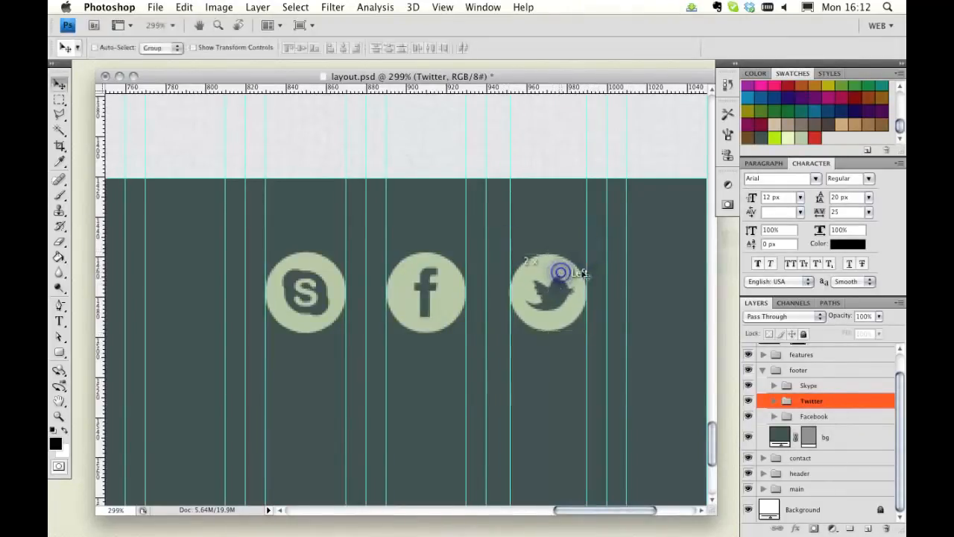
Step: Add horizontal guides along the top and bottom edges of the three footer icons
click(840, 385)
shift+click(838, 416)
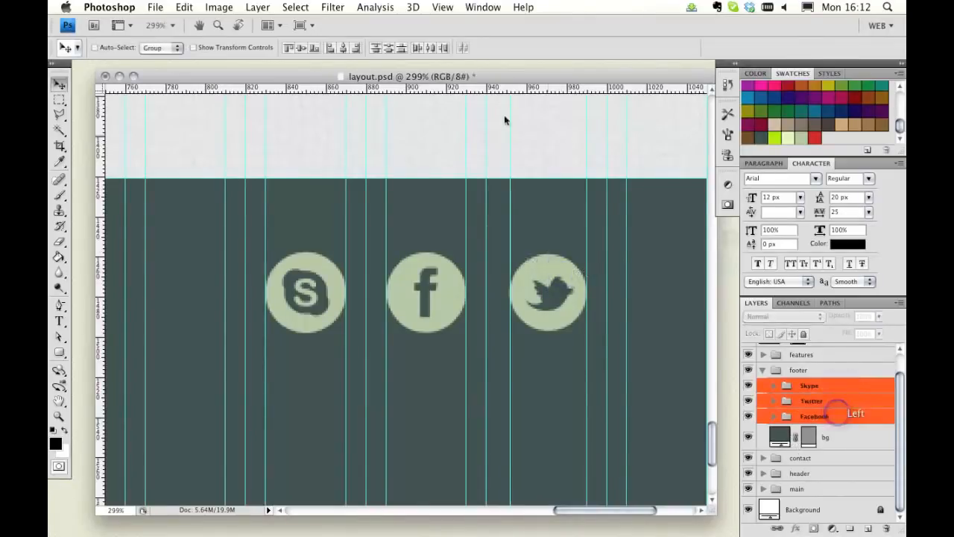
click(773, 386)
click(774, 454)
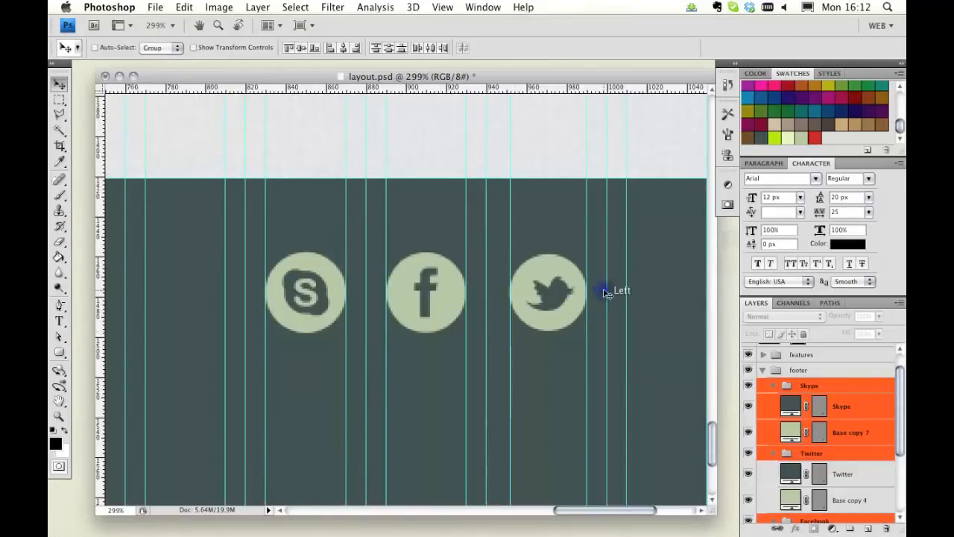
drag(508, 93, 565, 252)
drag(498, 89, 576, 335)
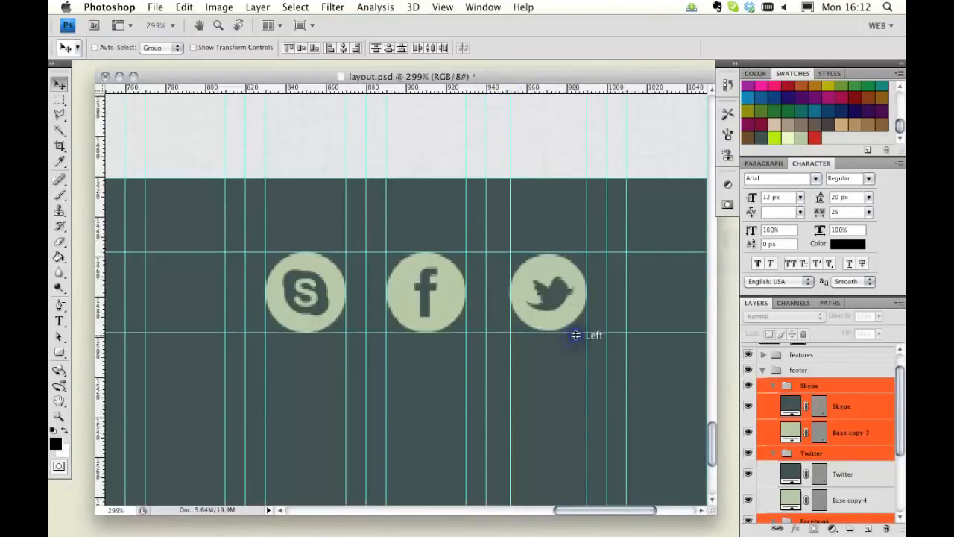
Step: Enlarge the Twitter icon to about 105.3% and nudge it to fit between the guides
scroll(837, 454, down, 2)
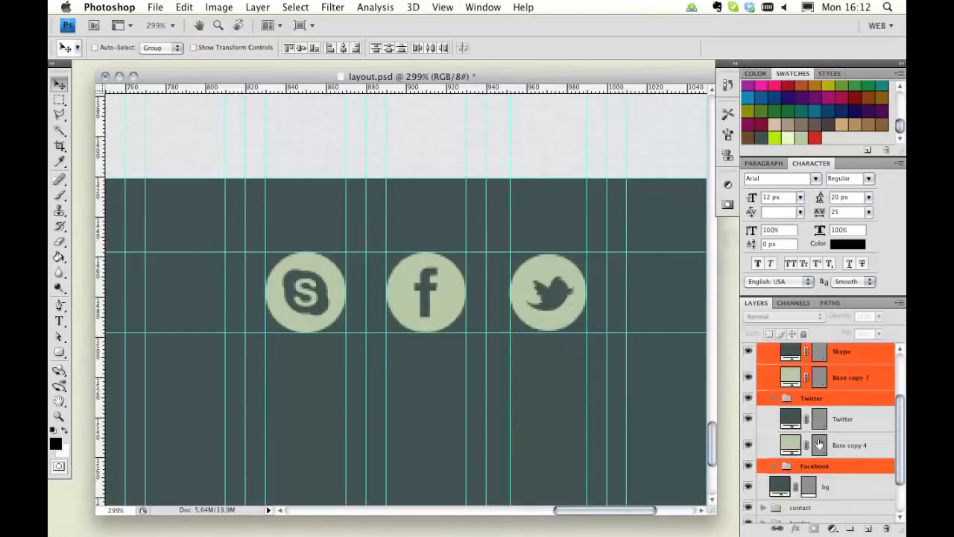
click(878, 445)
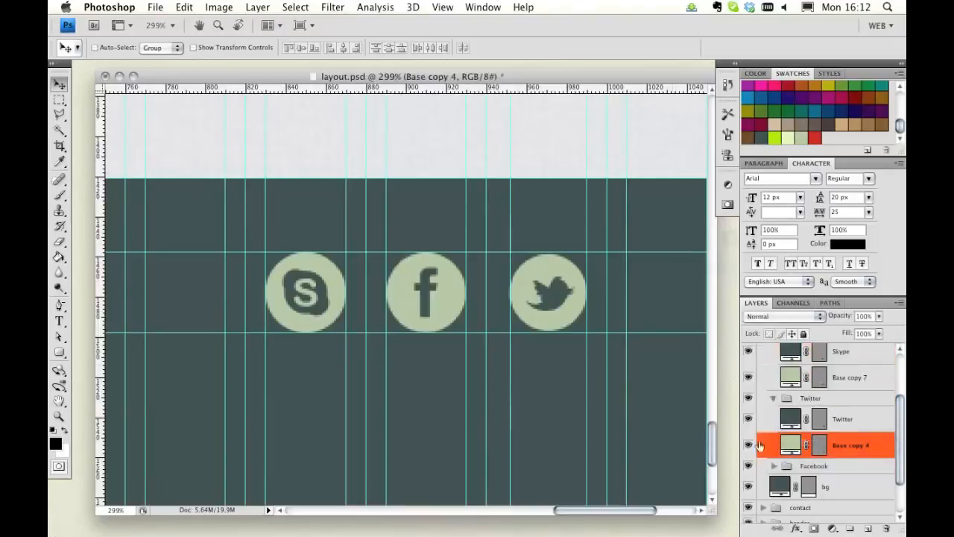
click(810, 403)
key(super+t)
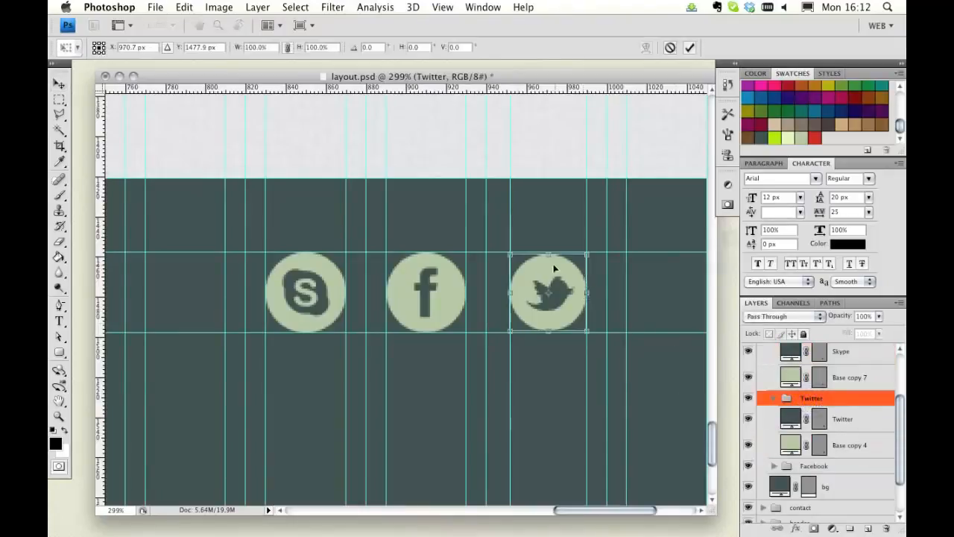
drag(507, 252, 506, 249)
drag(586, 329, 587, 331)
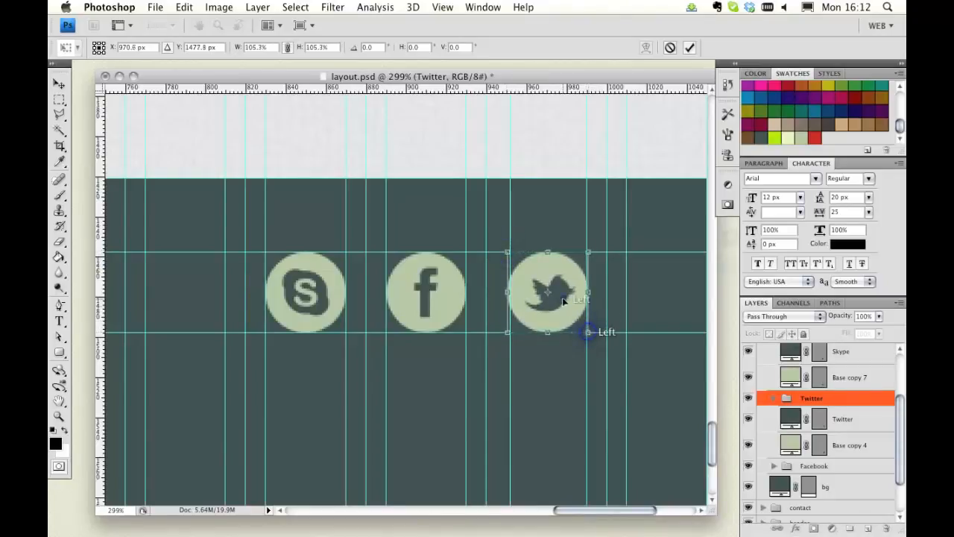
double_click(565, 301)
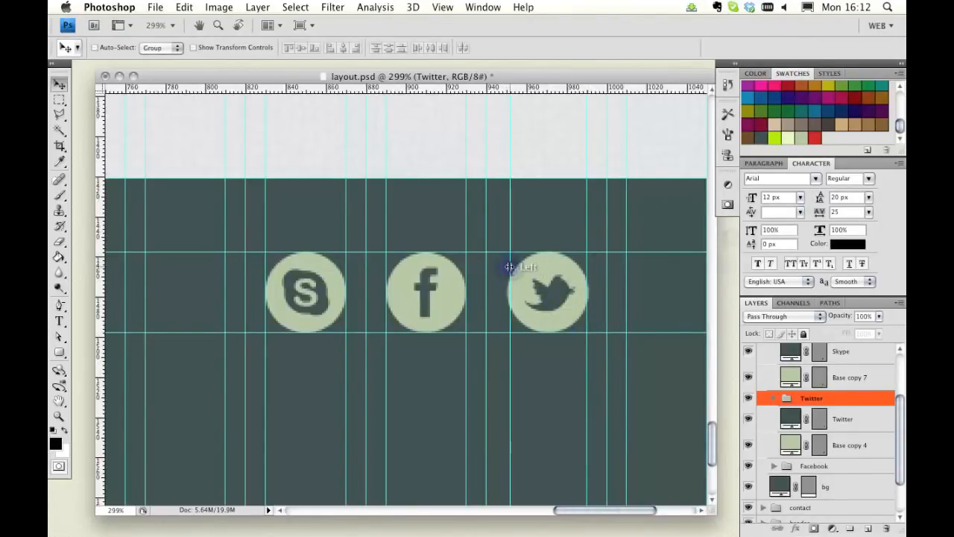
drag(510, 266, 507, 267)
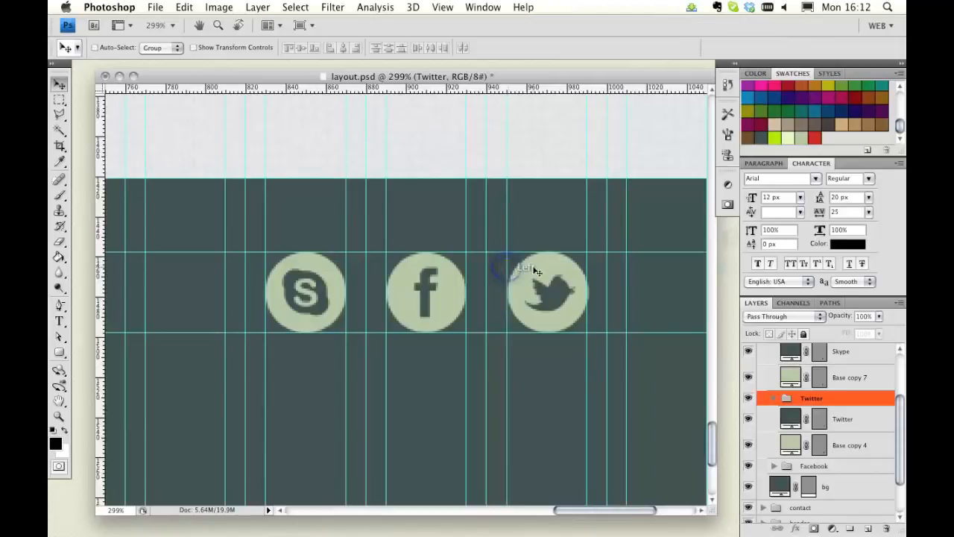
key(Left)
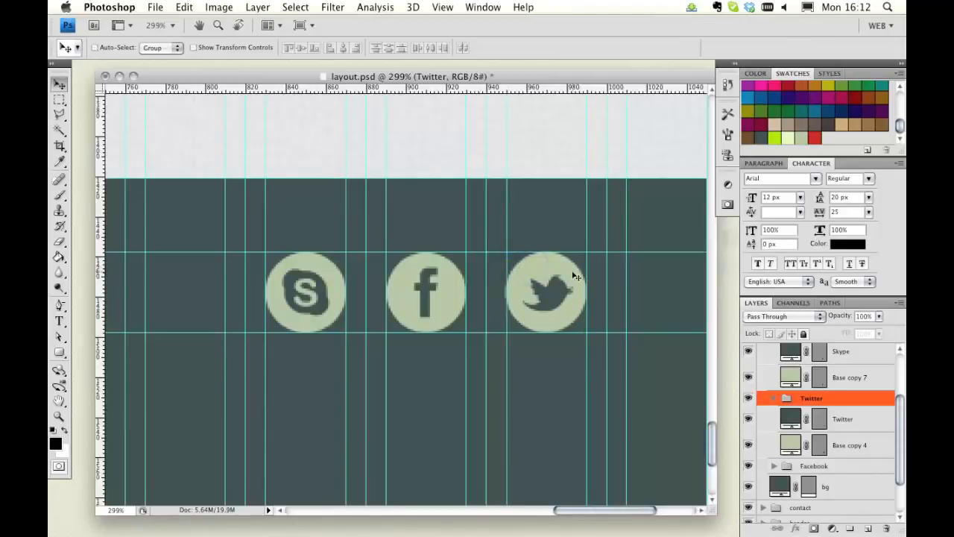
Step: Return to 100% zoom, hide the guides, and set the Move tool to auto-select individual layers
double_click(59, 416)
scroll(389, 321, up, 1)
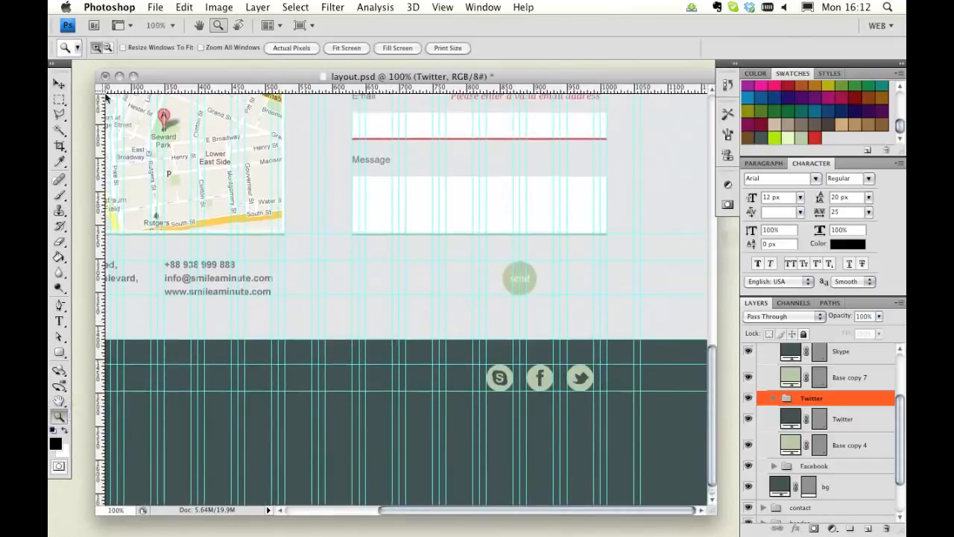
click(60, 83)
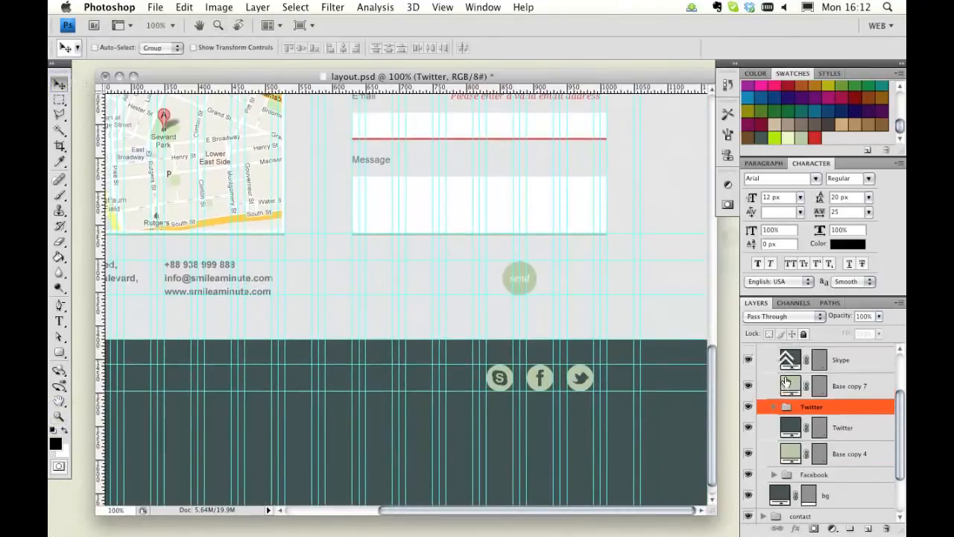
scroll(785, 382, up, 3)
key(super+semicolon)
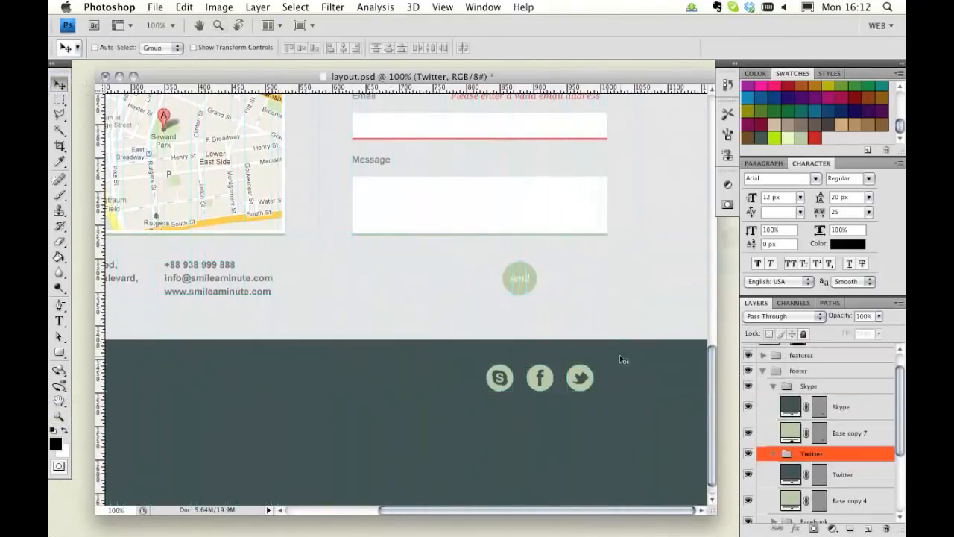
click(158, 48)
click(155, 61)
click(95, 47)
Step: Fill the Twitter icon's base layer with a pale yellow-green swatch colour
click(572, 380)
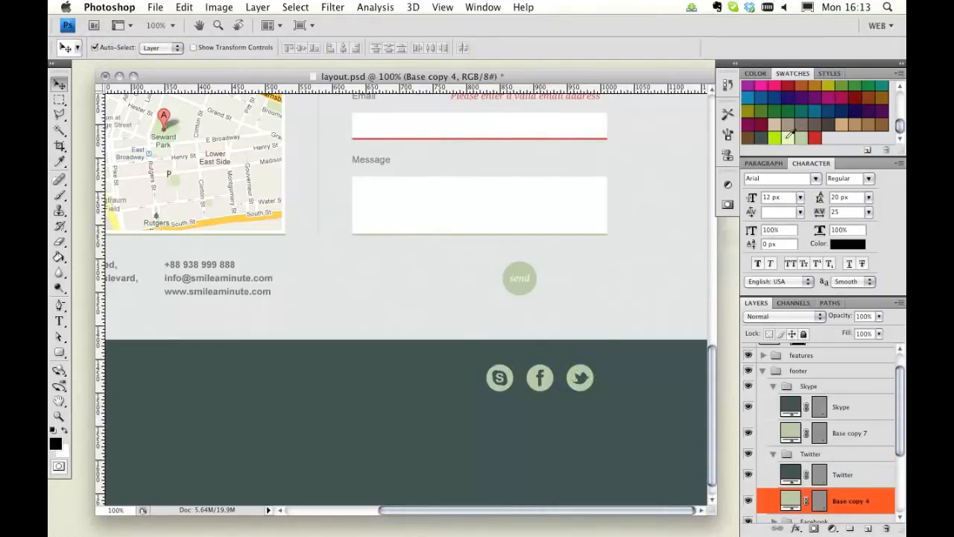
double_click(790, 502)
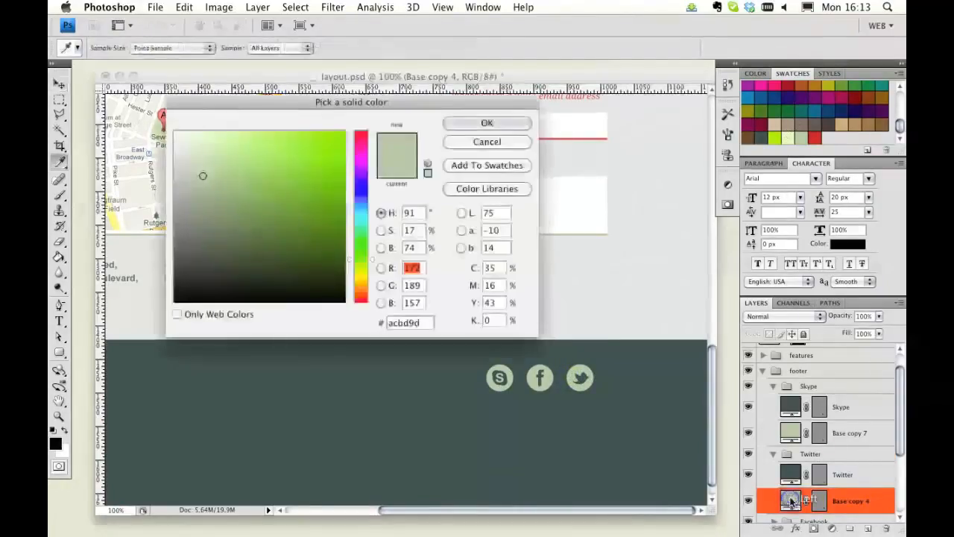
click(790, 134)
click(496, 122)
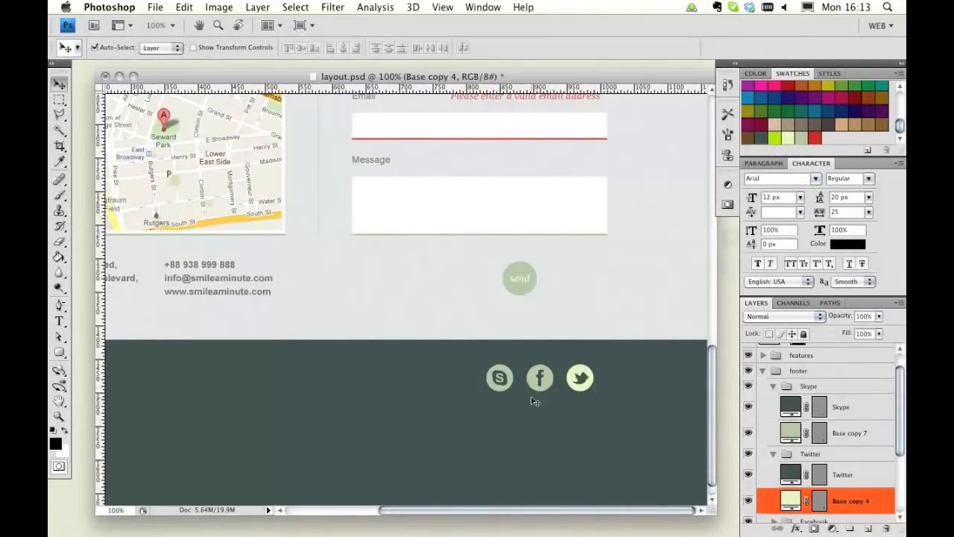
key(super+semicolon)
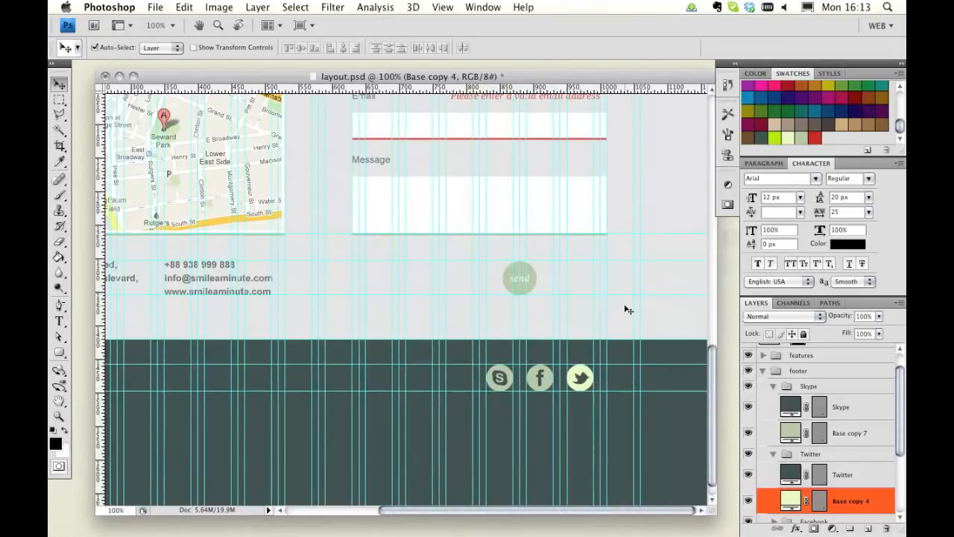
key(super+semicolon)
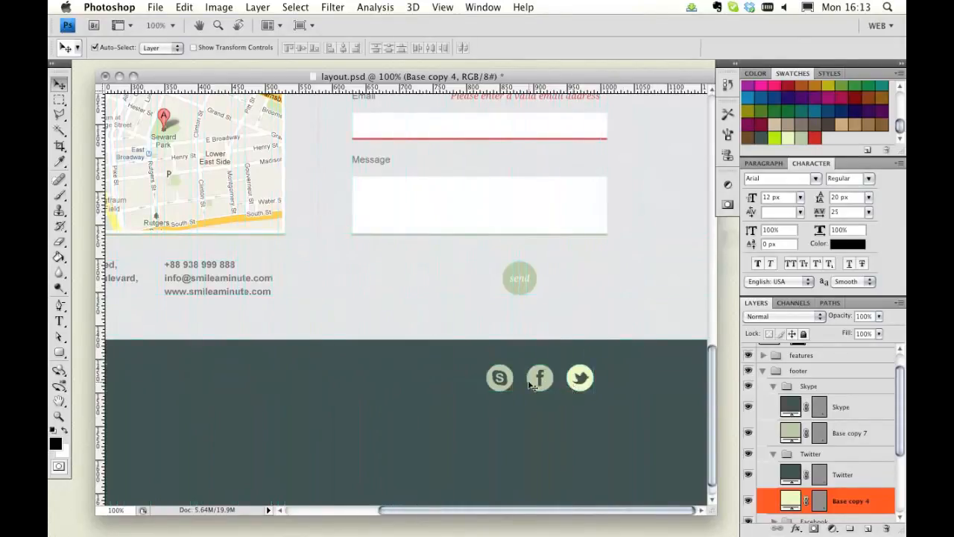
Step: Show the guides and bring over the prepared copyright text from the TextEdit document
key(super+semicolon)
scroll(490, 381, left, 5)
scroll(490, 382, up, 1)
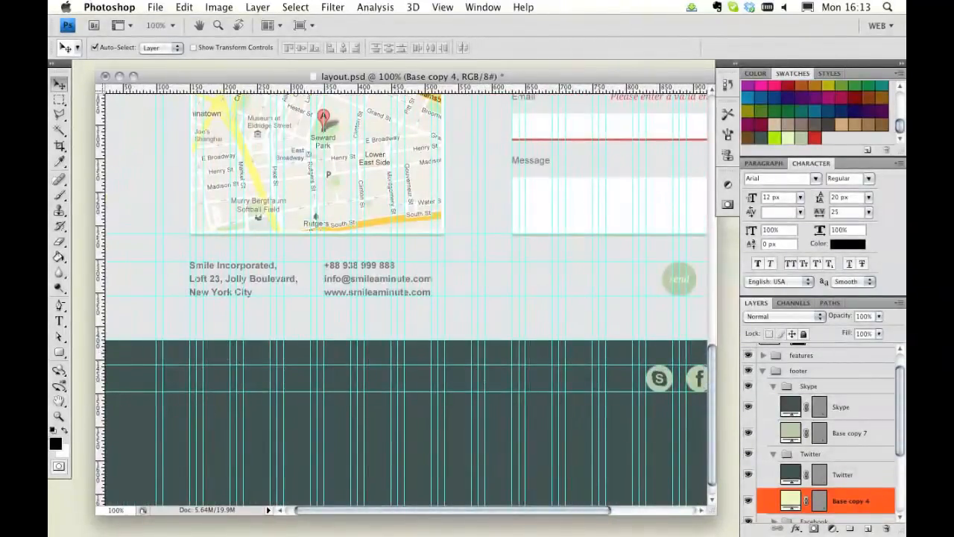
key(super+Tab)
drag(315, 238, 52, 194)
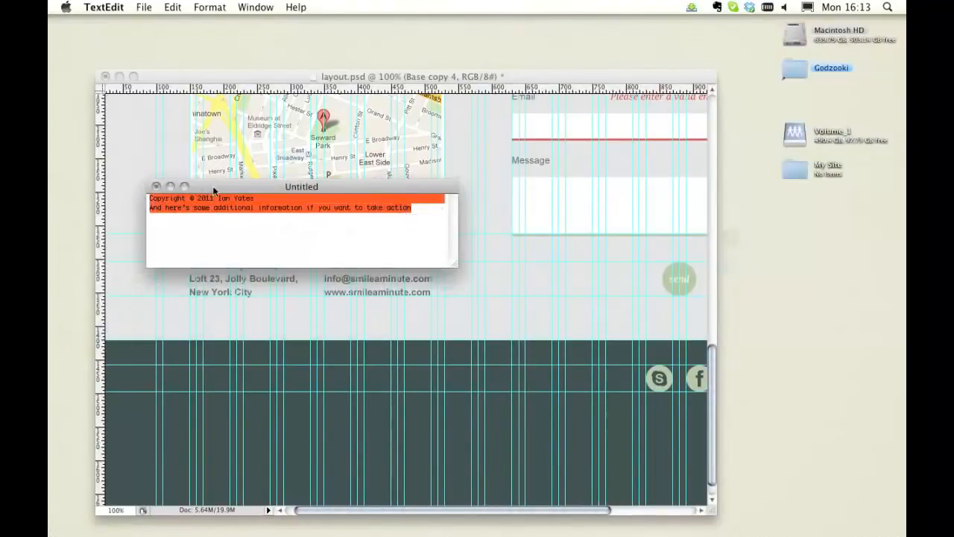
double_click(213, 188)
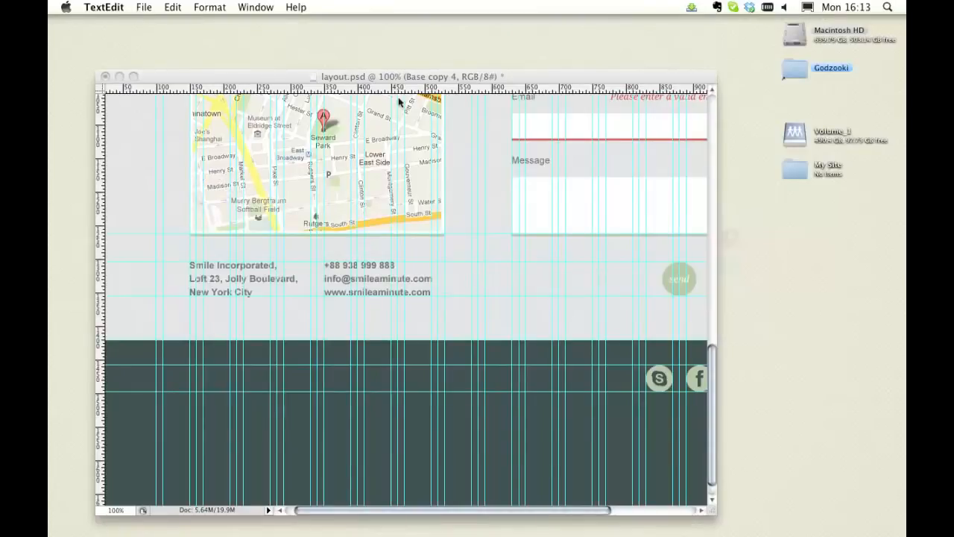
click(384, 79)
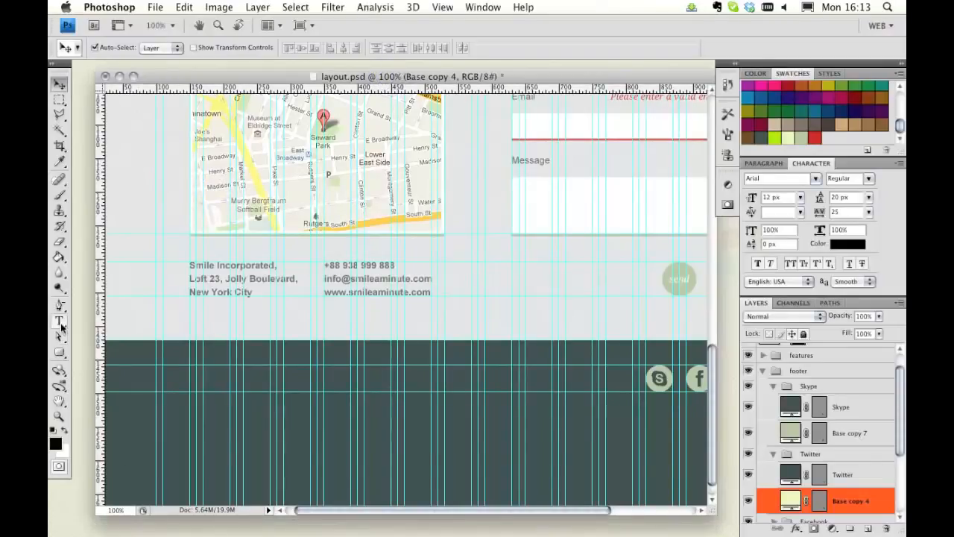
Step: Inside the footer group, paste the copyright text into a paragraph text box across the footer's left side and select it all
click(774, 386)
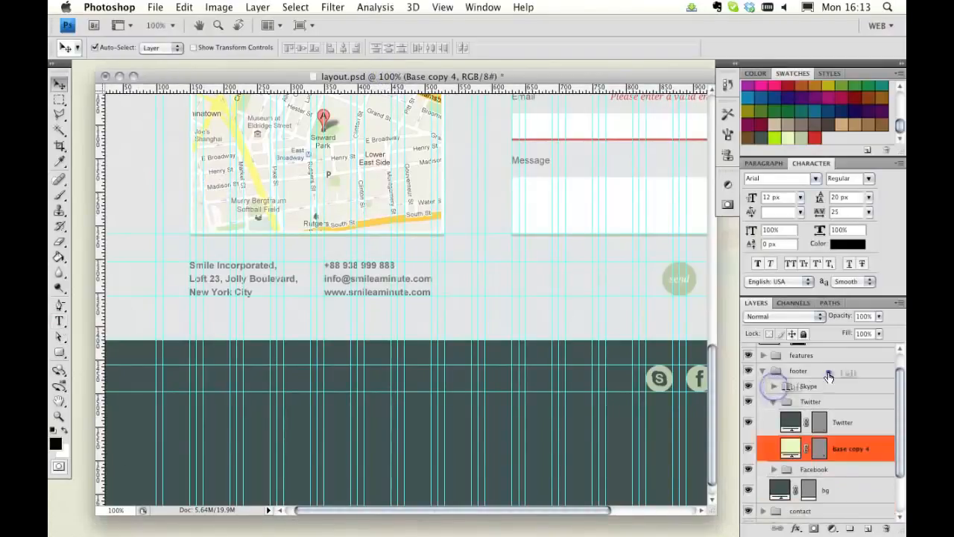
click(824, 371)
click(772, 401)
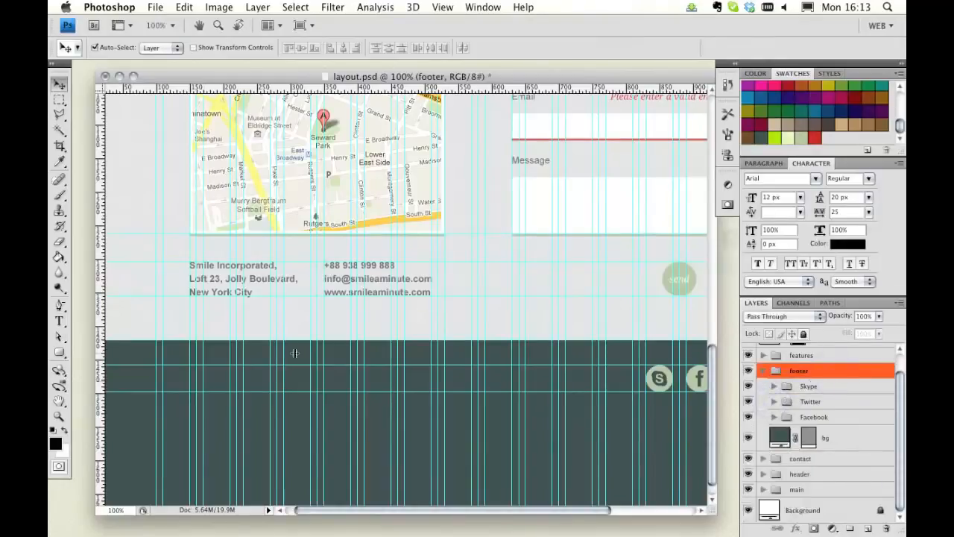
click(60, 321)
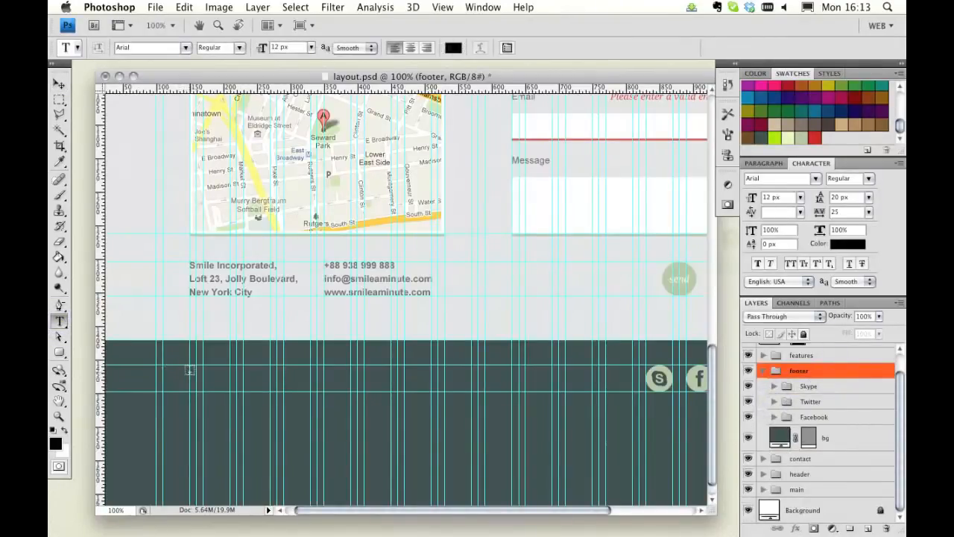
drag(190, 363, 445, 390)
key(super+v)
key(super+a)
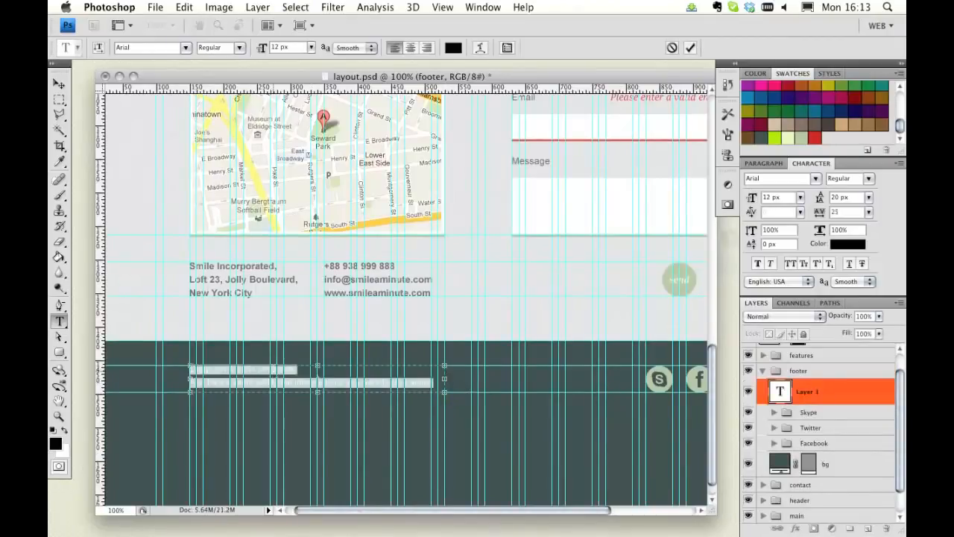
Step: Set the footer text's colour to 909d84 and commit the text
click(847, 246)
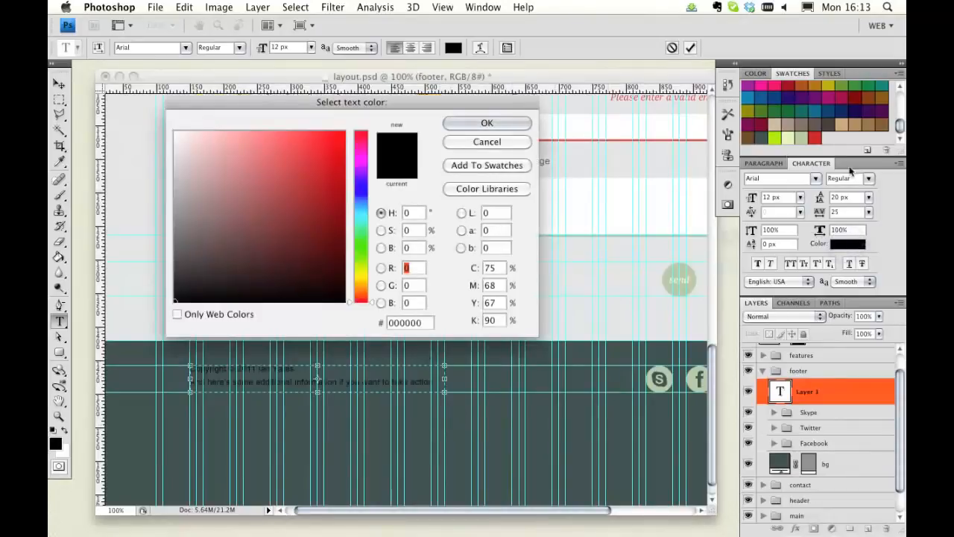
click(803, 135)
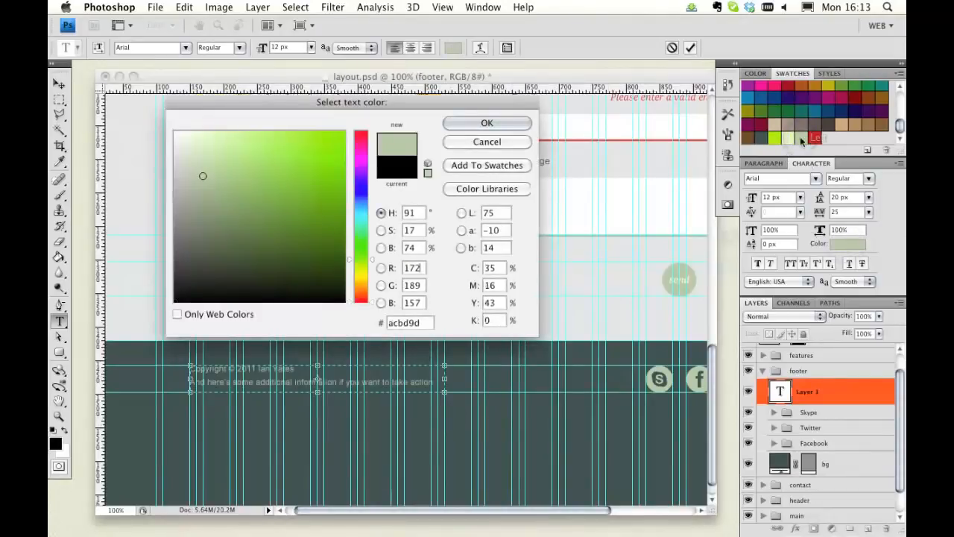
click(200, 198)
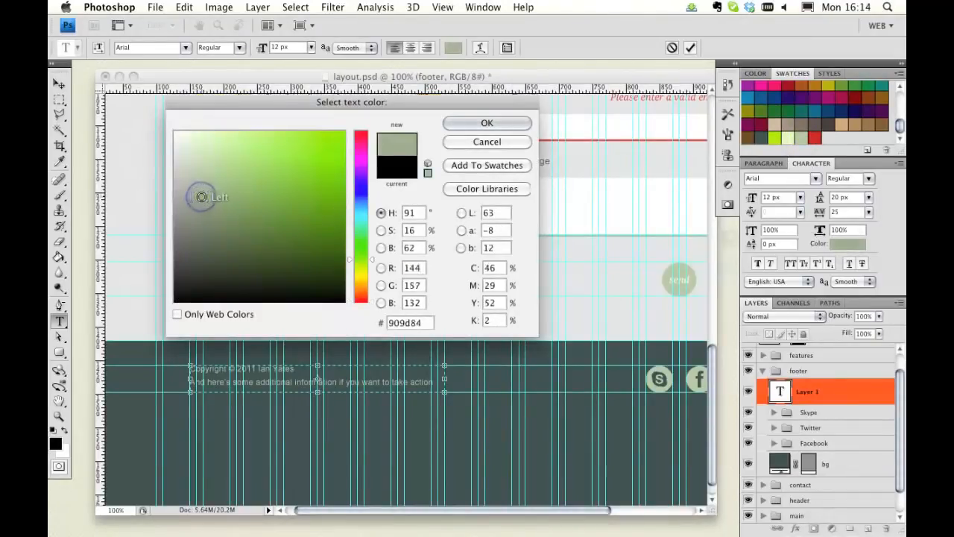
click(485, 124)
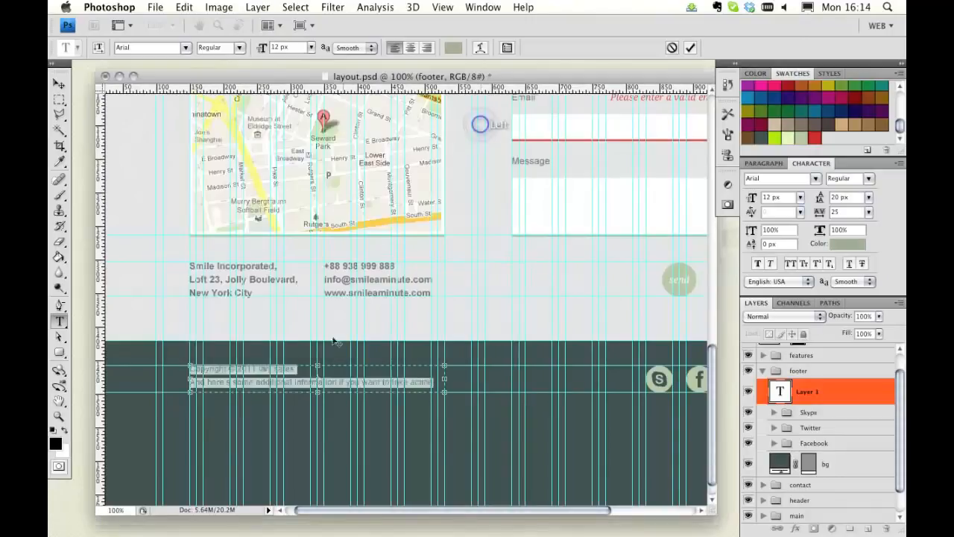
click(59, 83)
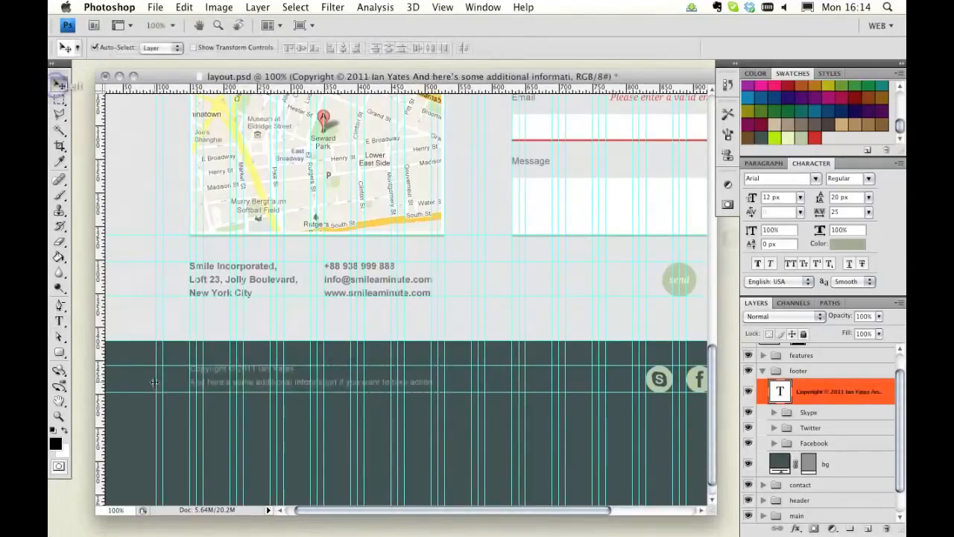
Step: Hide the guides, then colour "additional information" with the pale yellow-green swatch and underline it
click(59, 321)
key(super+semicolon)
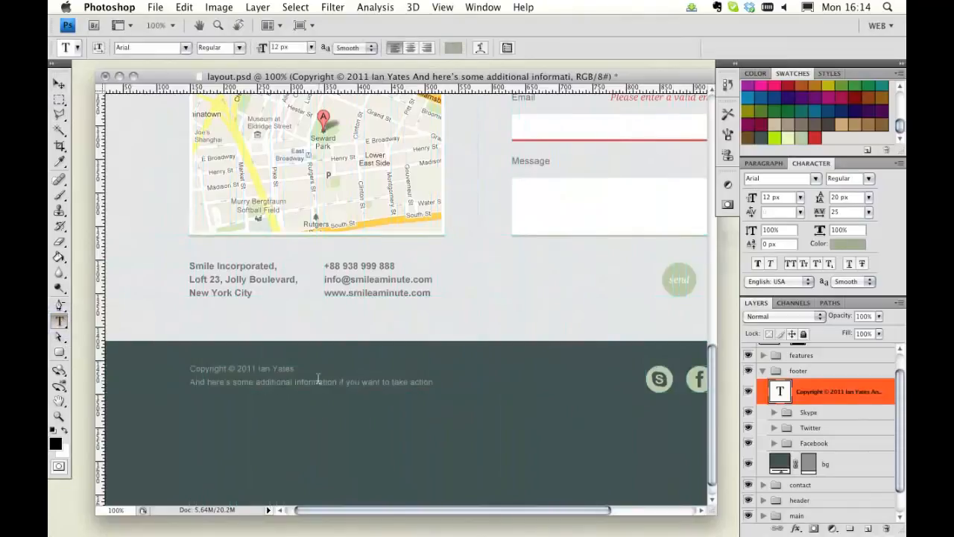
click(256, 384)
drag(256, 383, 337, 382)
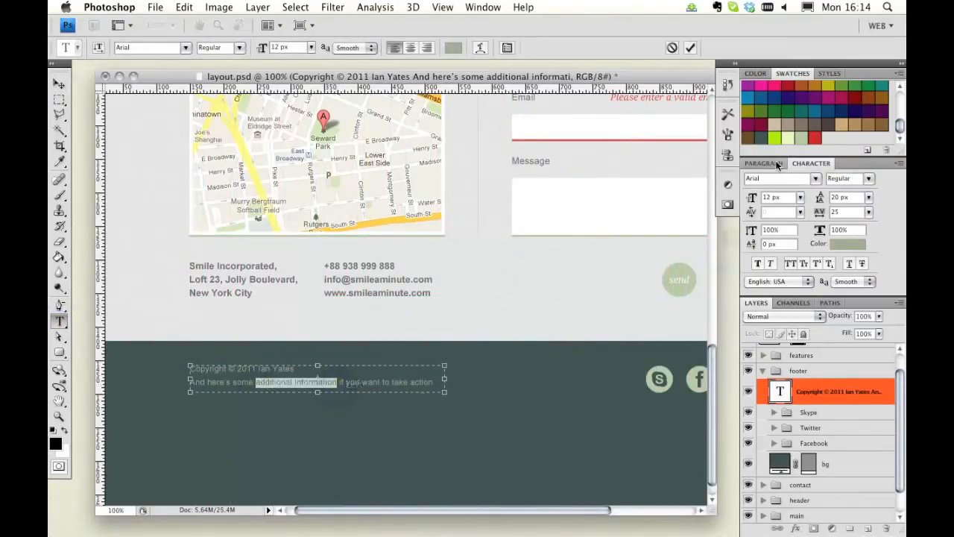
click(790, 137)
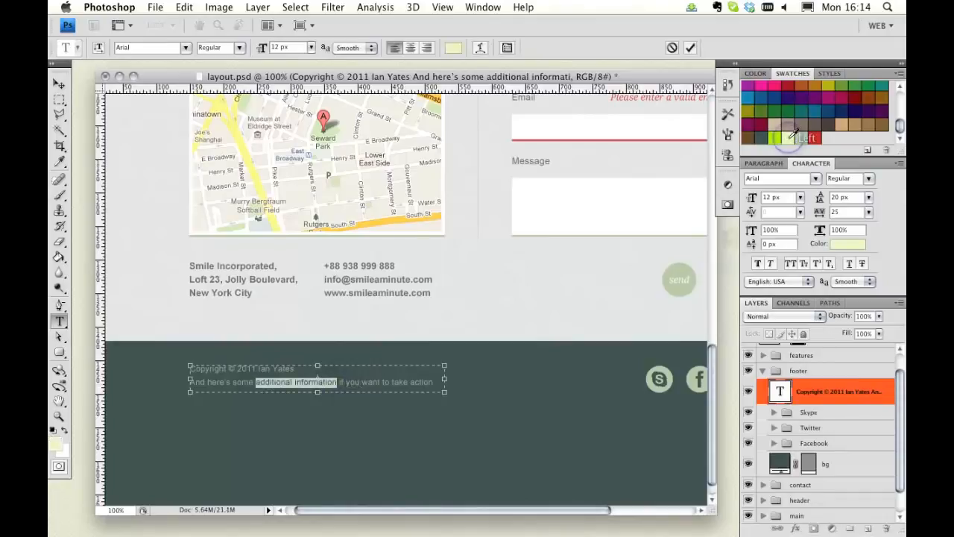
click(849, 264)
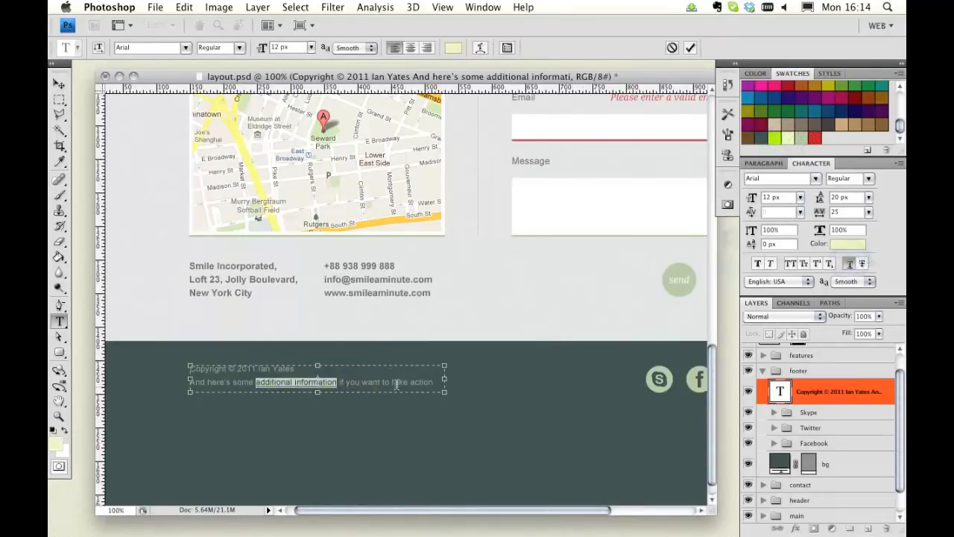
Step: Give "action" the same pale yellow-green colour and underline, then commit the text
double_click(421, 381)
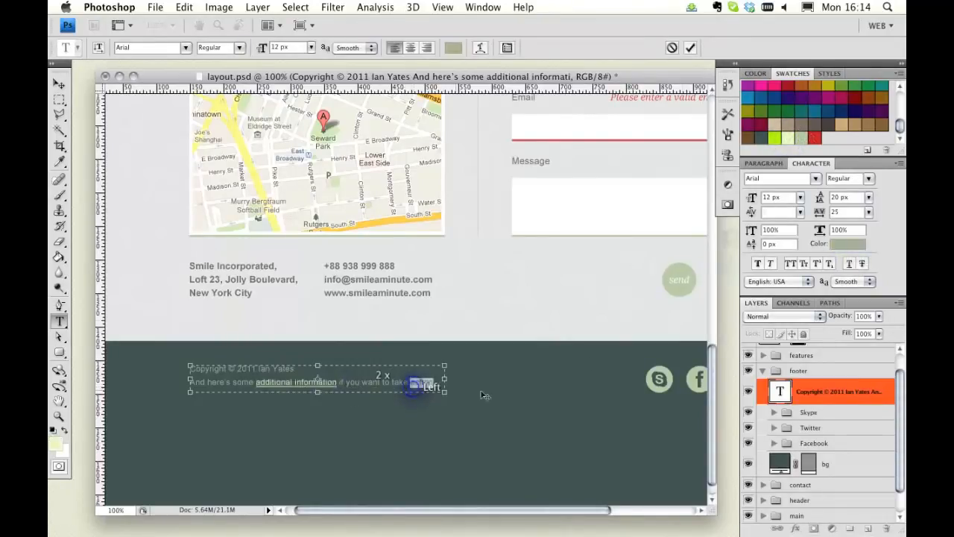
click(790, 138)
click(849, 264)
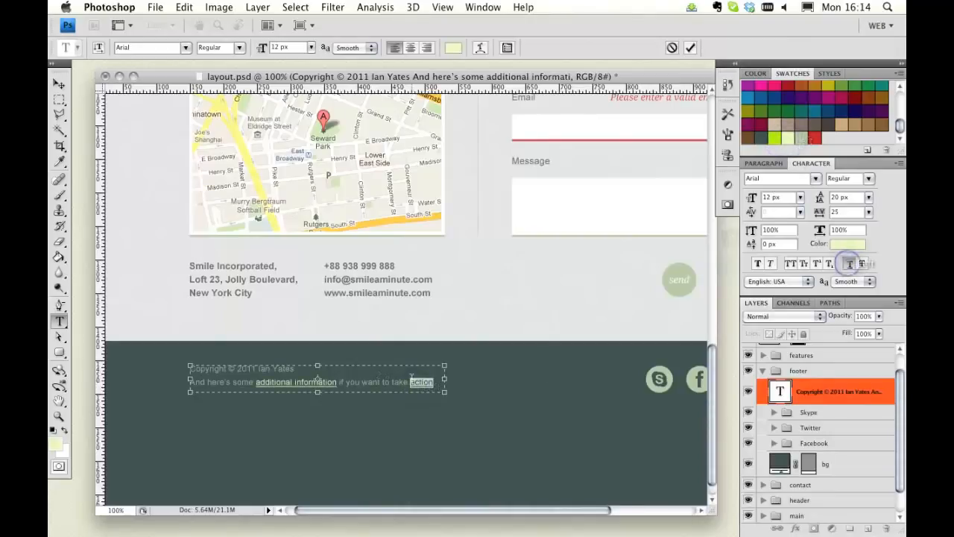
click(438, 386)
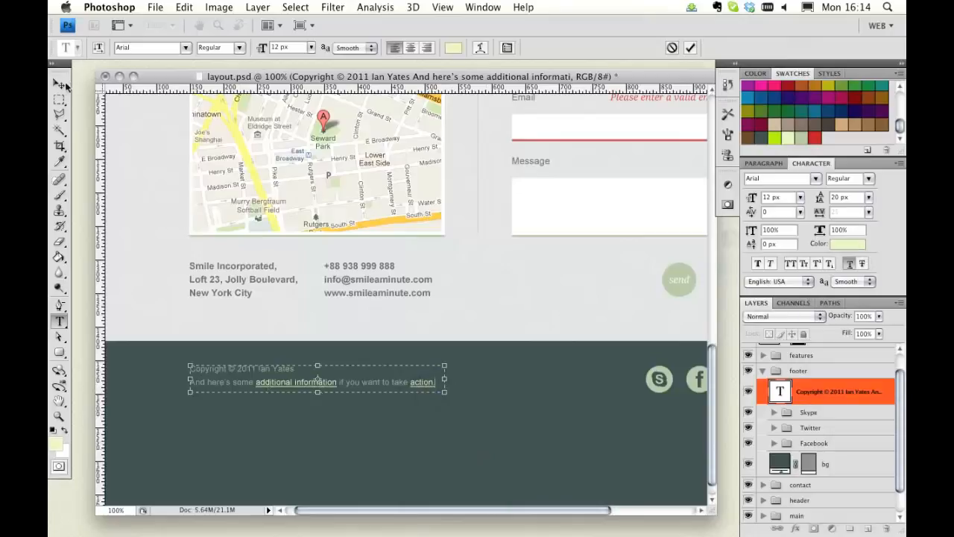
double_click(437, 383)
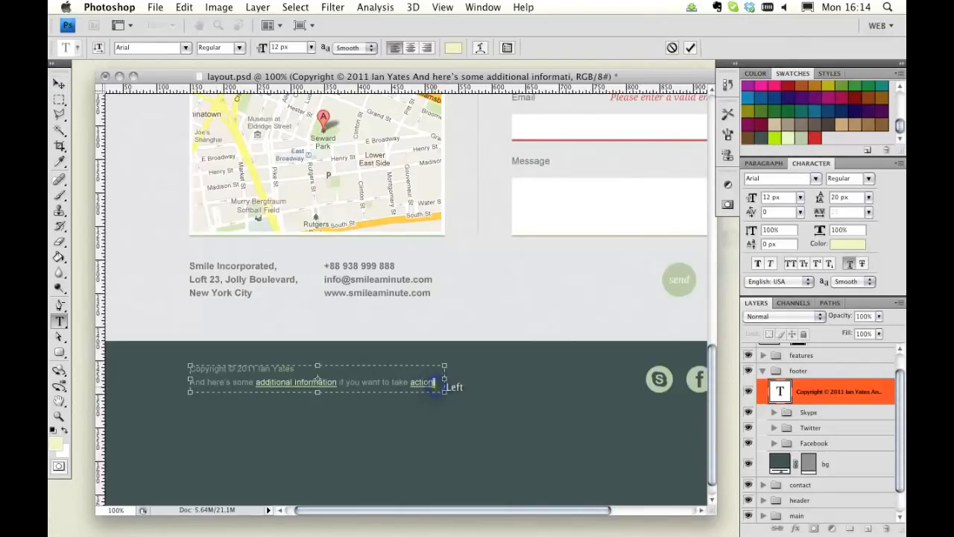
click(849, 264)
click(59, 84)
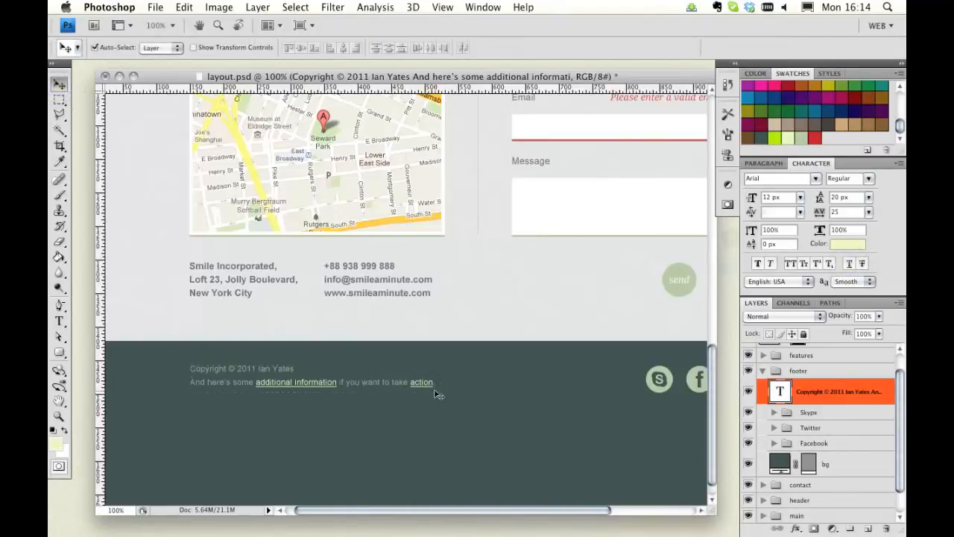
Step: Nudge the footer text slightly down to line up with the guides, then hide the guides
key(super+semicolon)
click(304, 382)
drag(307, 385, 305, 387)
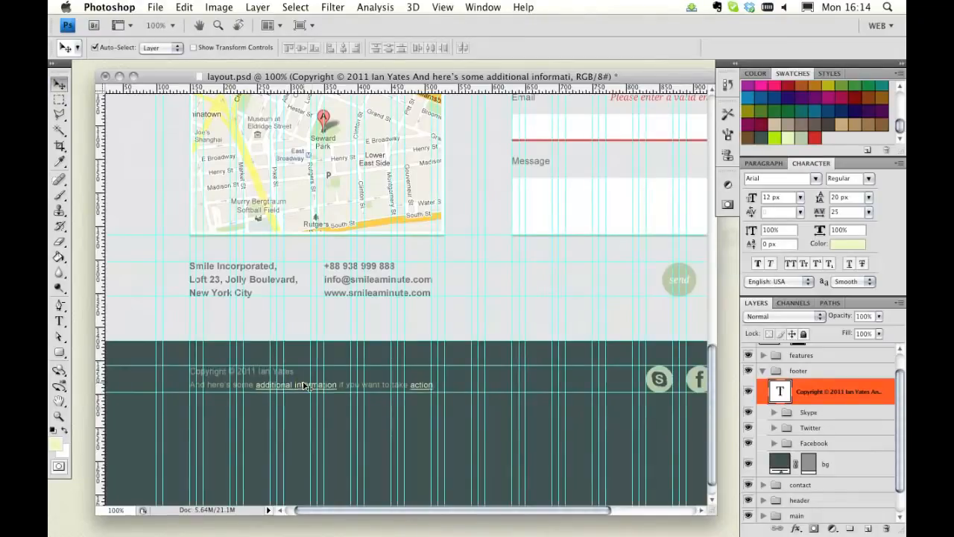
scroll(368, 384, right, 5)
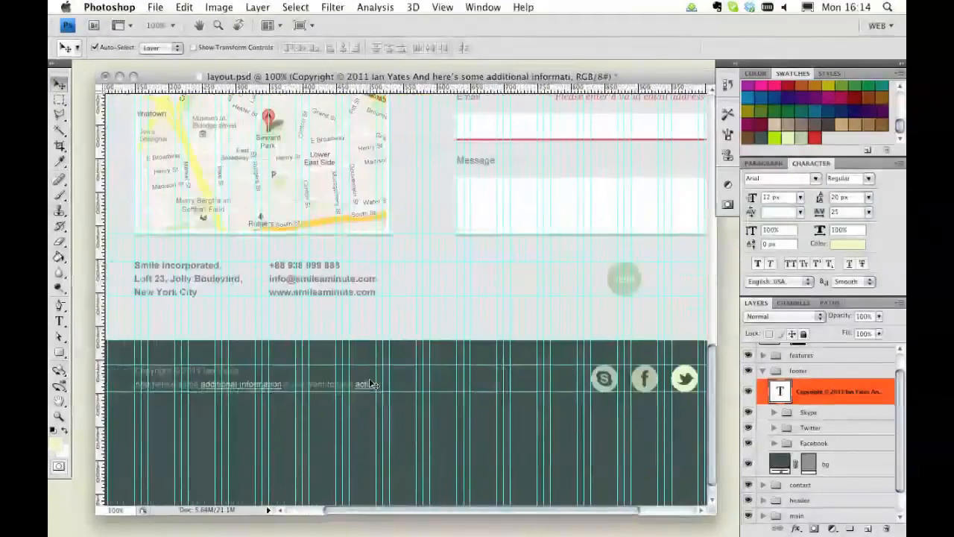
key(super+semicolon)
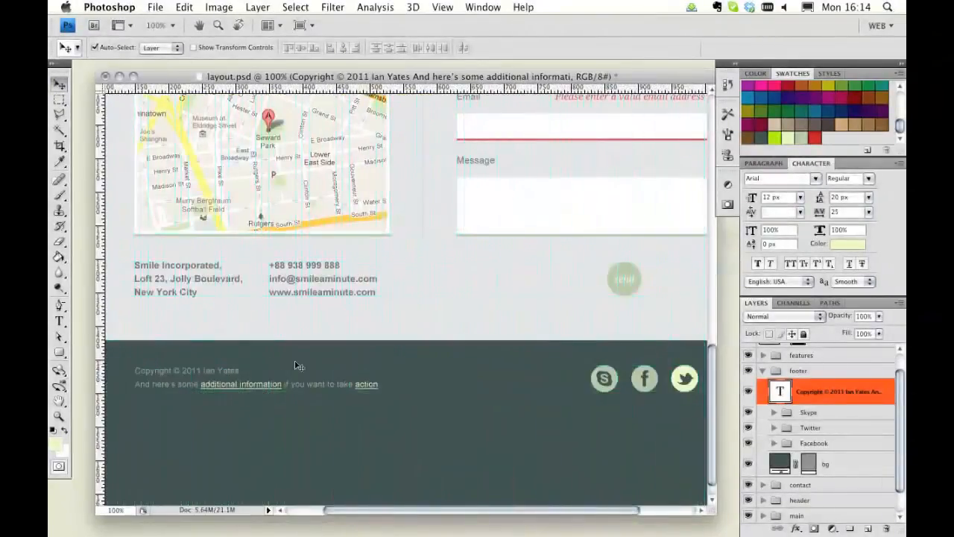
Step: Review the whole layout zoomed out to 33.3%, return to 100% and save the document
click(59, 416)
alt+click(518, 351)
alt+click(468, 330)
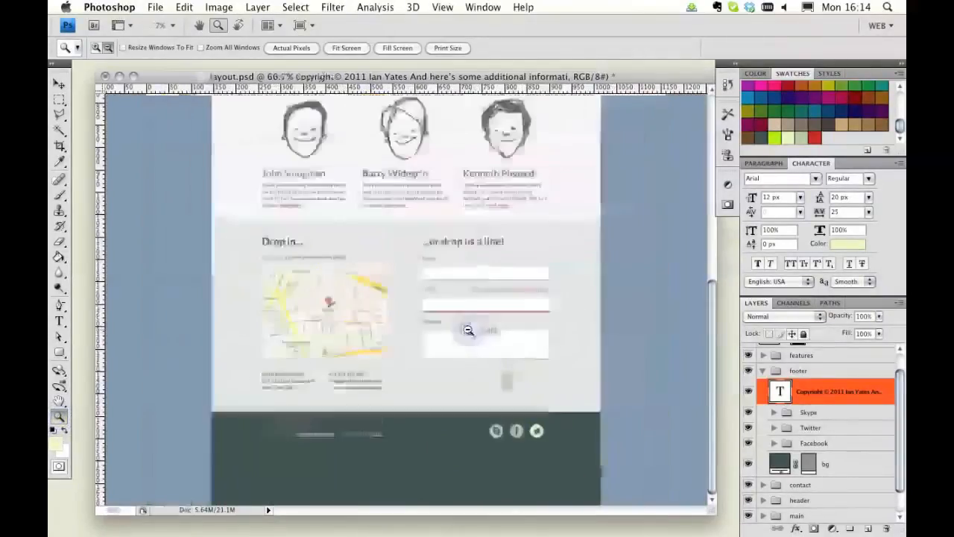
alt+click(416, 324)
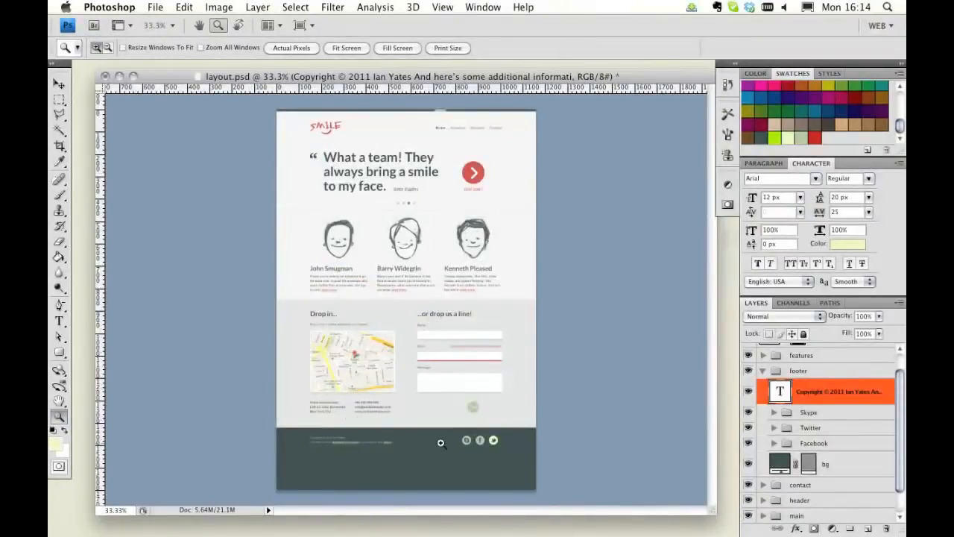
click(405, 466)
click(405, 462)
double_click(57, 416)
scroll(440, 263, down, 5)
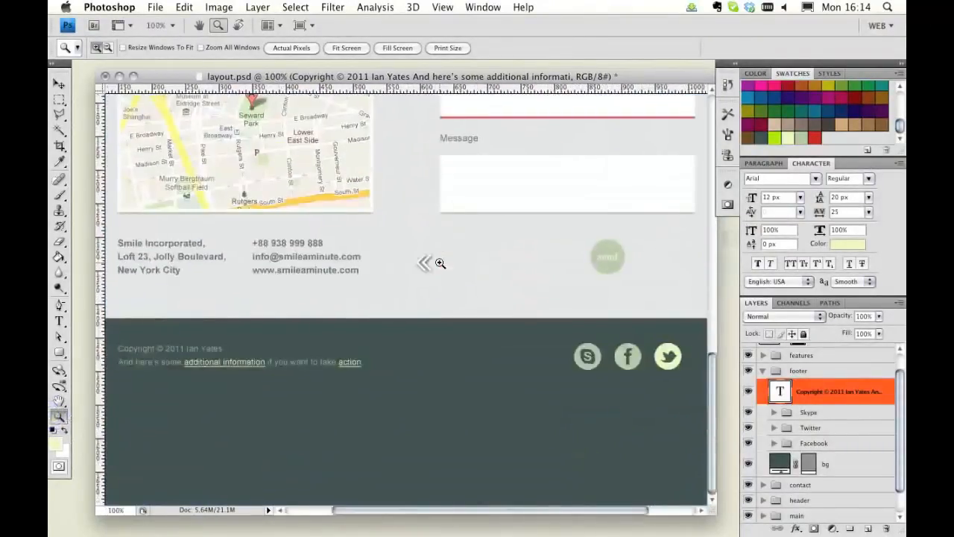
scroll(440, 263, left, 1)
scroll(440, 263, right, 1)
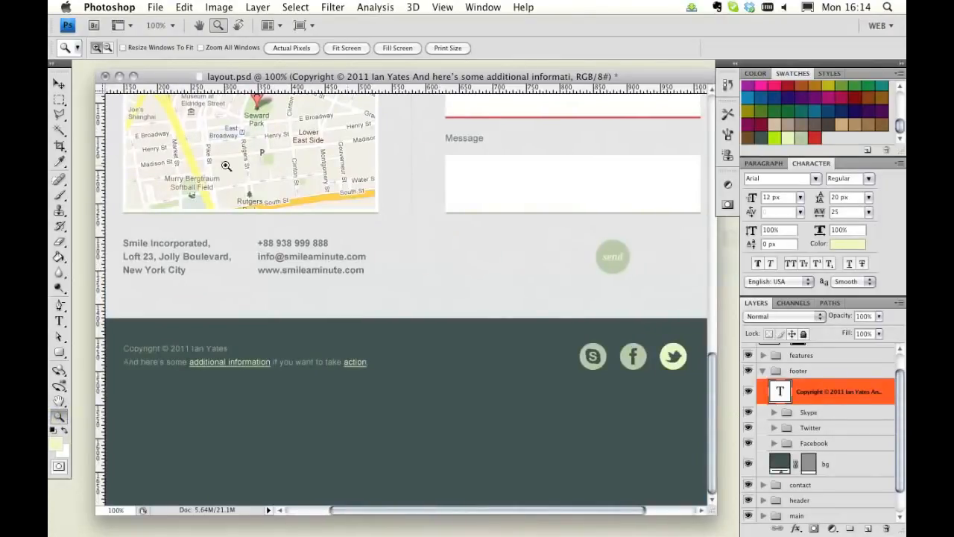
click(59, 83)
key(super+s)
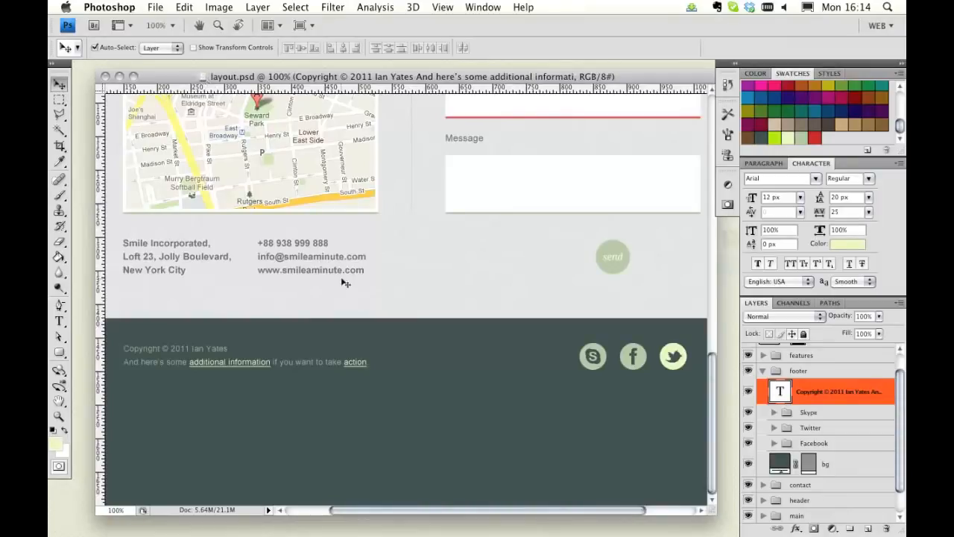
Step: Zoom out to 33.3% to view the complete layout and switch to OpenOffice
click(59, 416)
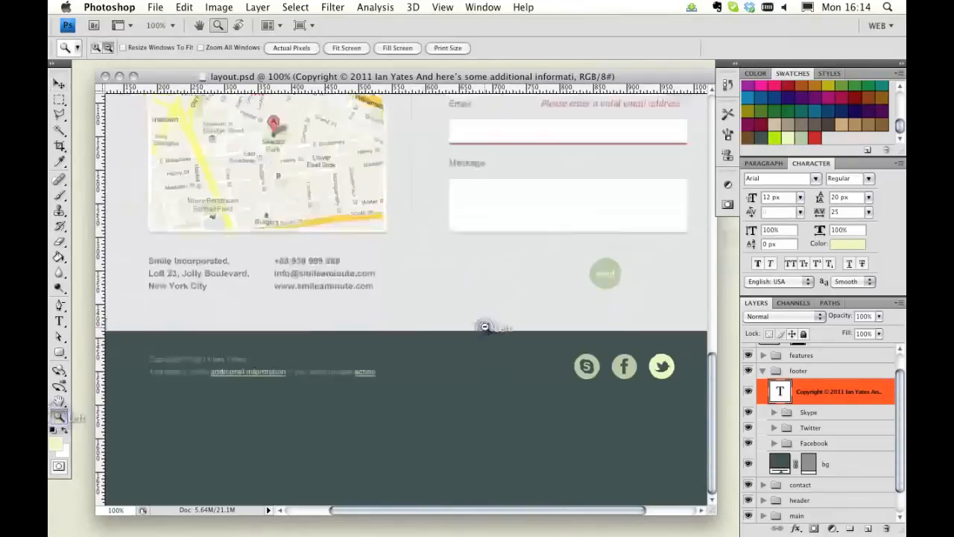
alt+click(486, 325)
alt+click(454, 320)
alt+click(421, 312)
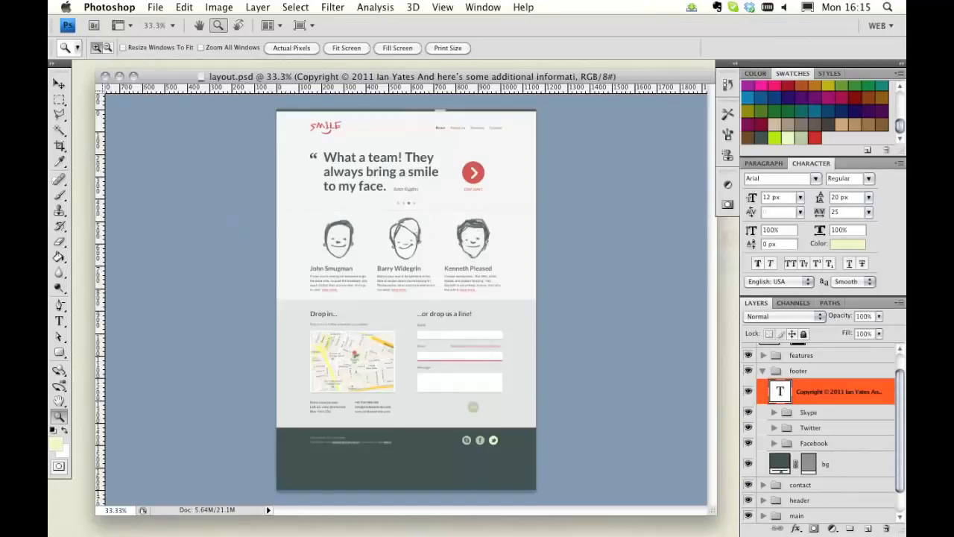
key(super+Tab)
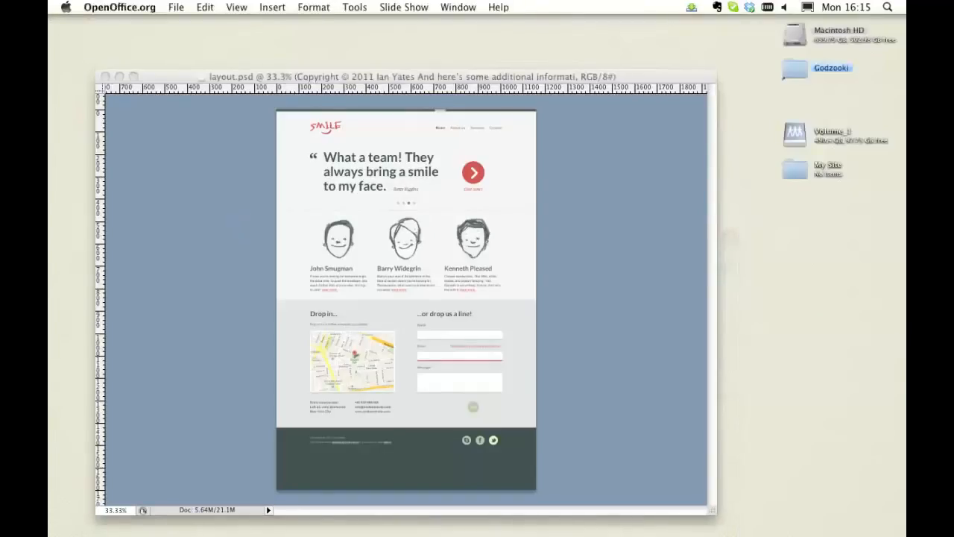
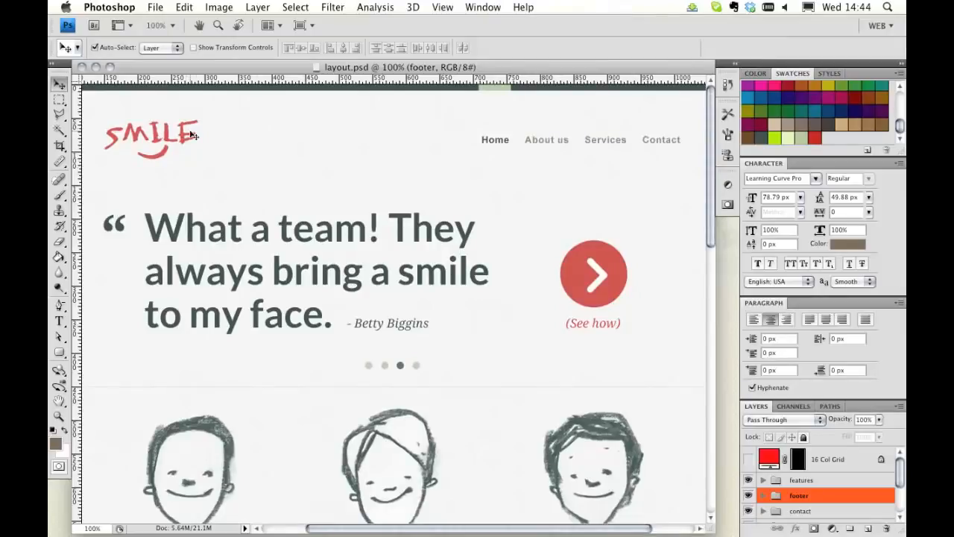
Step: Create a new 1000 × 1000 pixel document at 72 pixels/inch named sprite
click(161, 12)
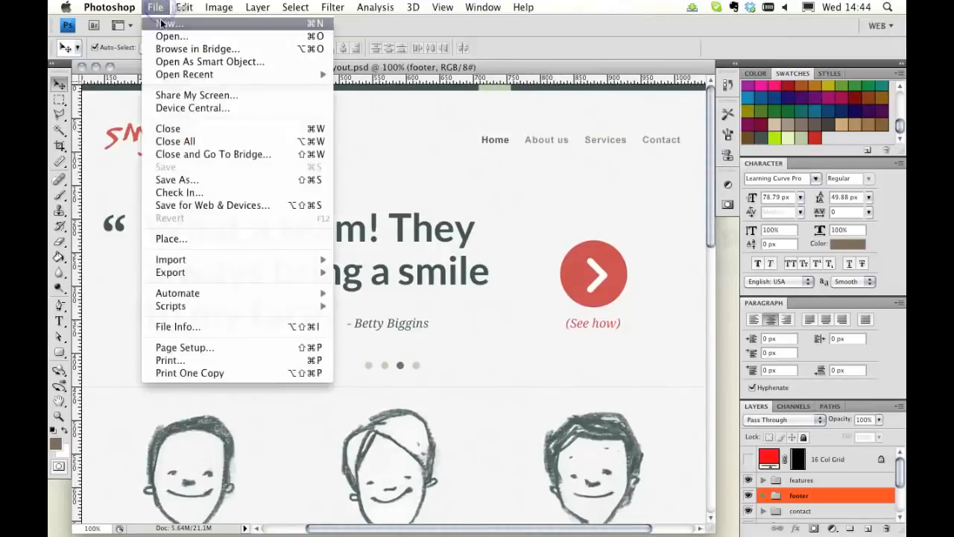
click(171, 21)
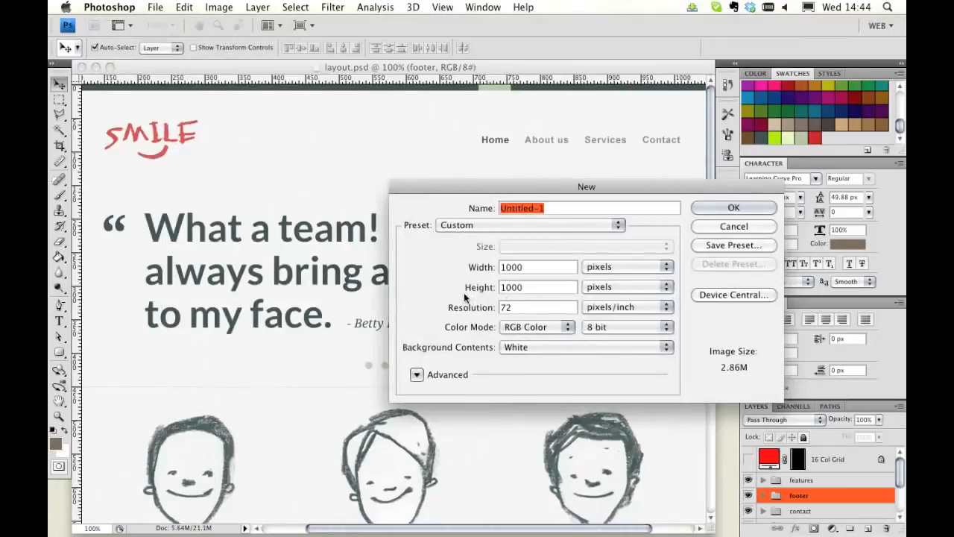
text(s)
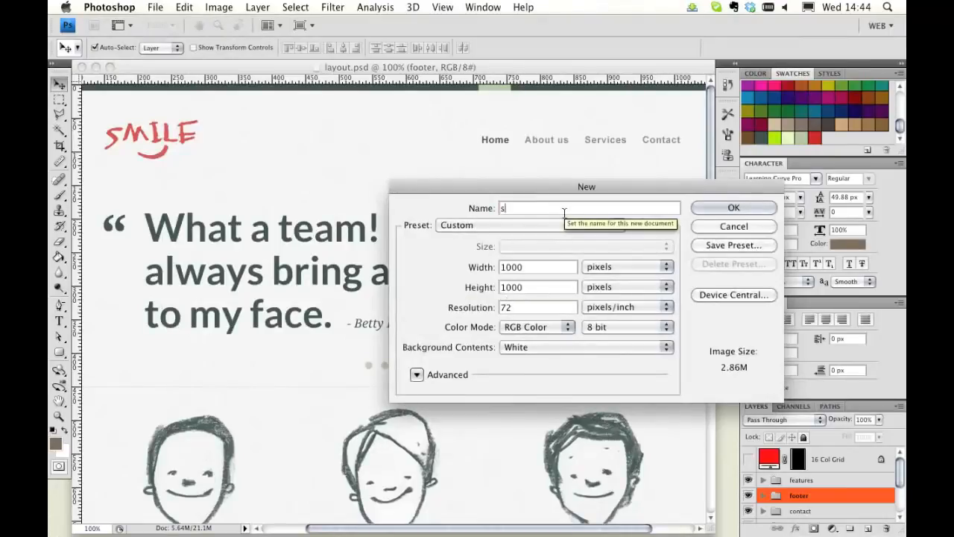
text(prite)
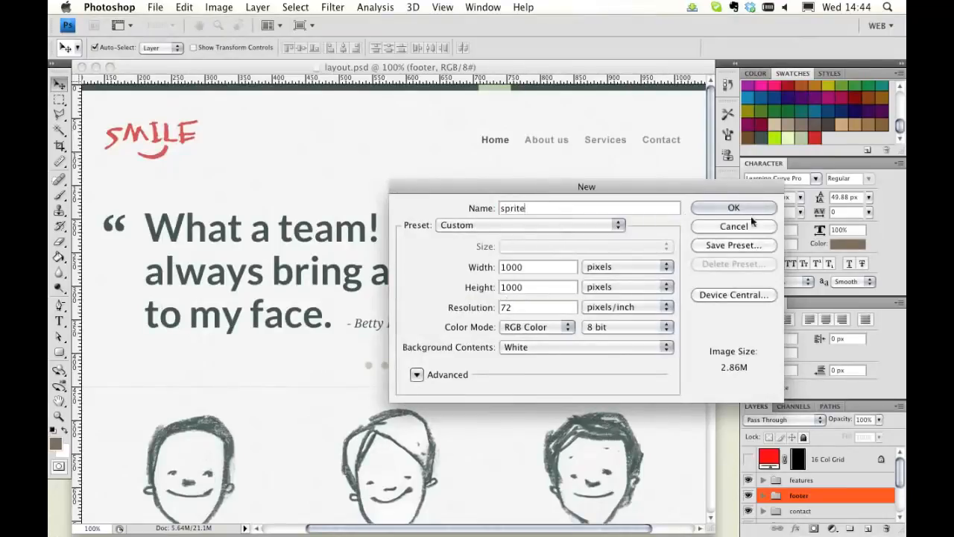
click(737, 207)
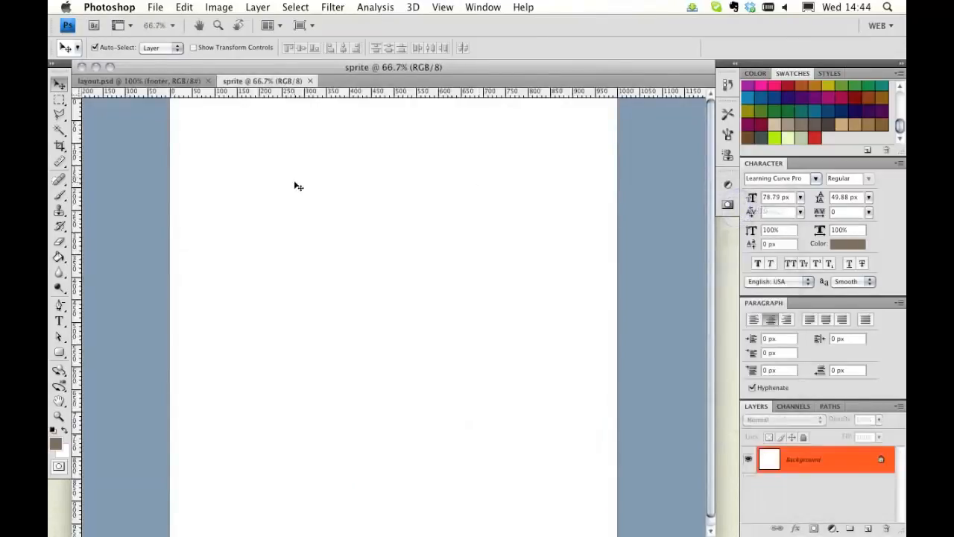
Step: Show the grid in the new sprite document
click(440, 6)
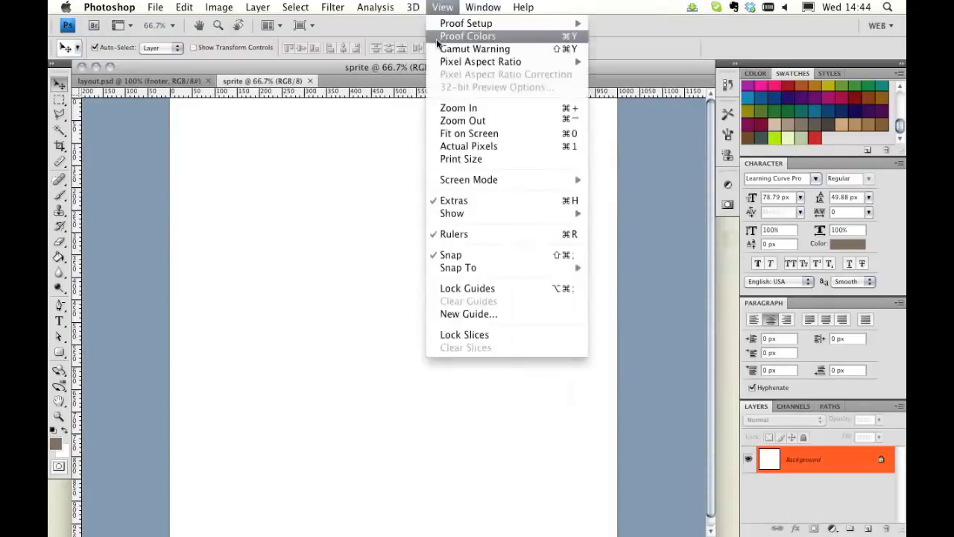
mouse_move(472, 215)
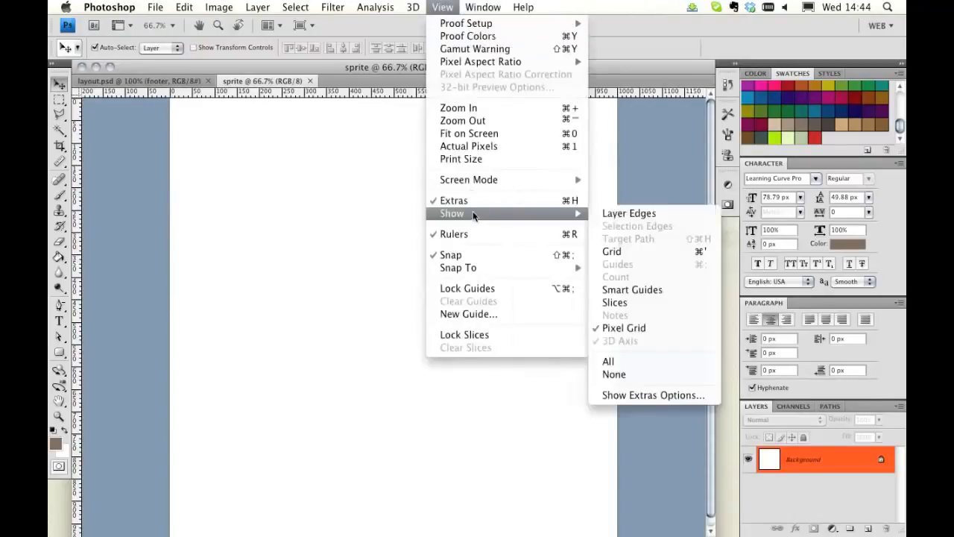
click(637, 250)
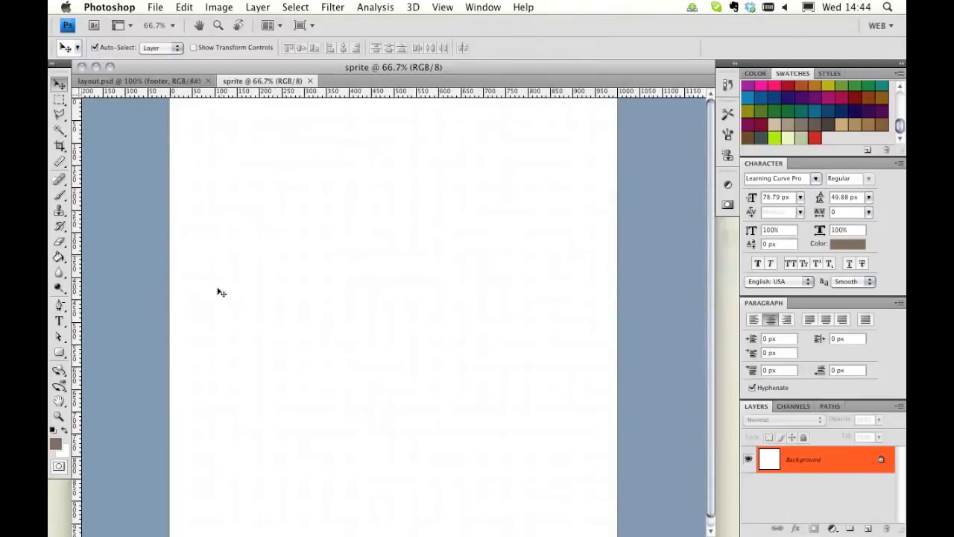
click(59, 416)
click(304, 228)
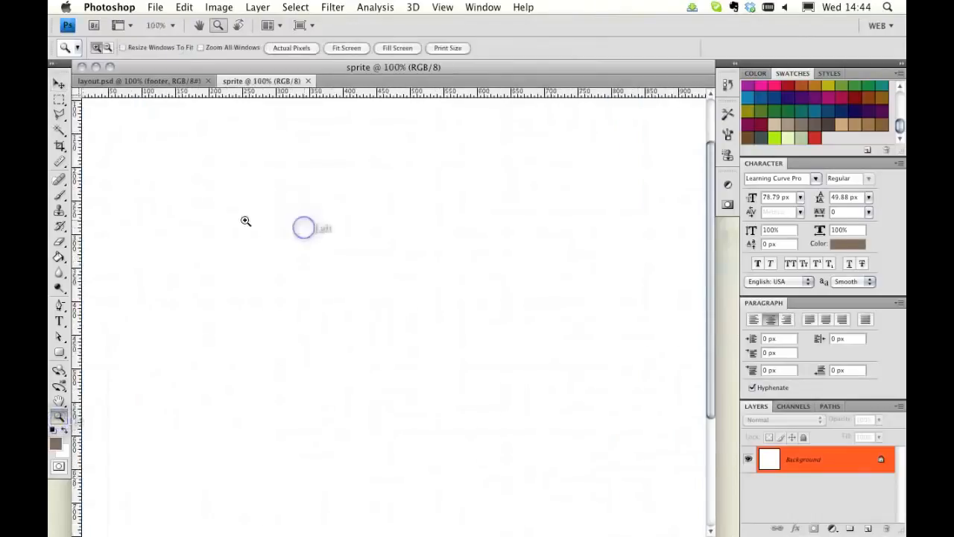
click(273, 218)
click(187, 199)
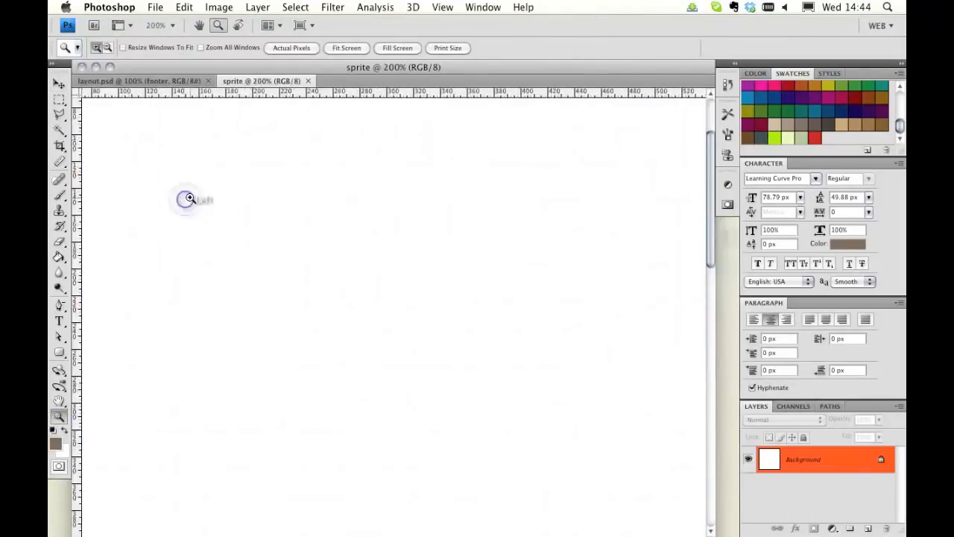
scroll(190, 198, left, 4)
scroll(190, 198, up, 4)
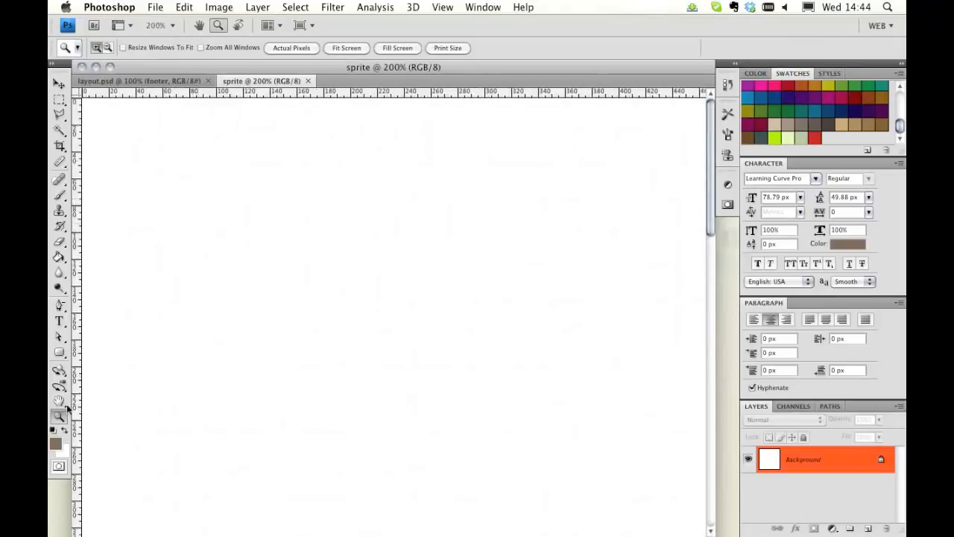
double_click(58, 416)
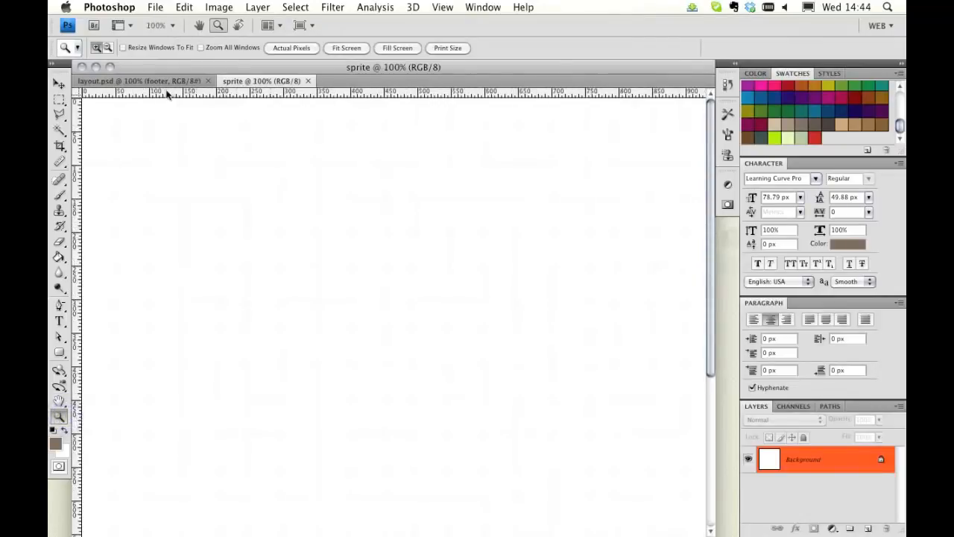
Step: Copy the SMILE logo layer from the layout into the sprite document's top-left corner
click(151, 80)
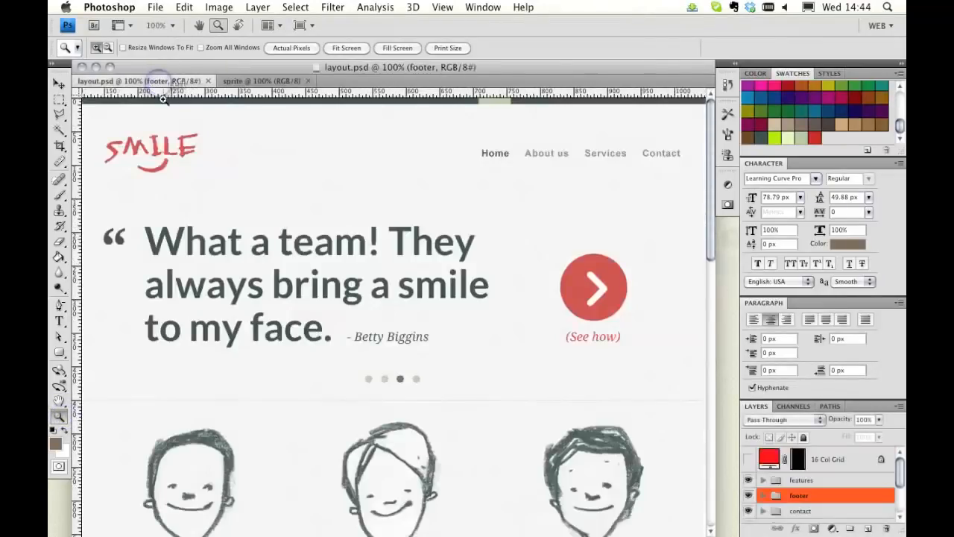
click(59, 84)
drag(171, 156, 138, 123)
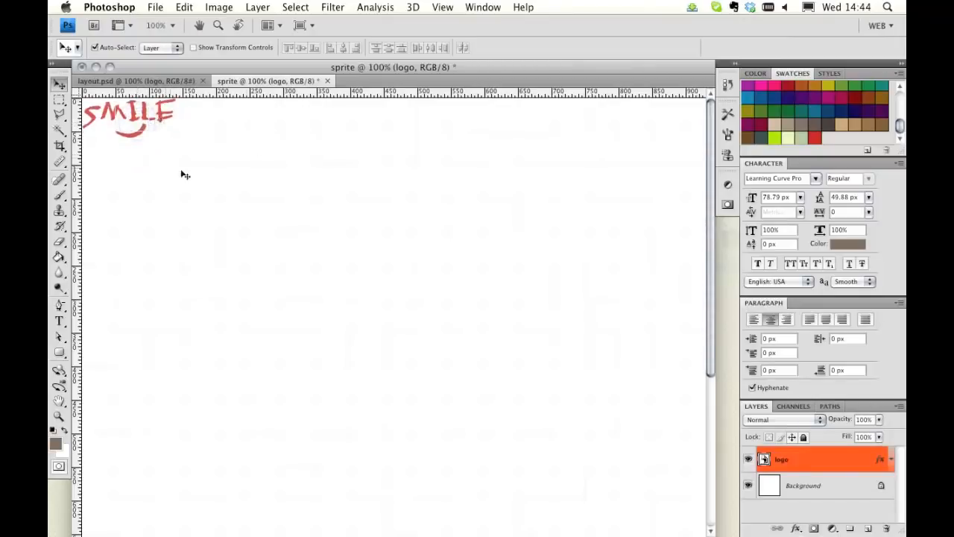
Step: Copy the grey and dark slider dot button layers from the layout into the sprite document beside the logo
click(140, 81)
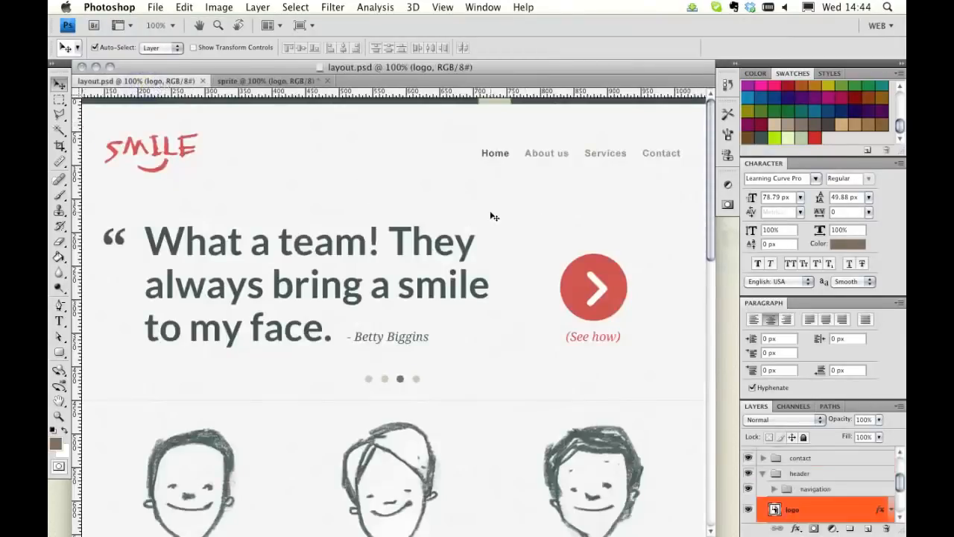
scroll(491, 216, down, 5)
scroll(485, 214, right, 1)
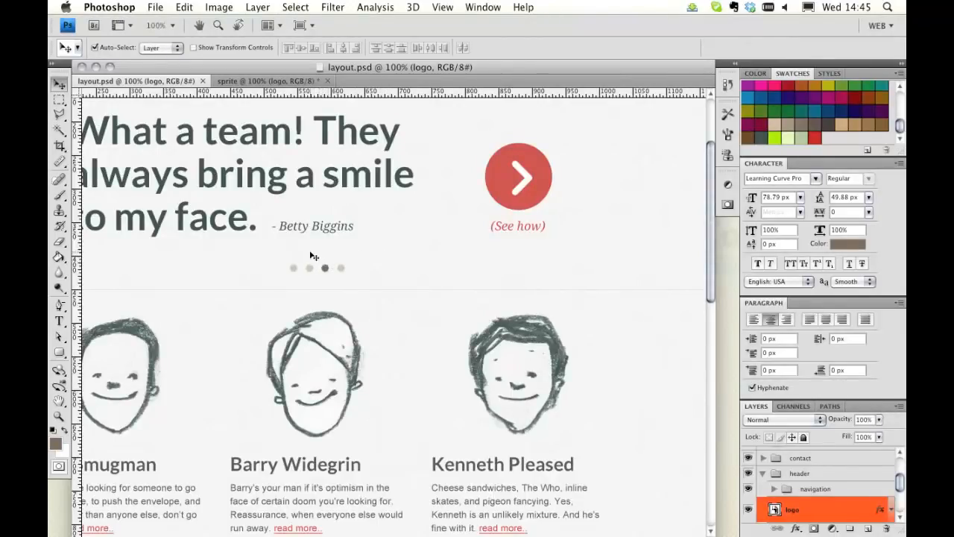
scroll(269, 255, left, 3)
scroll(269, 255, down, 2)
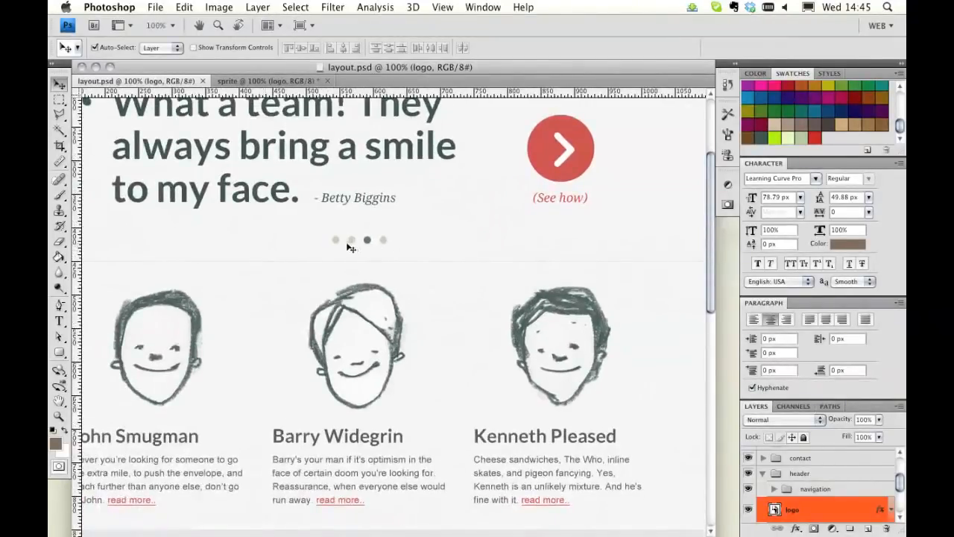
click(337, 242)
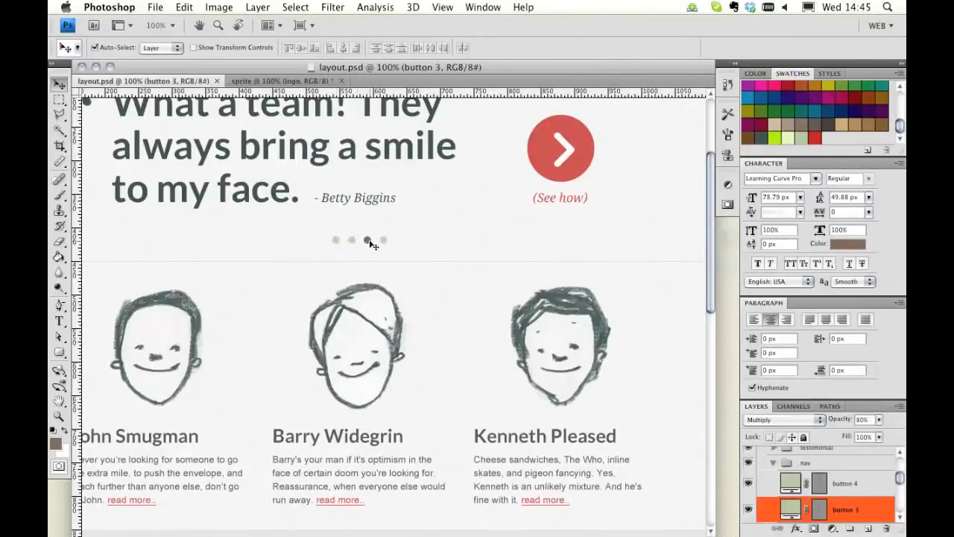
click(351, 240)
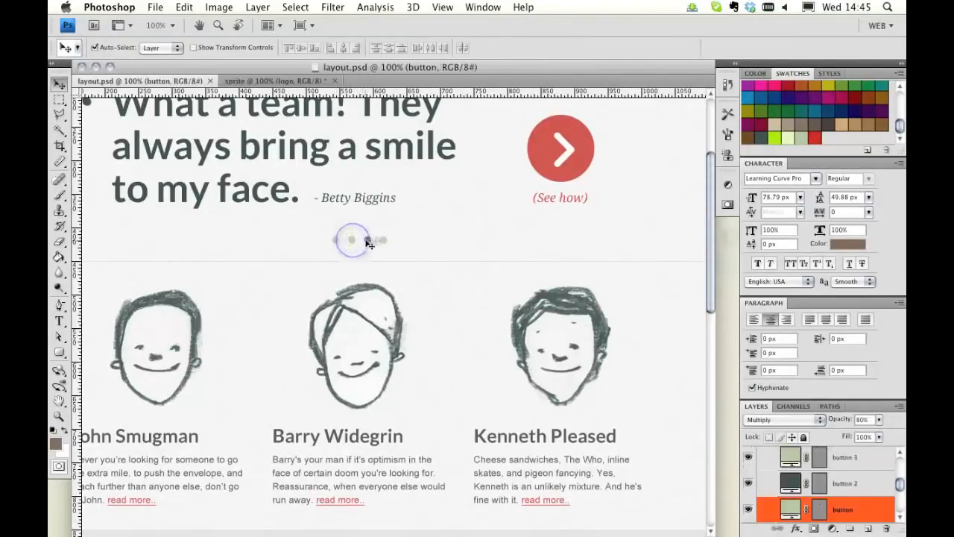
shift+click(366, 241)
drag(368, 240, 240, 35)
drag(233, 83, 215, 117)
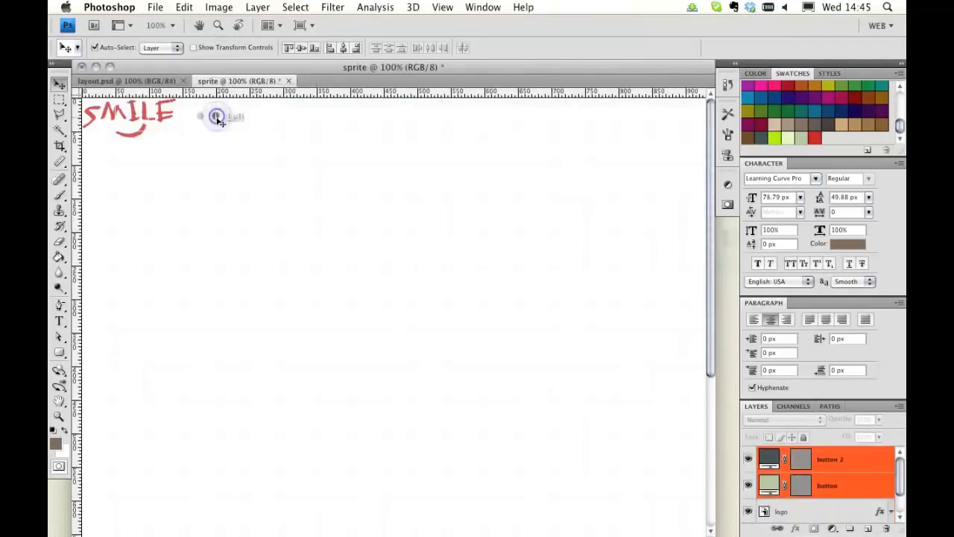
click(195, 116)
Step: Copy the red arrow button's circle shape and arrow text layers into the sprite document and nudge them right of the dots
click(138, 80)
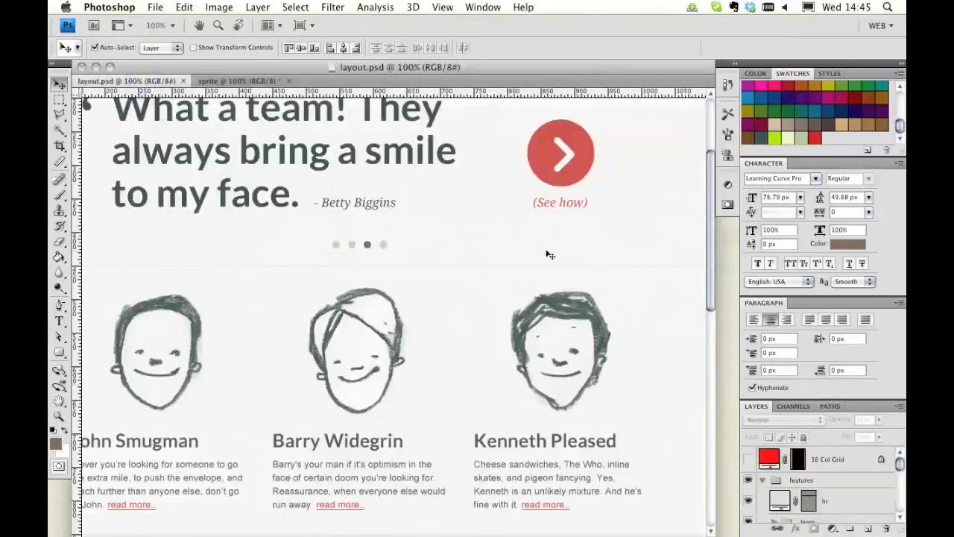
scroll(553, 258, right, 3)
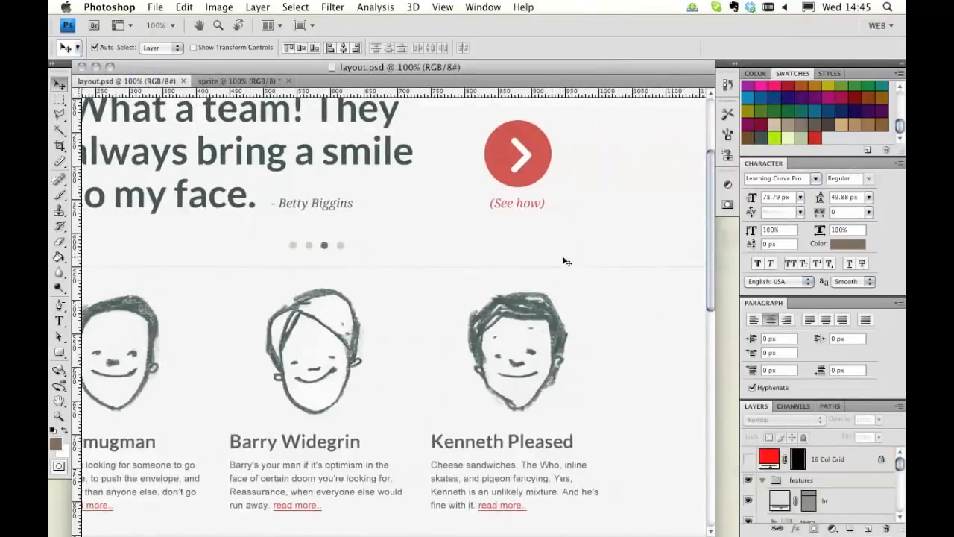
scroll(567, 264, up, 5)
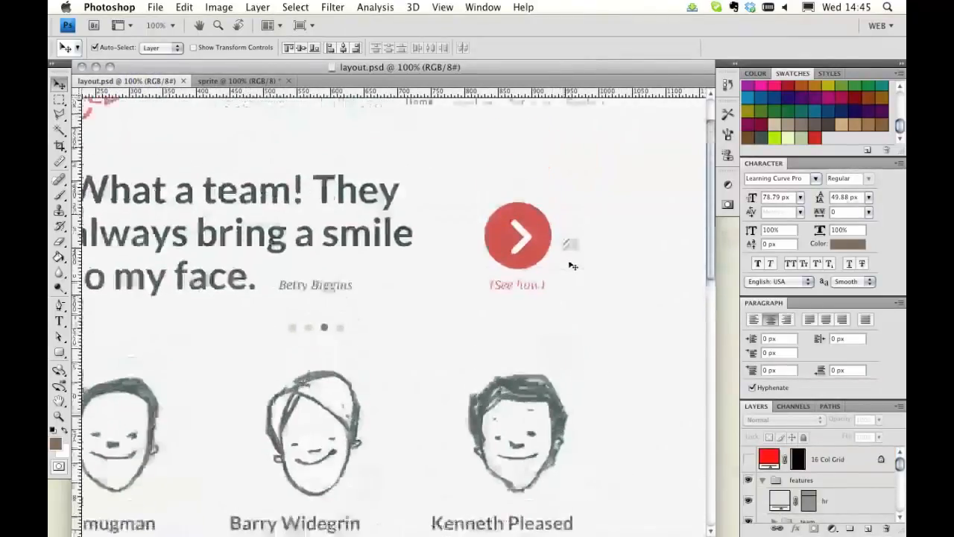
click(532, 254)
click(519, 249)
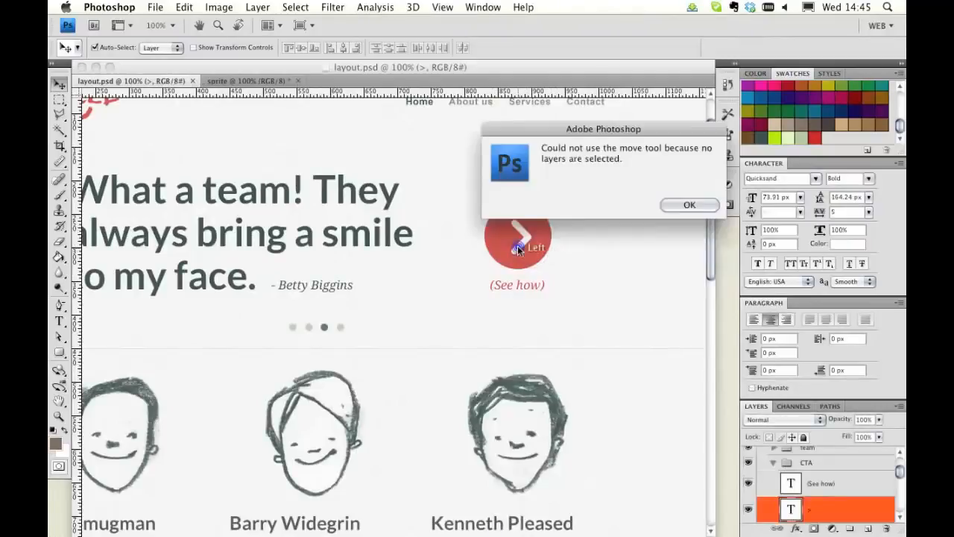
click(690, 204)
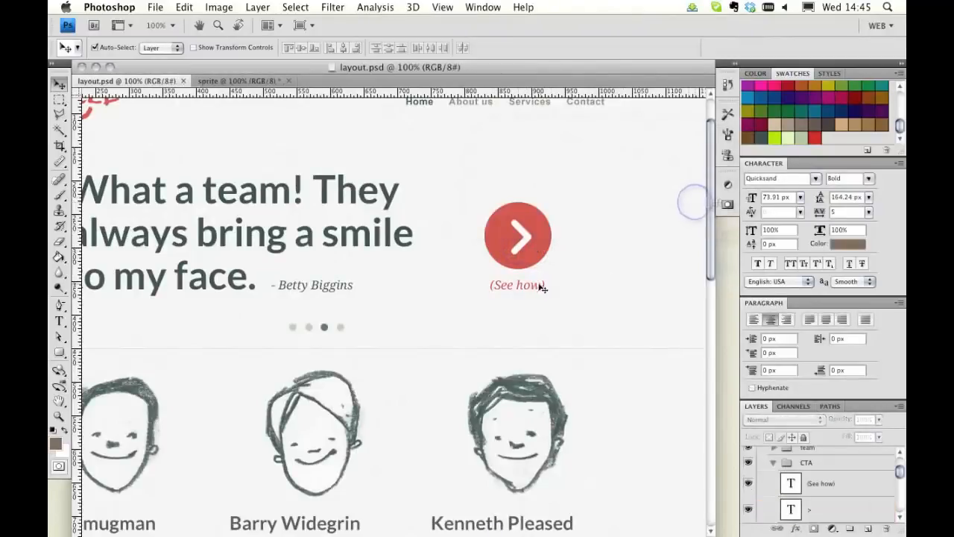
click(534, 264)
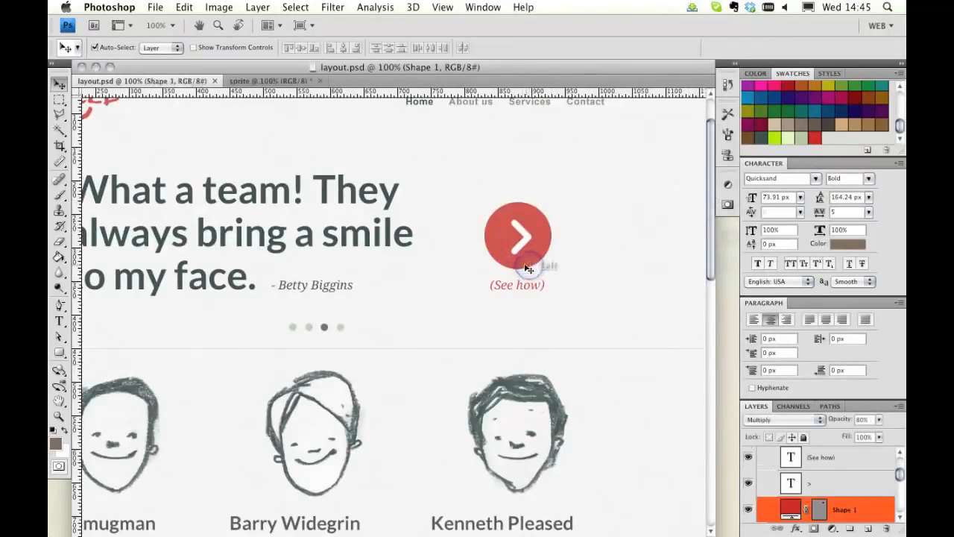
shift+click(520, 255)
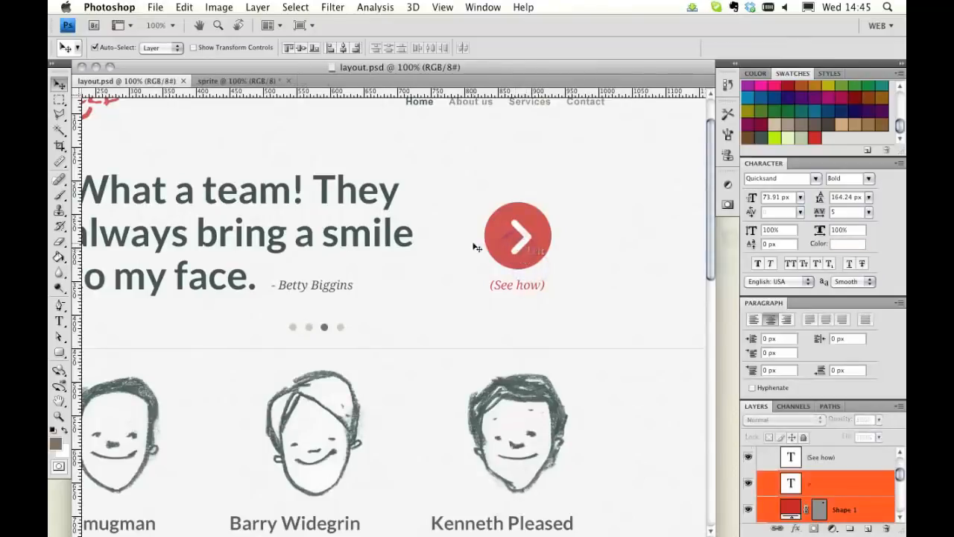
drag(488, 236, 274, 147)
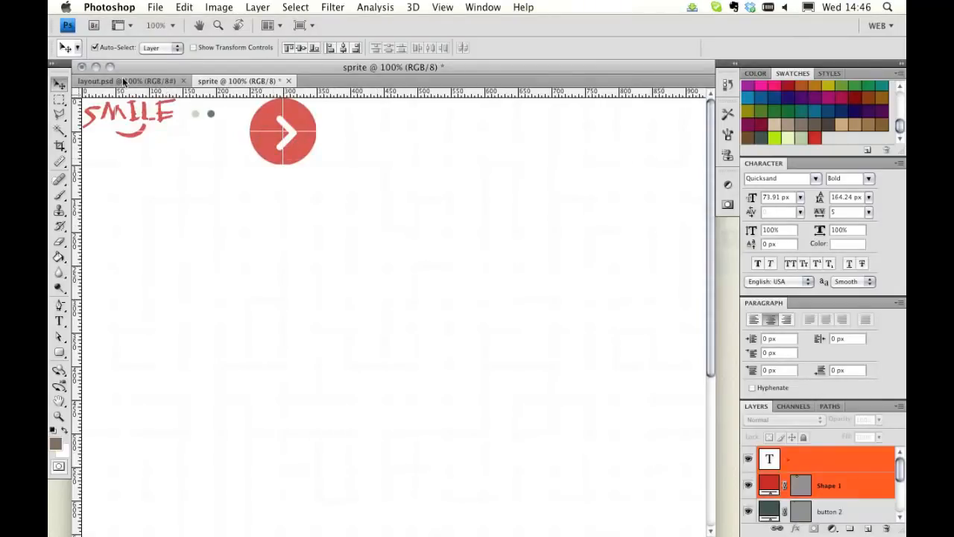
key(Right)
key(Down)
key(Right)
key(Down)
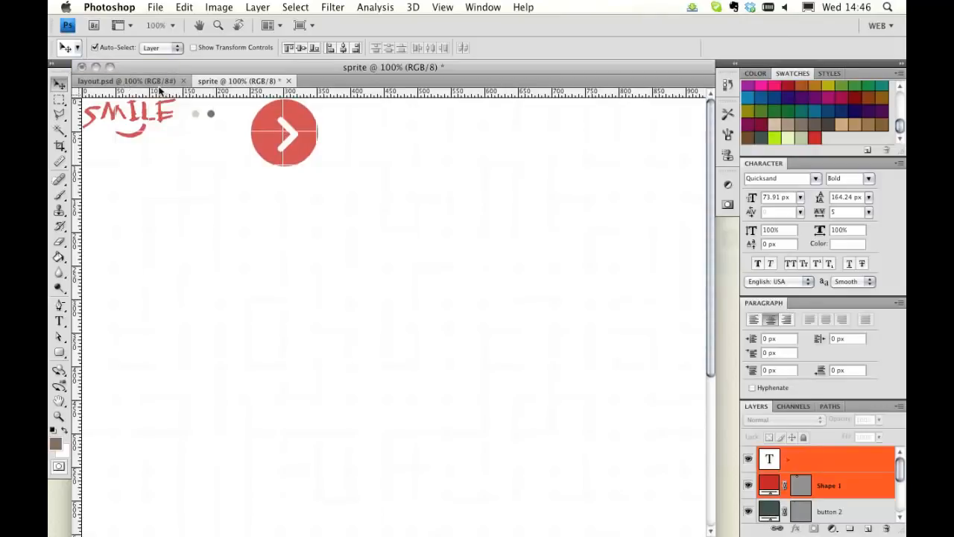
click(154, 82)
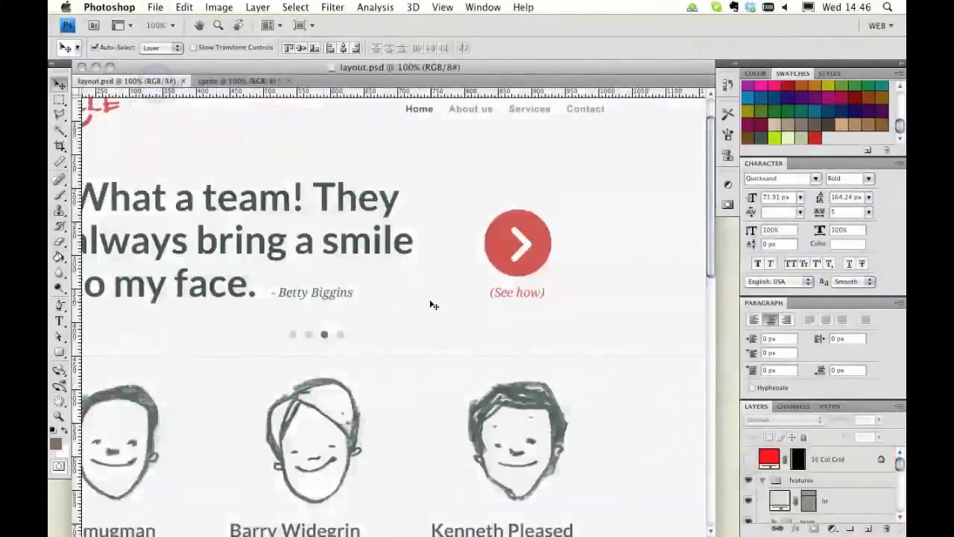
scroll(407, 298, down, 5)
scroll(407, 299, up, 4)
scroll(407, 298, up, 2)
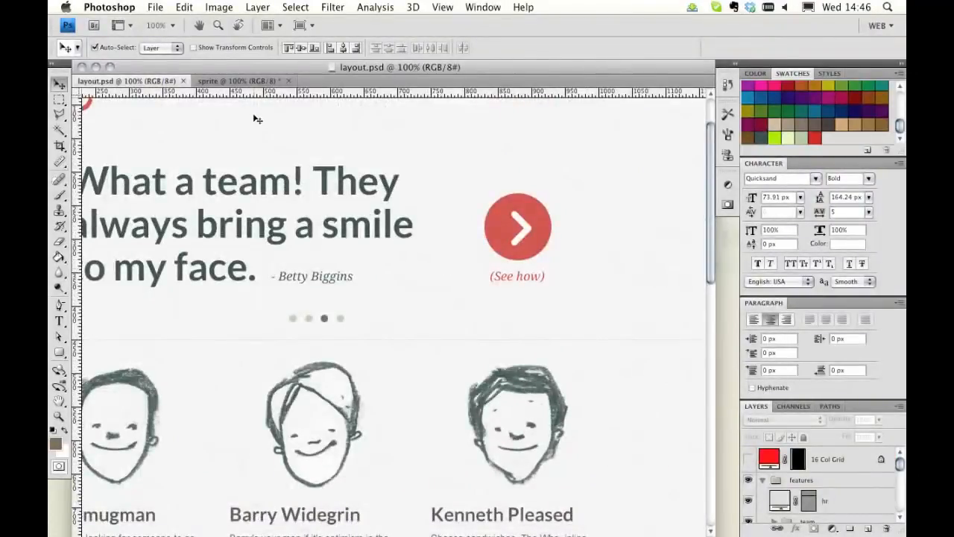
click(237, 81)
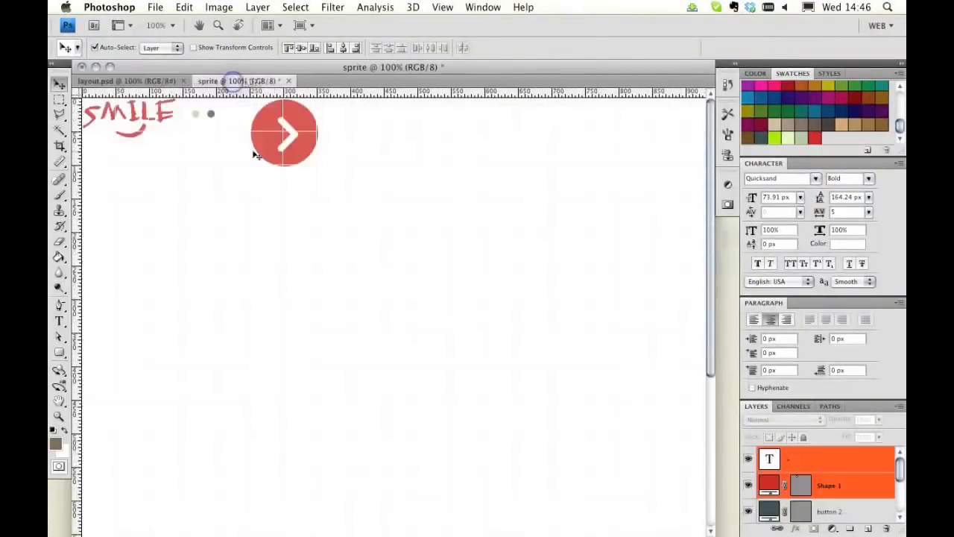
Step: Duplicate the red circle shape layer and move the copy below the original in the layer stack
click(356, 158)
click(305, 151)
click(867, 489)
drag(869, 515, 867, 529)
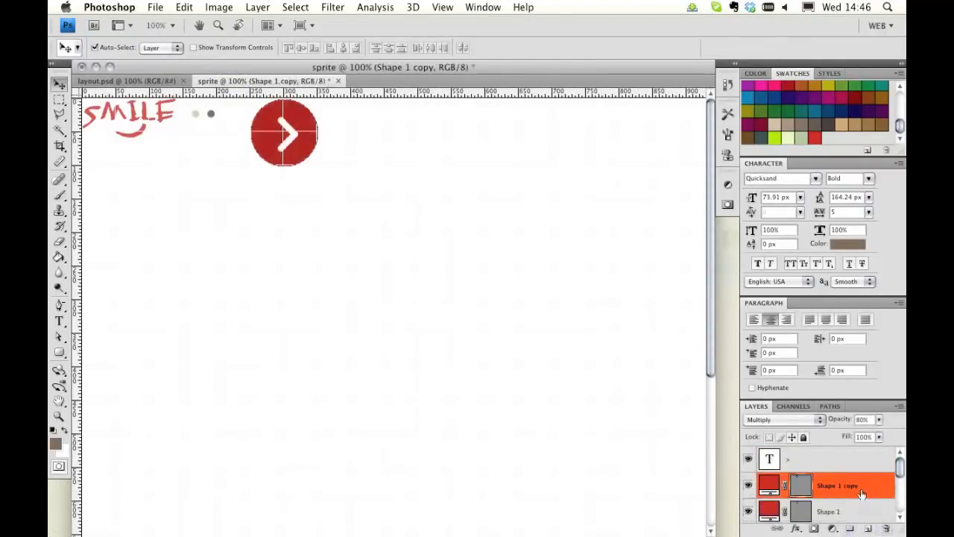
drag(869, 490, 861, 510)
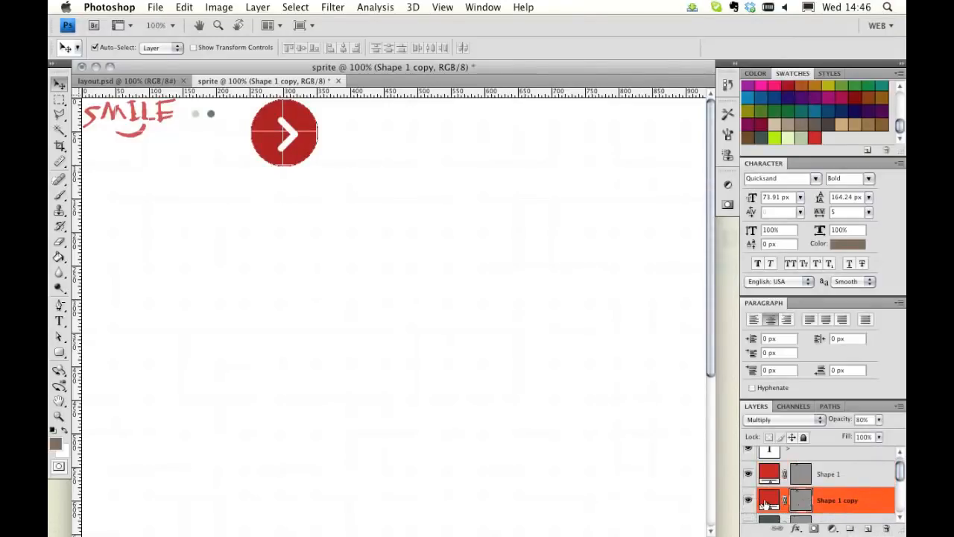
Step: Set the copied red circle layer's blend mode to Normal and its opacity to 100%
click(803, 421)
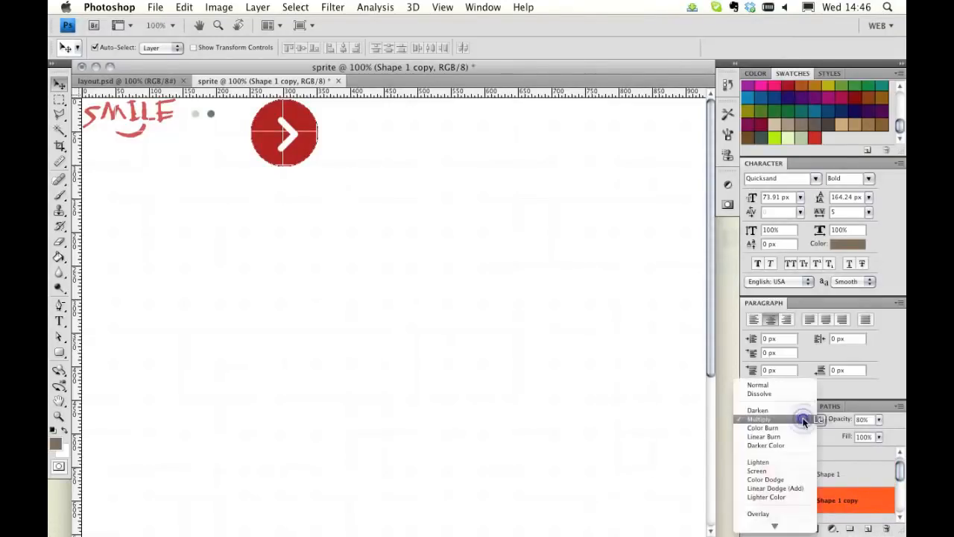
click(777, 380)
click(881, 422)
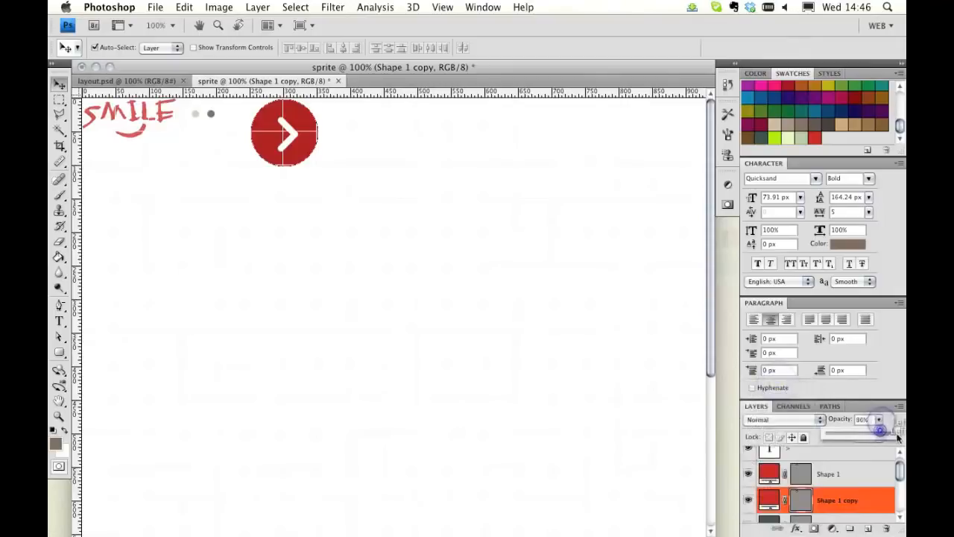
drag(881, 422, 885, 432)
Step: Add a Subtle Freckles pattern overlay layer style to the copied red circle layer
double_click(874, 504)
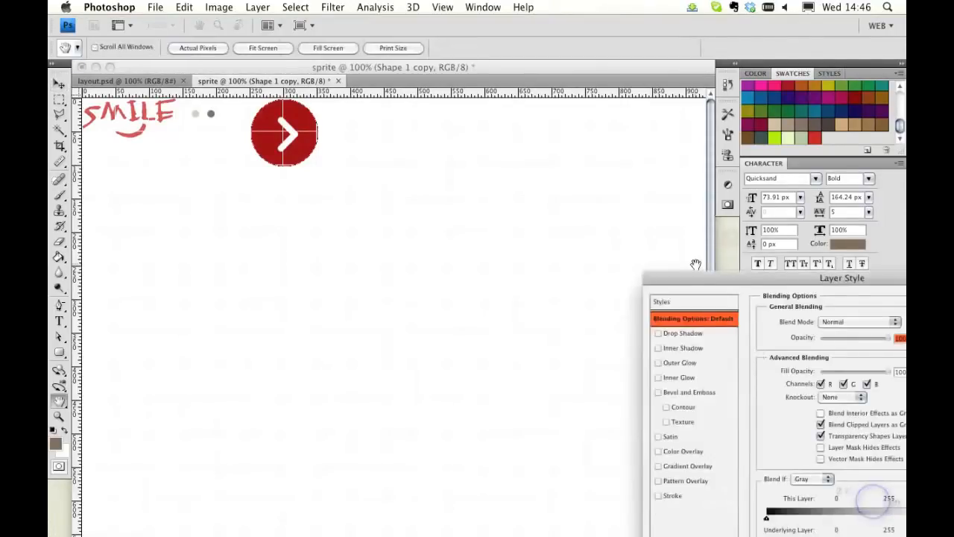
drag(692, 276, 467, 146)
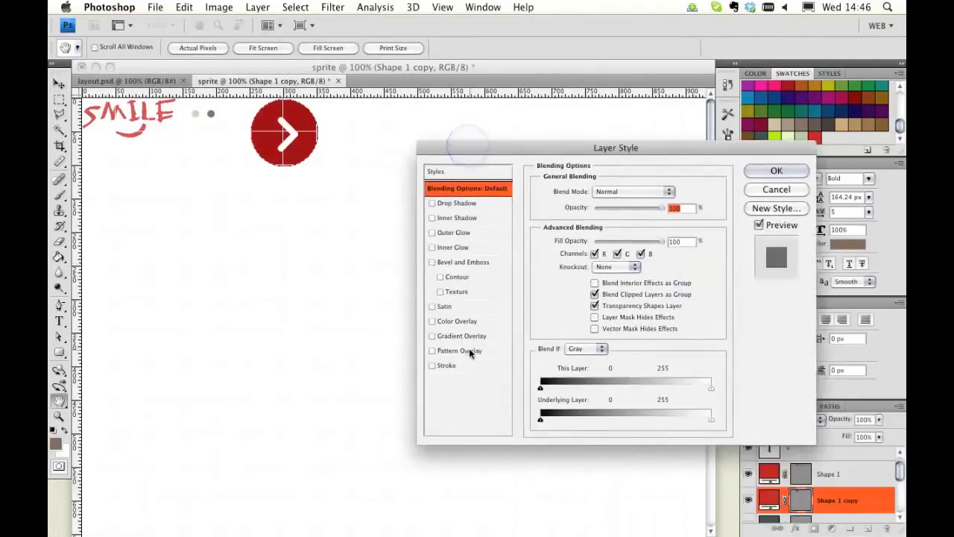
click(462, 350)
click(620, 237)
scroll(617, 329, down, 5)
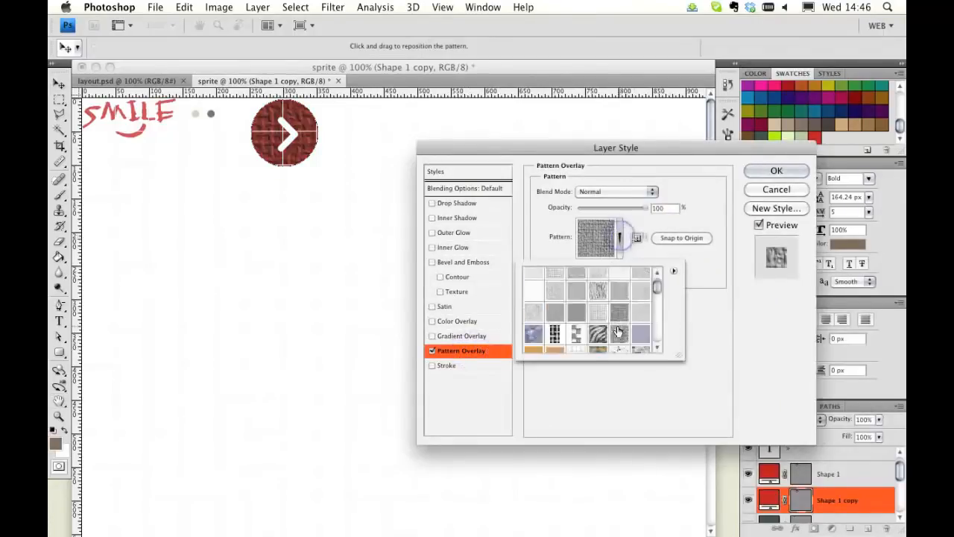
scroll(611, 332, up, 3)
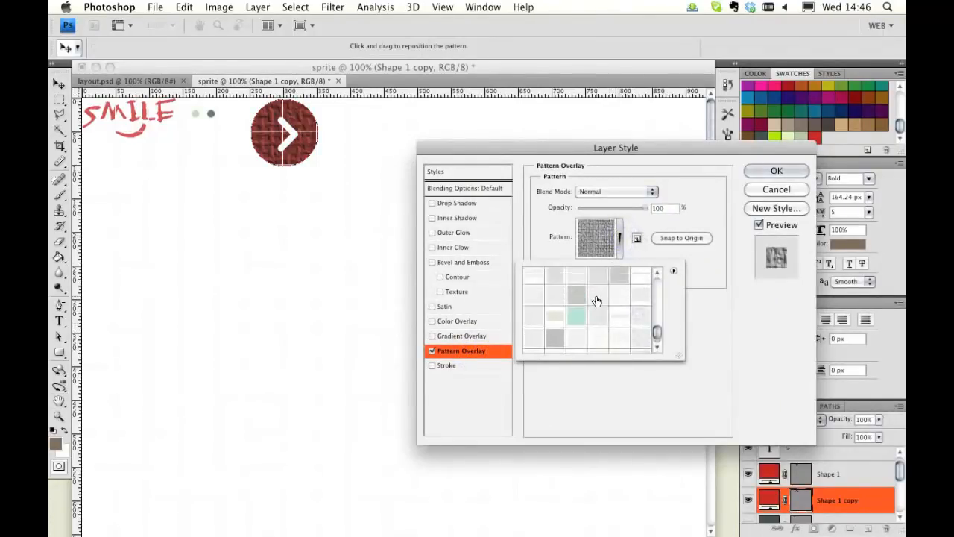
click(623, 296)
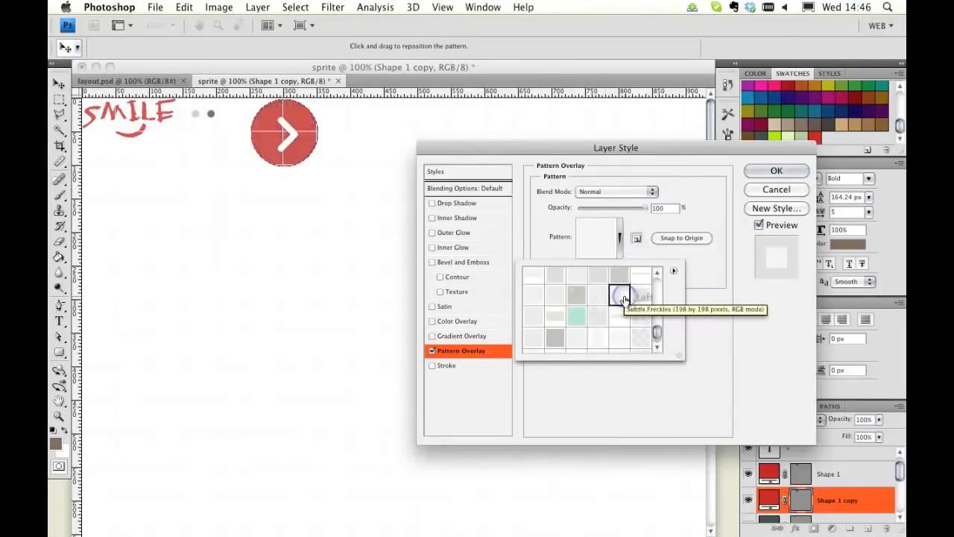
click(776, 170)
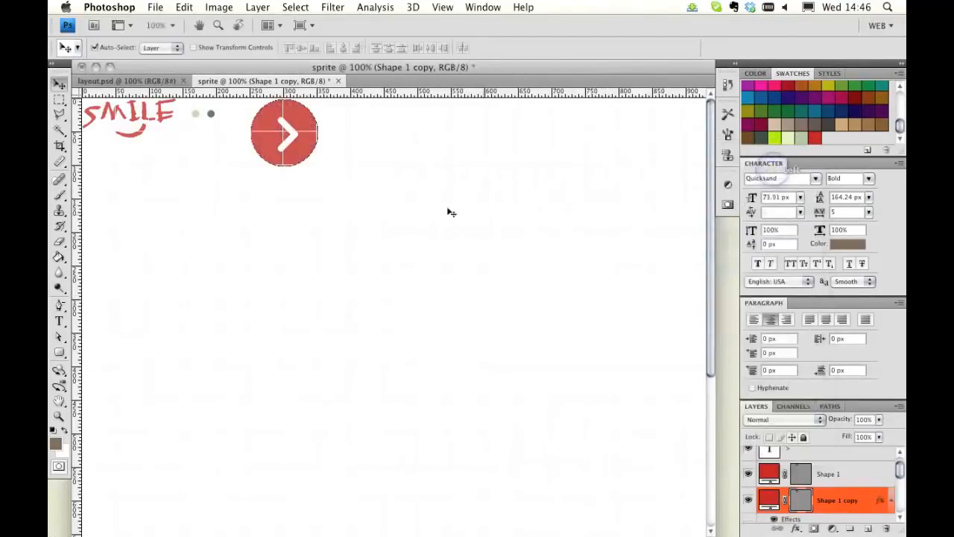
click(60, 99)
click(397, 156)
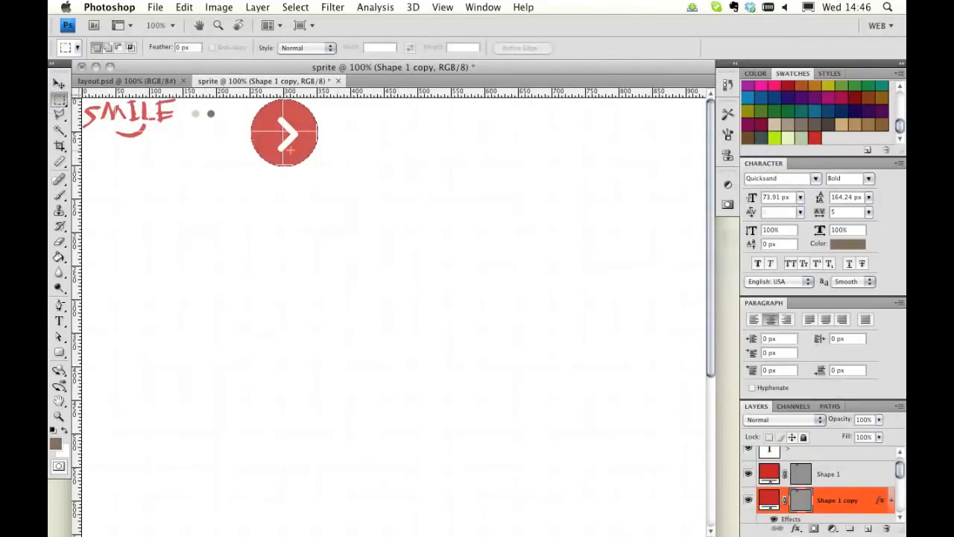
click(59, 82)
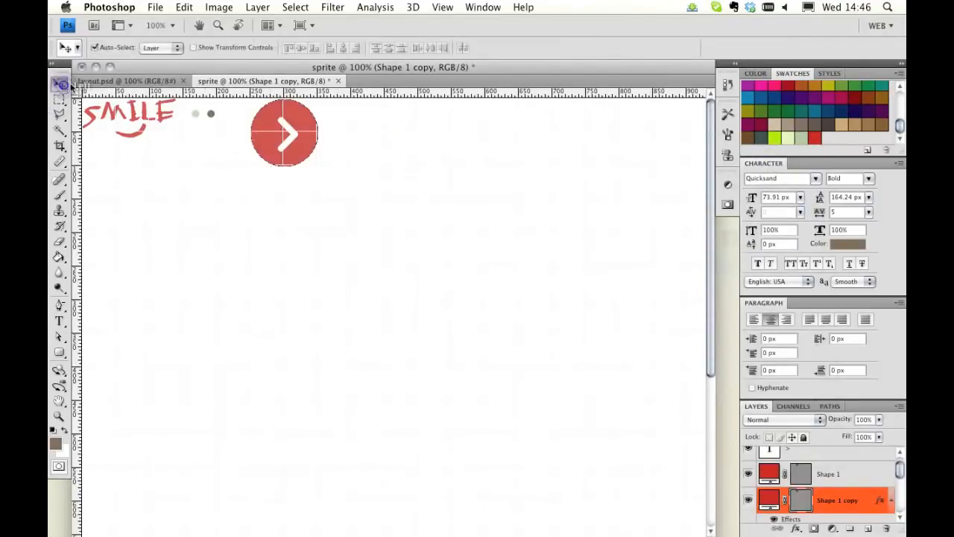
Step: Copy the green send button circle from the layout's contact form into the sprite document beside the red button
click(132, 82)
scroll(479, 264, down, 5)
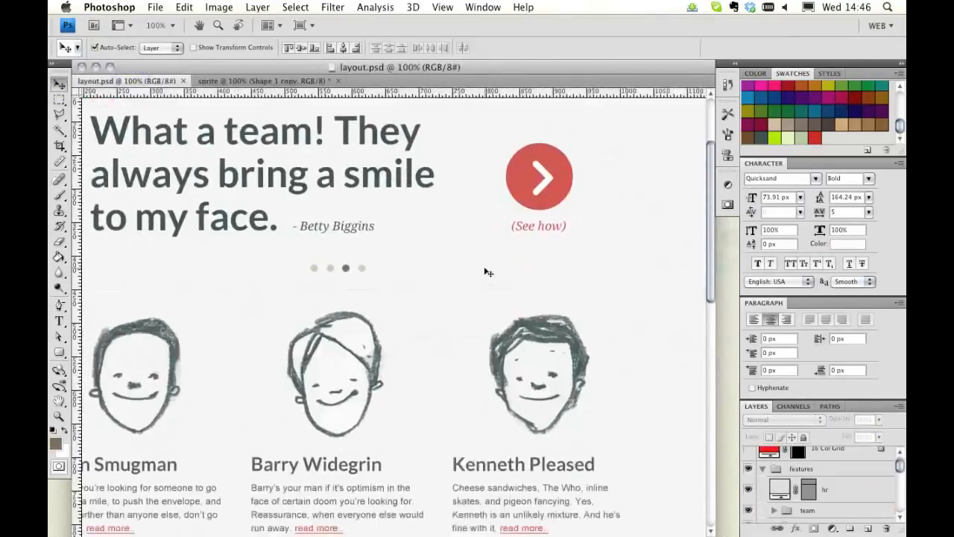
scroll(149, 223, left, 2)
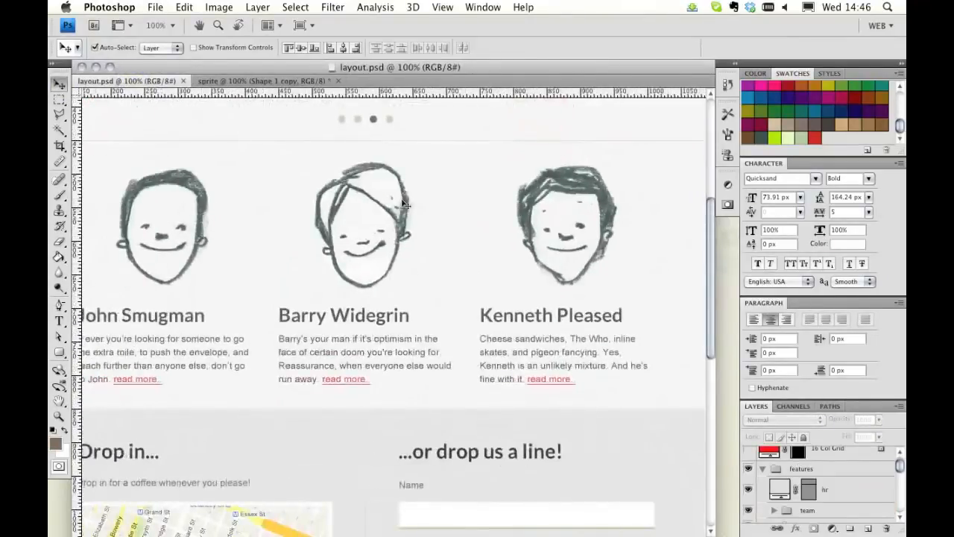
scroll(365, 222, down, 8)
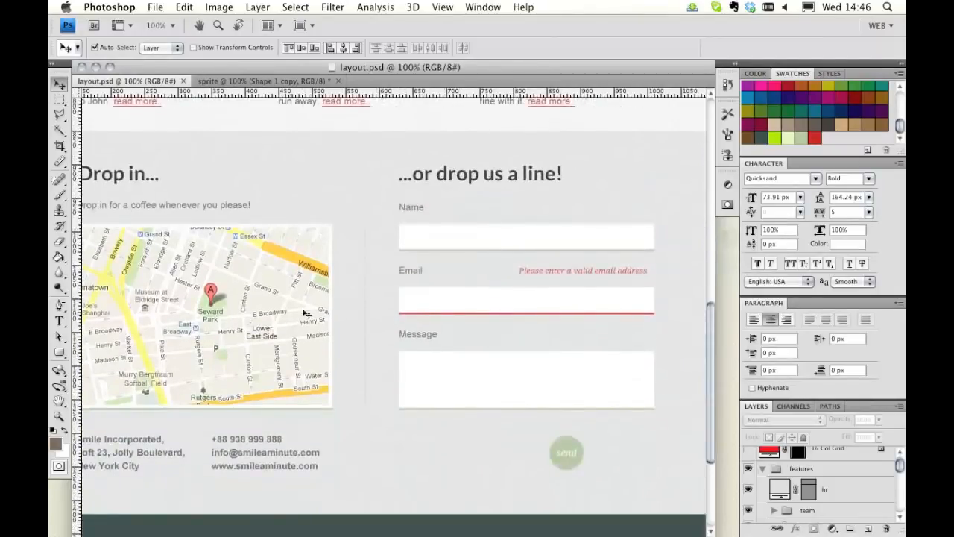
scroll(362, 268, right, 3)
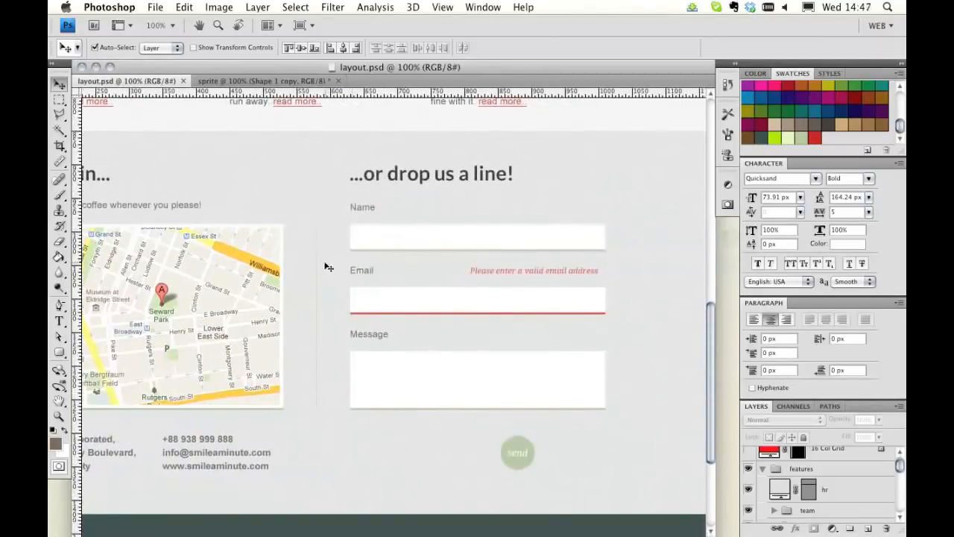
scroll(631, 354, down, 4)
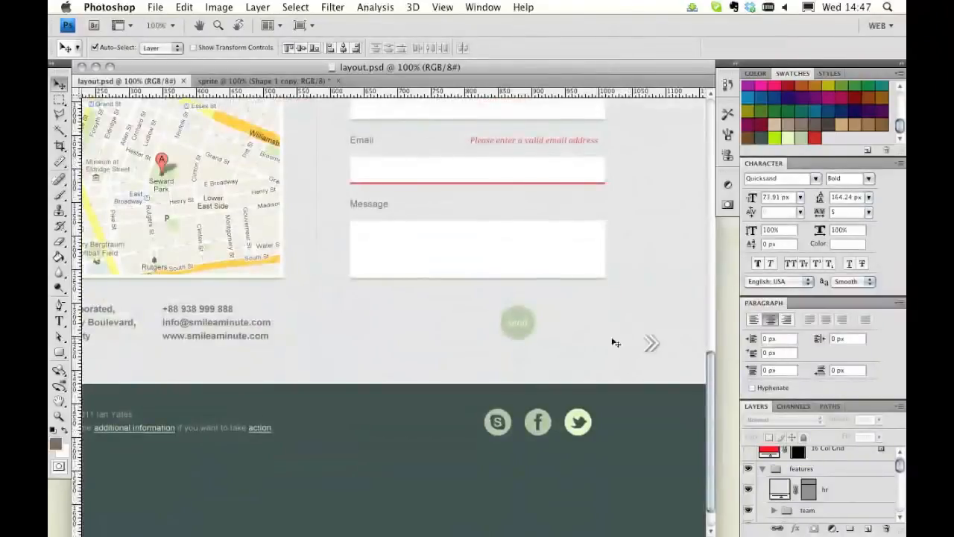
drag(518, 317, 366, 120)
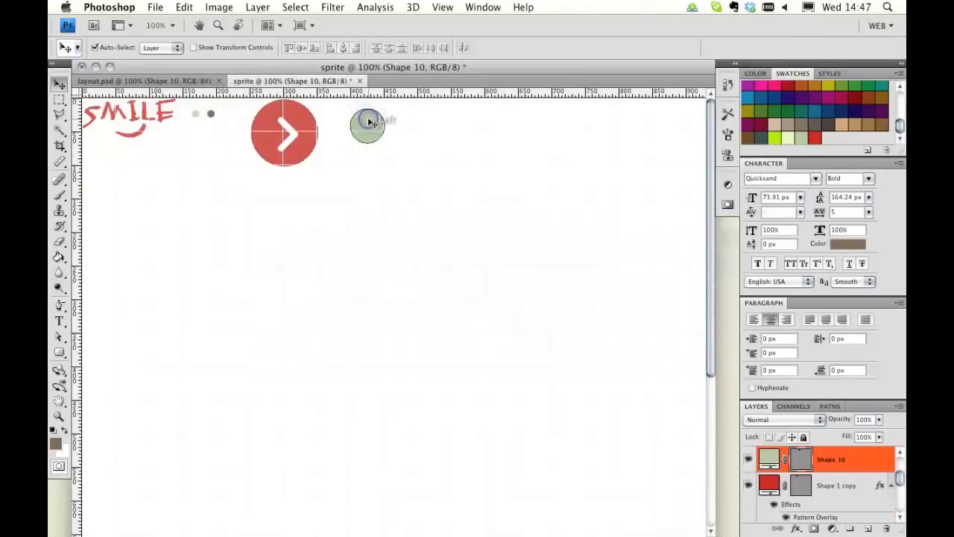
Step: Select the Skype, Twitter and Facebook icon layer groups in the layout's footer
click(148, 82)
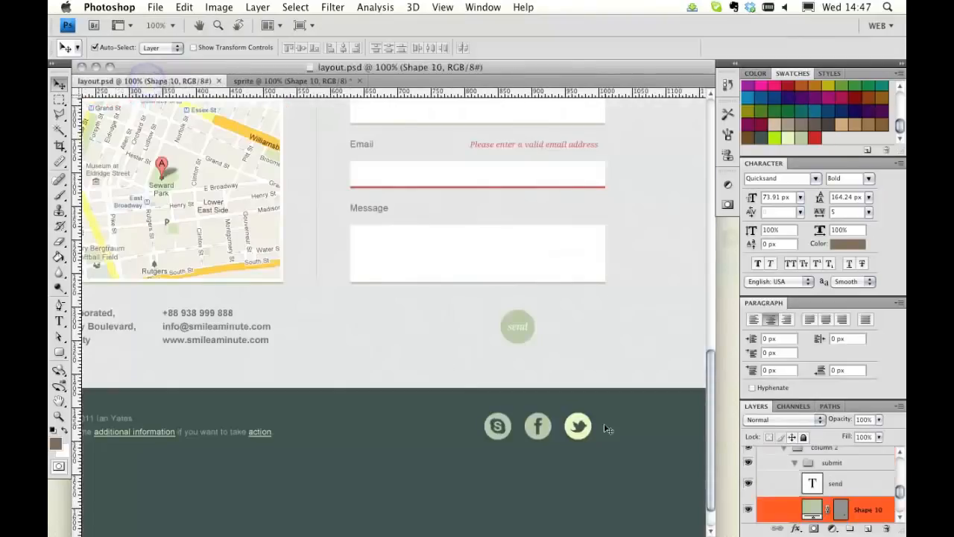
click(504, 437)
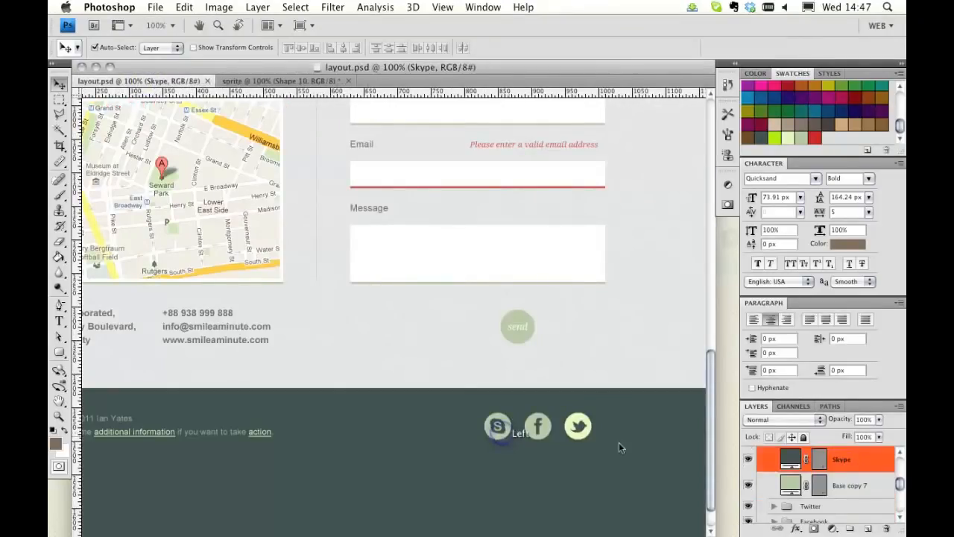
double_click(757, 304)
scroll(820, 414, up, 3)
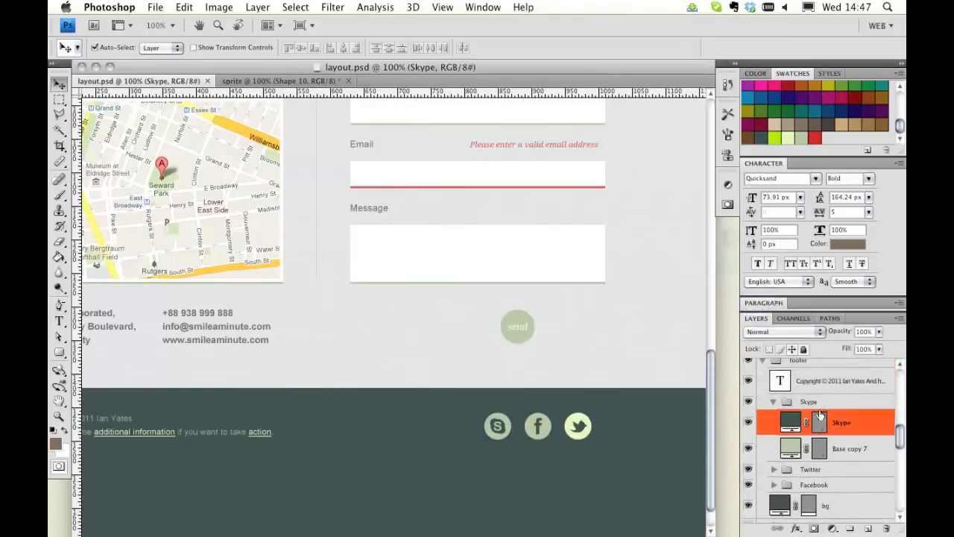
click(775, 404)
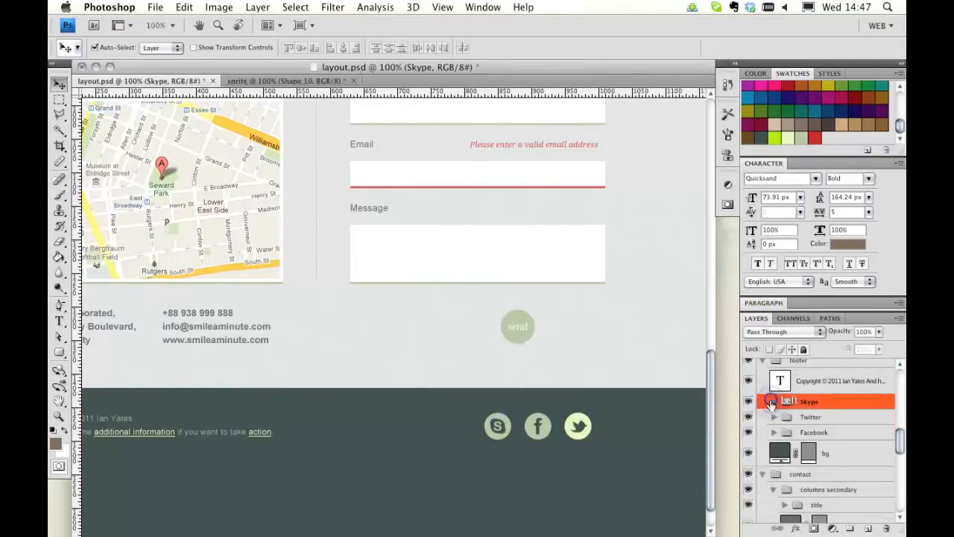
shift+click(820, 434)
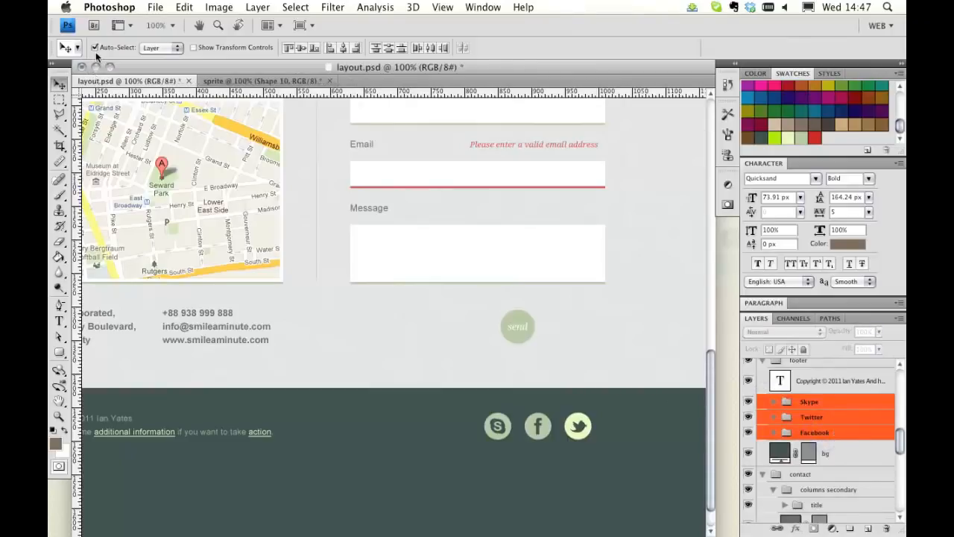